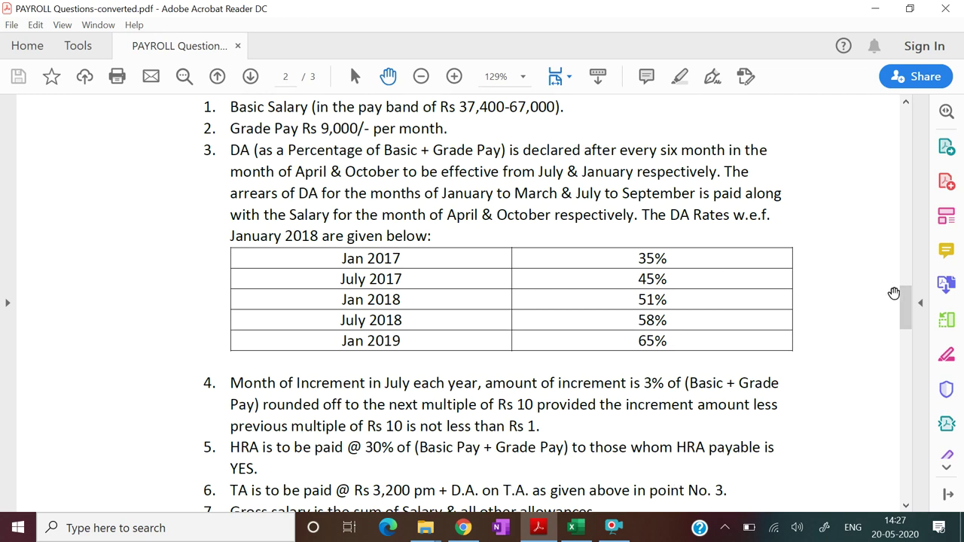
Read the remaining payroll rules in the question PDF, and in Excel change cell A1 to "Basic pay for the month of March 2018"
scroll(908, 318, down, 2)
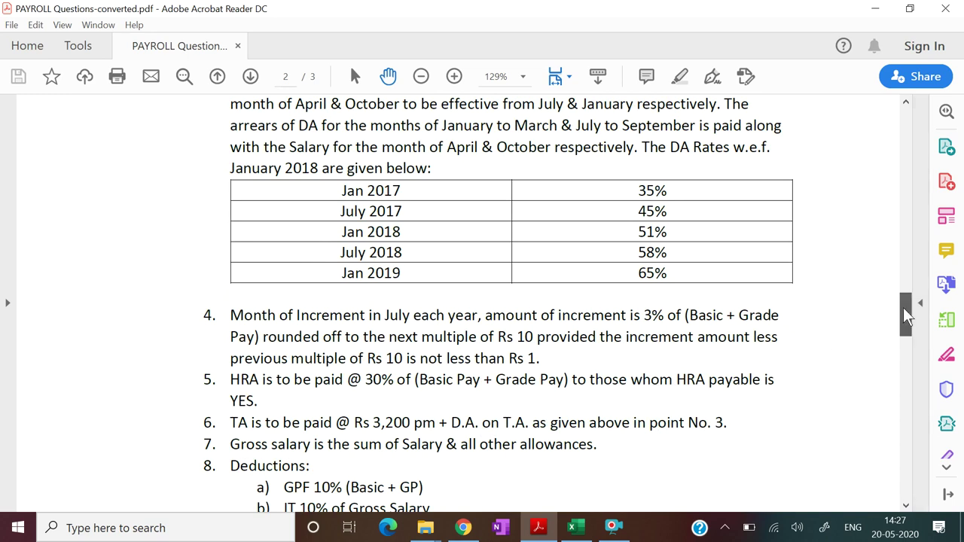
scroll(906, 317, down, 3)
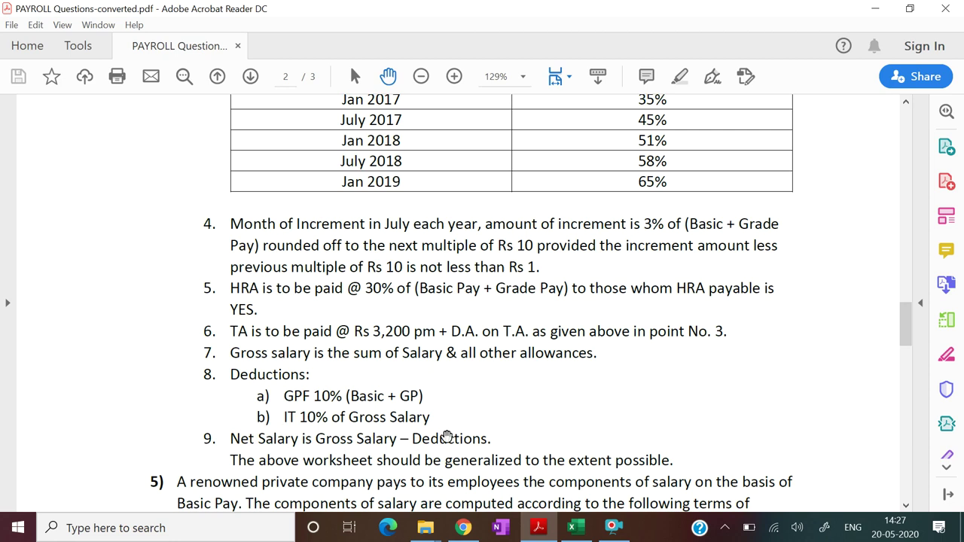
drag(907, 348, 907, 331)
click(586, 528)
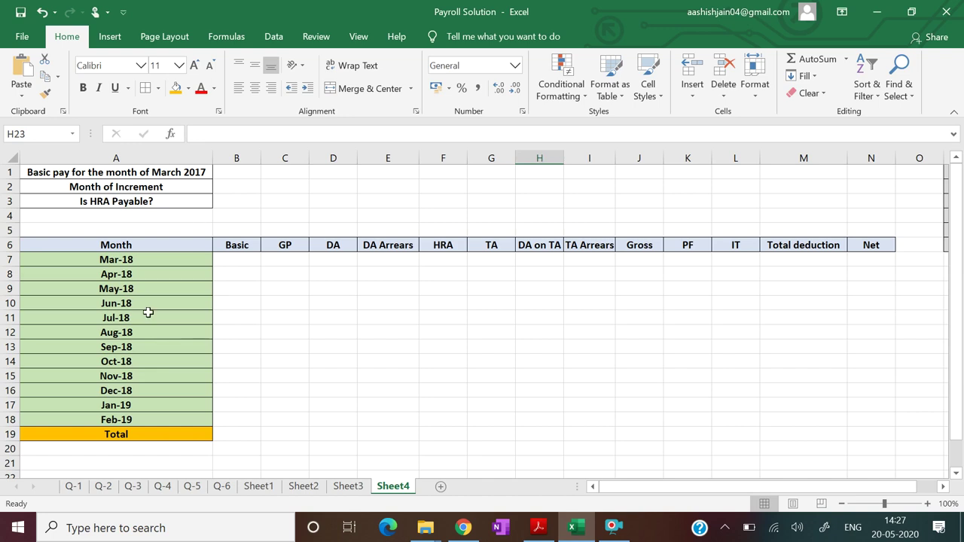
click(195, 174)
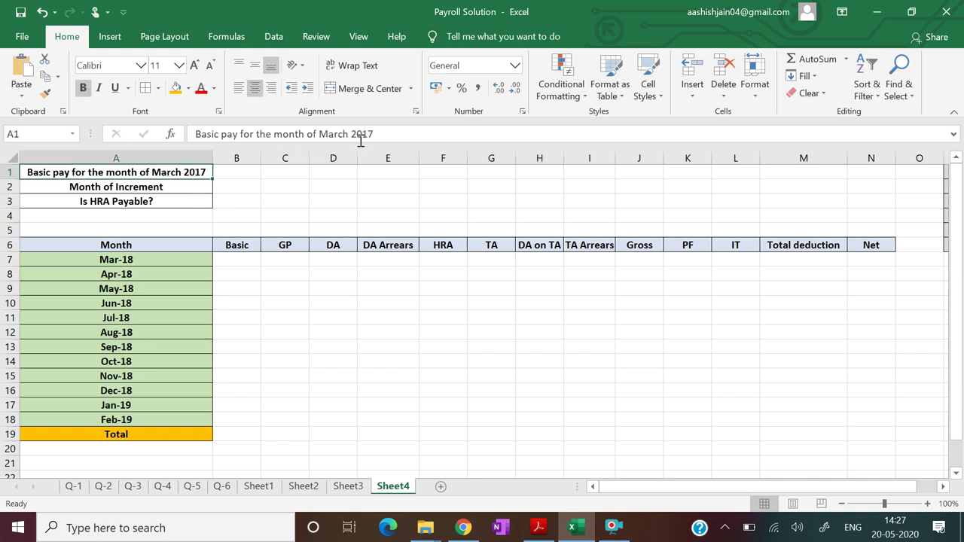
click(382, 134)
key(BackSpace)
text(8)
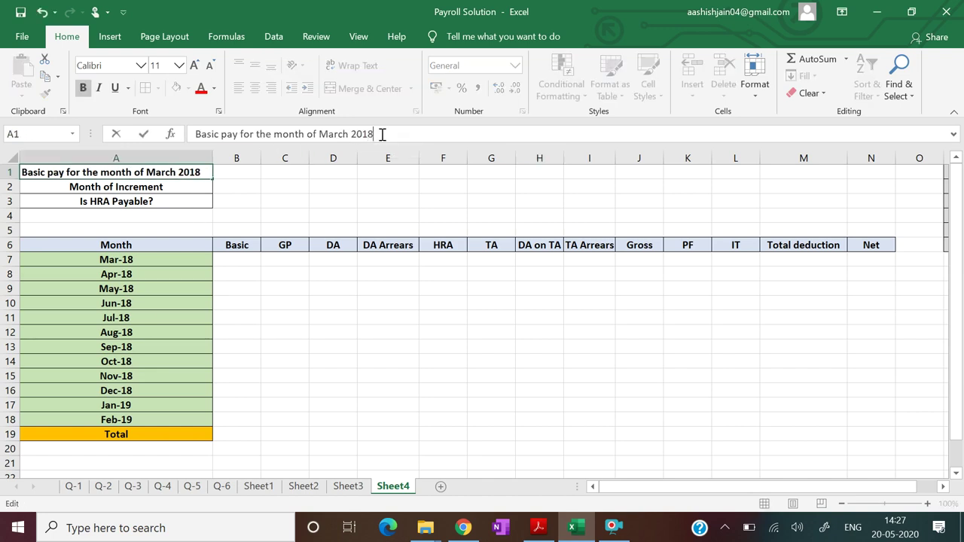
key(Return)
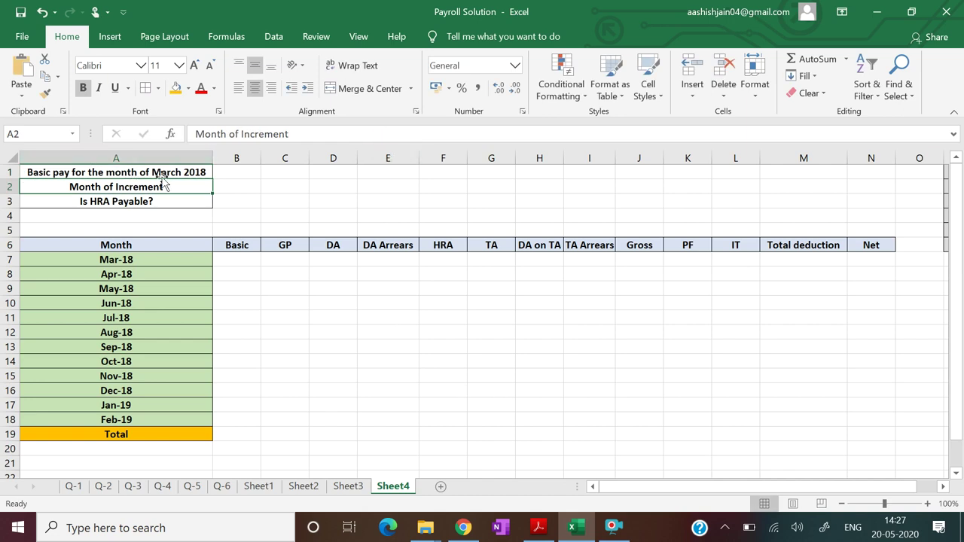
Check the pay band in the question PDF and enter 37400 as the basic pay in B1 and July as the increment month in B2
click(538, 530)
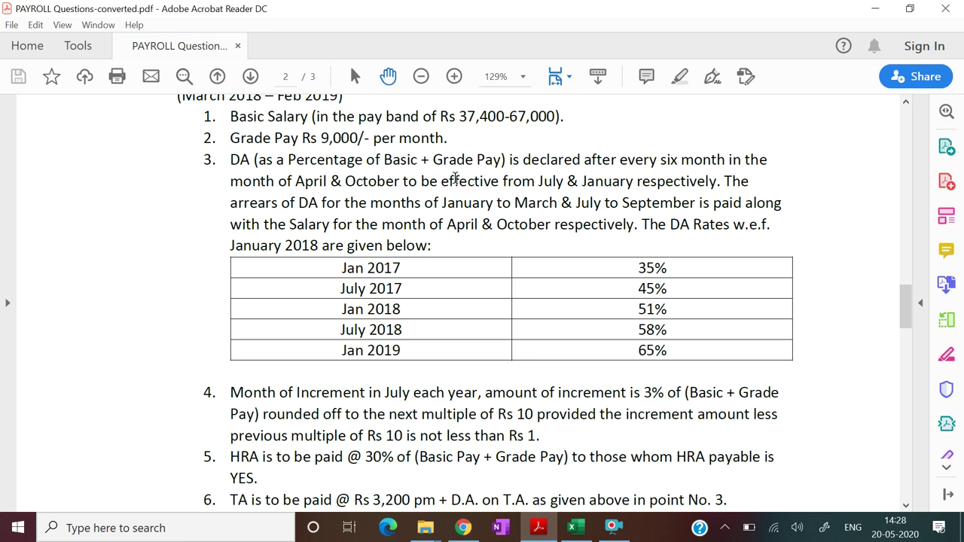
click(540, 537)
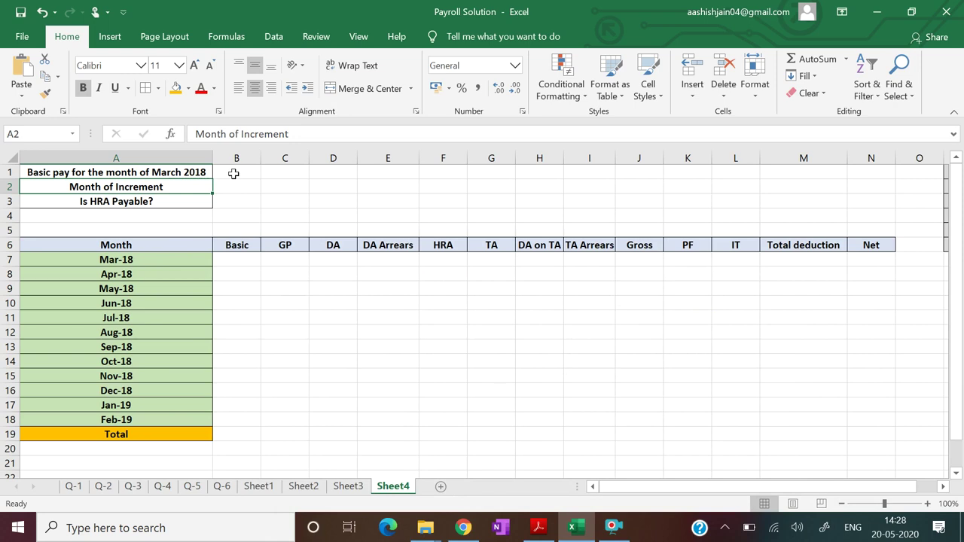
click(233, 174)
text(37)
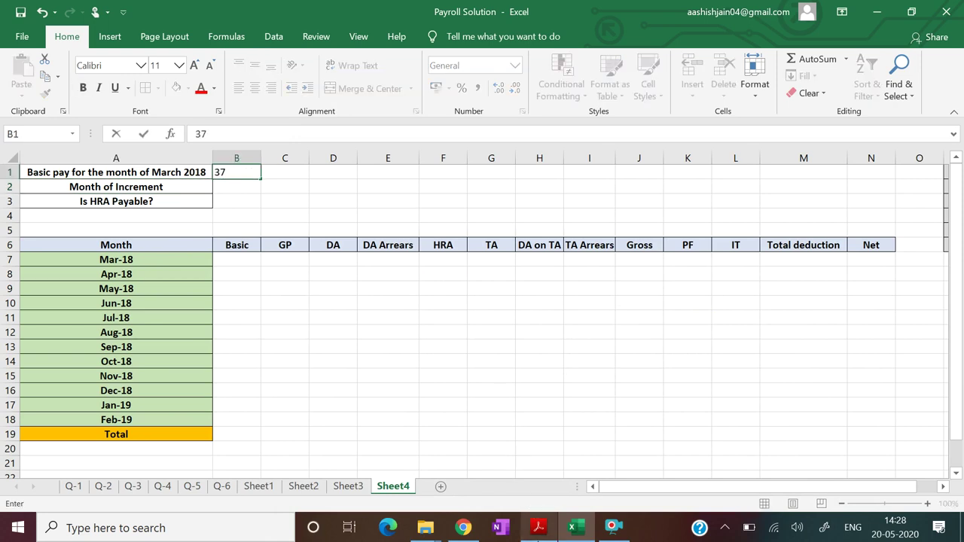
click(539, 529)
key(alt+Tab)
text(400)
key(Return)
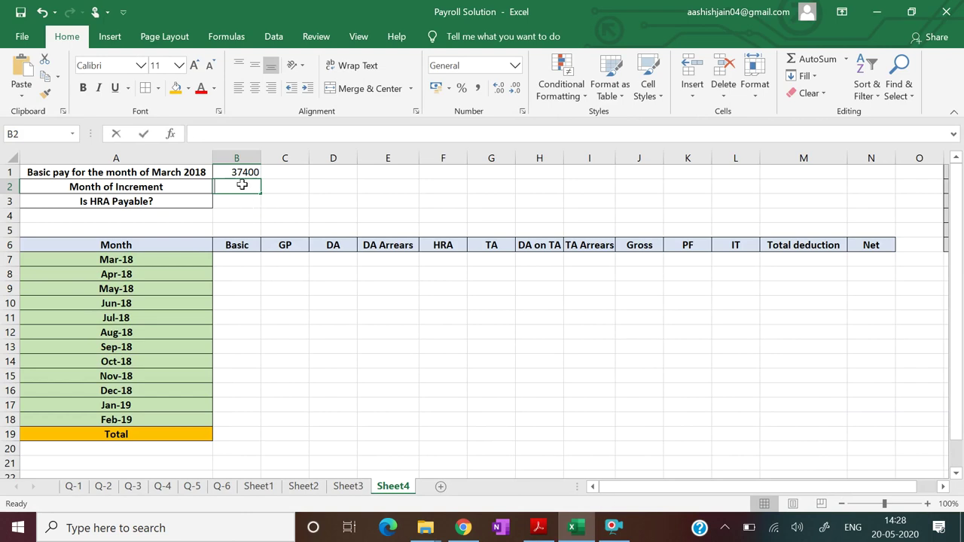
text(July)
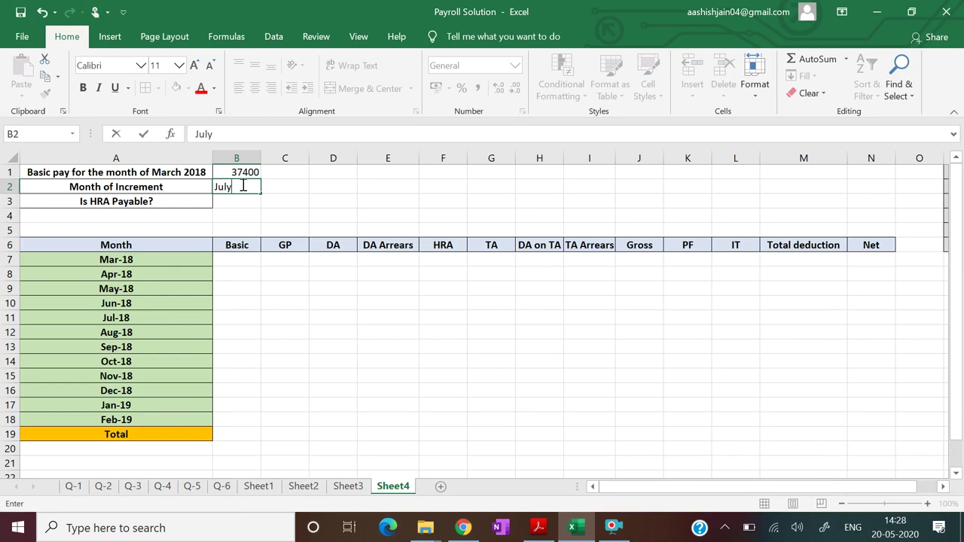
key(Return)
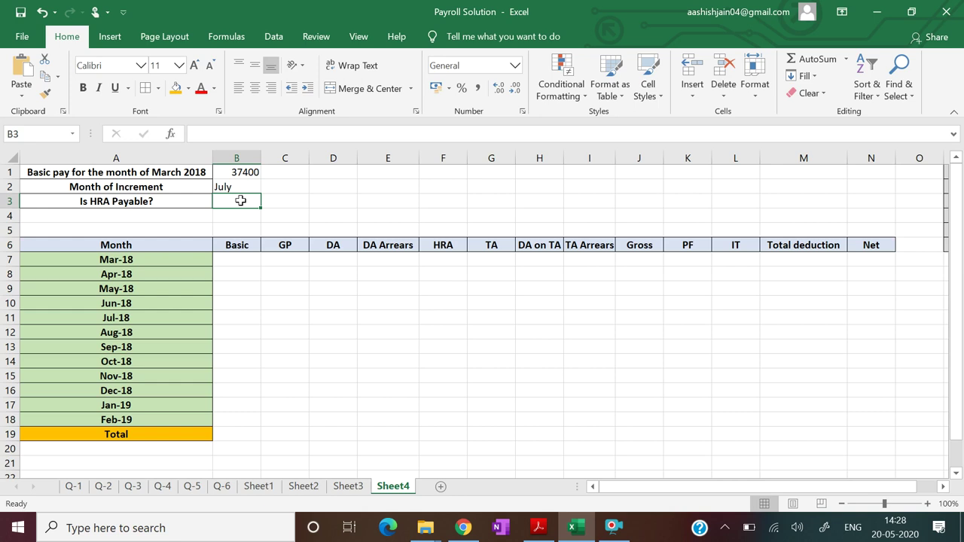
Add data validation to cell B3 that allows a list with the options YES,NO
click(275, 38)
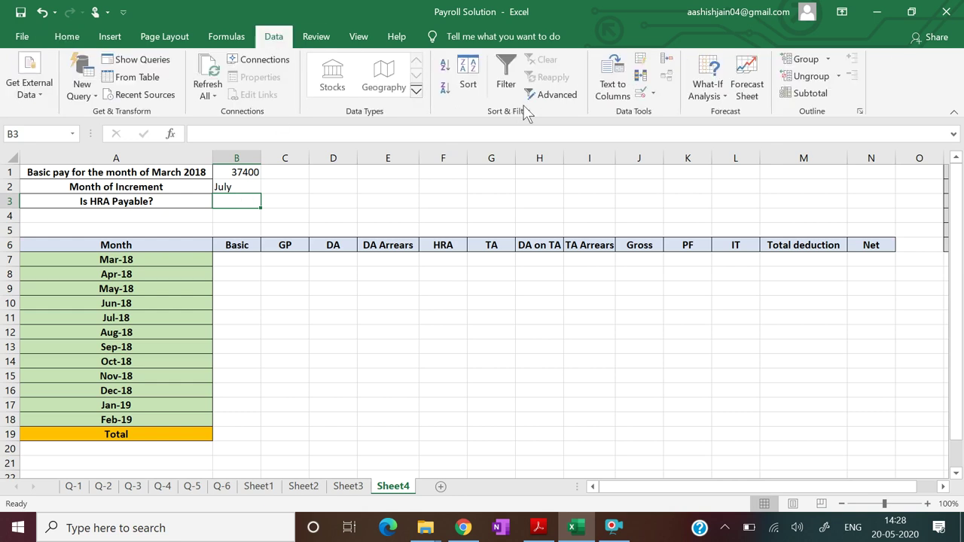
click(656, 92)
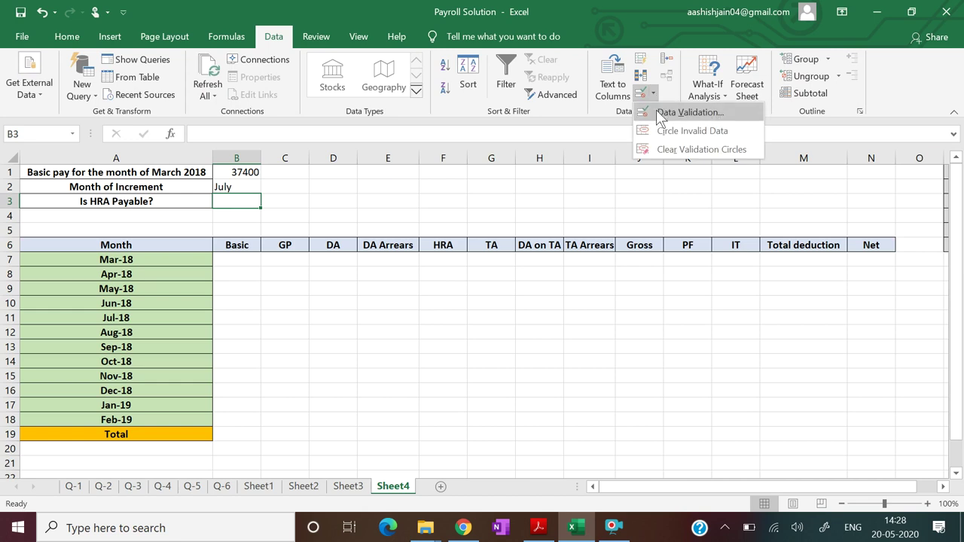
click(656, 109)
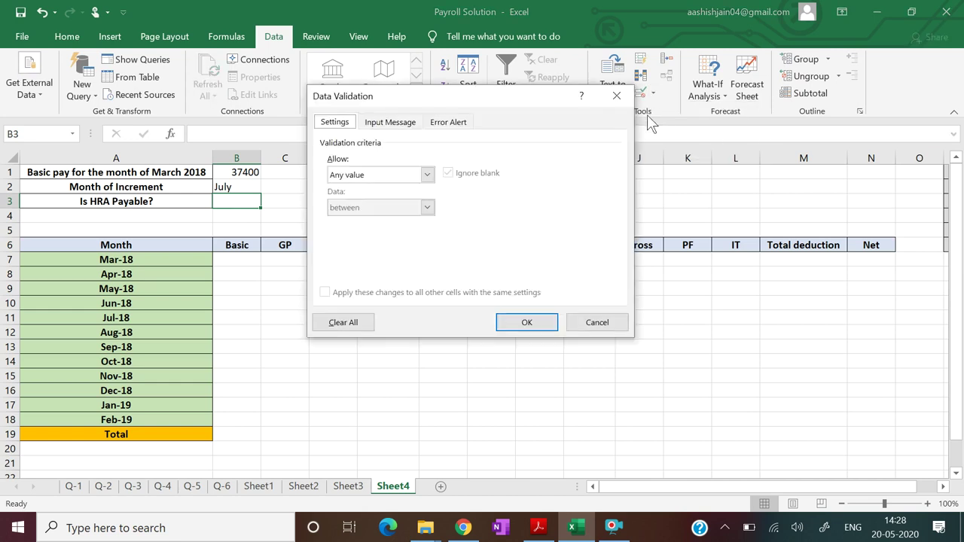
click(426, 174)
click(404, 221)
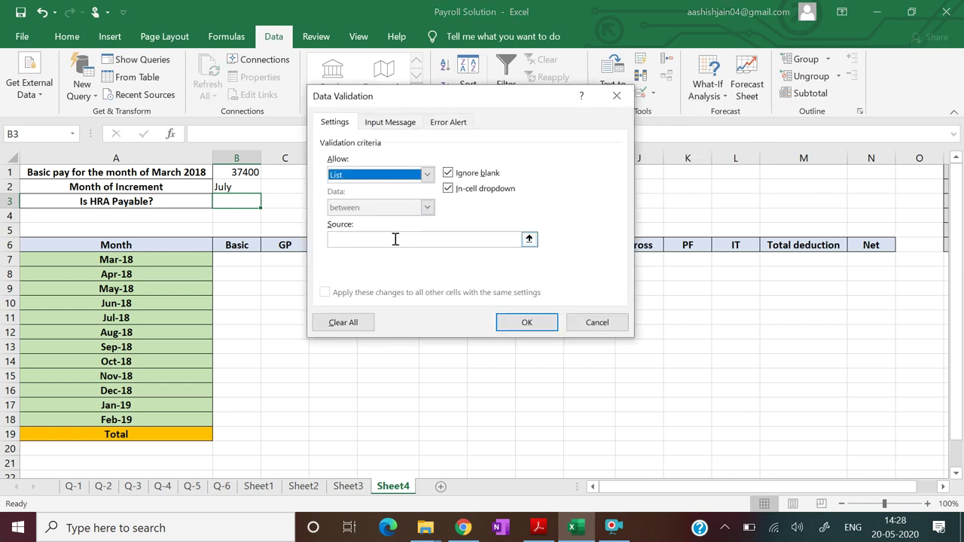
click(395, 238)
text(YES)
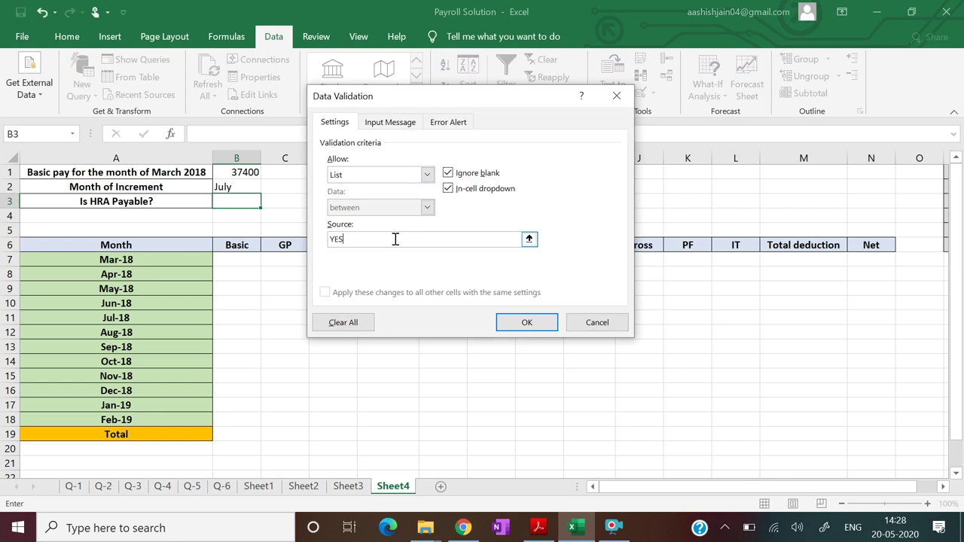
text(,NO)
click(521, 325)
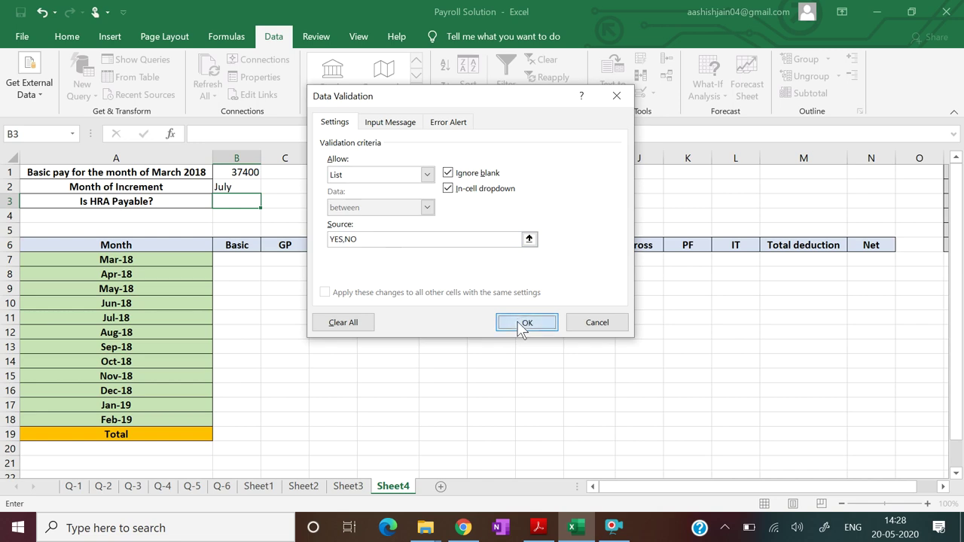
Choose YES in cell B3 as the answer to "Is HRA Payable?"
click(268, 201)
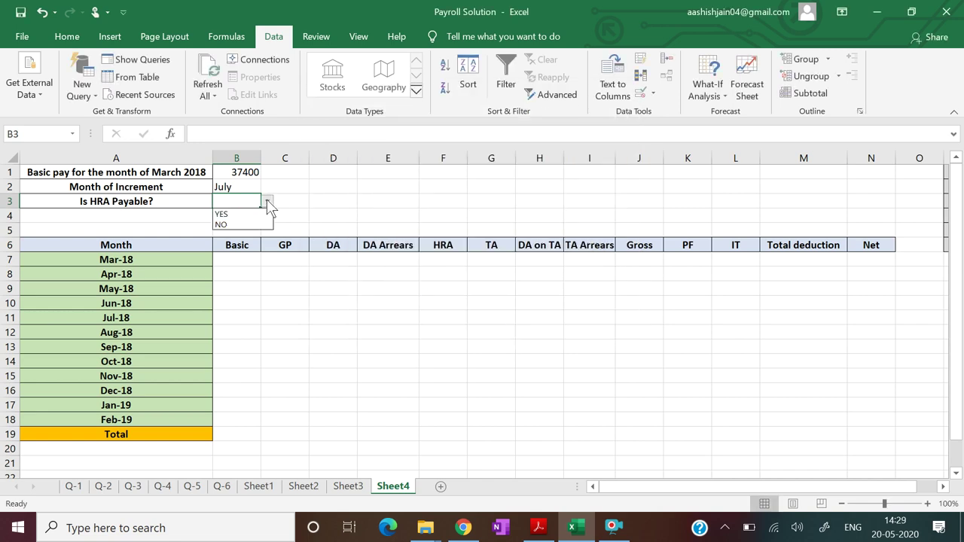
click(259, 212)
click(301, 176)
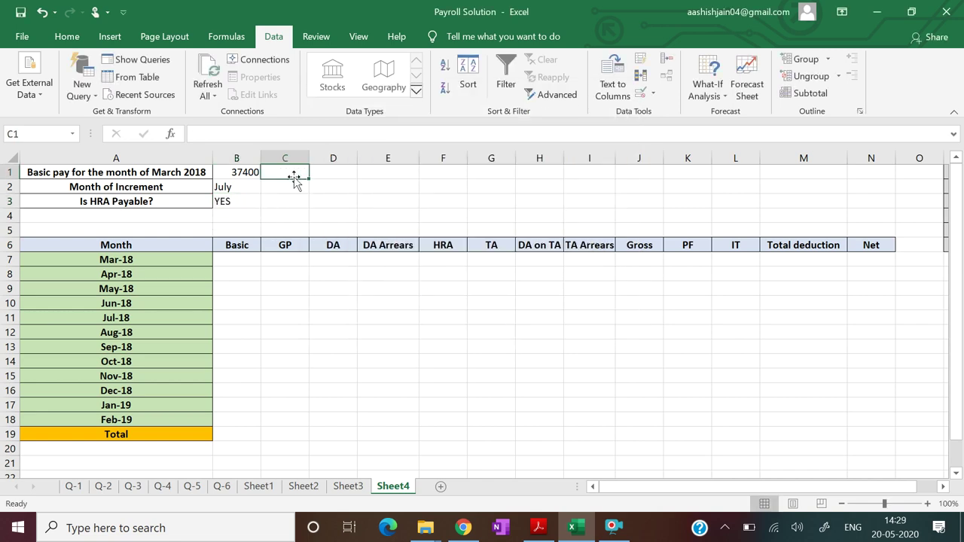
Make the values in B1:B3 bold and centre them horizontally
drag(251, 173, 250, 201)
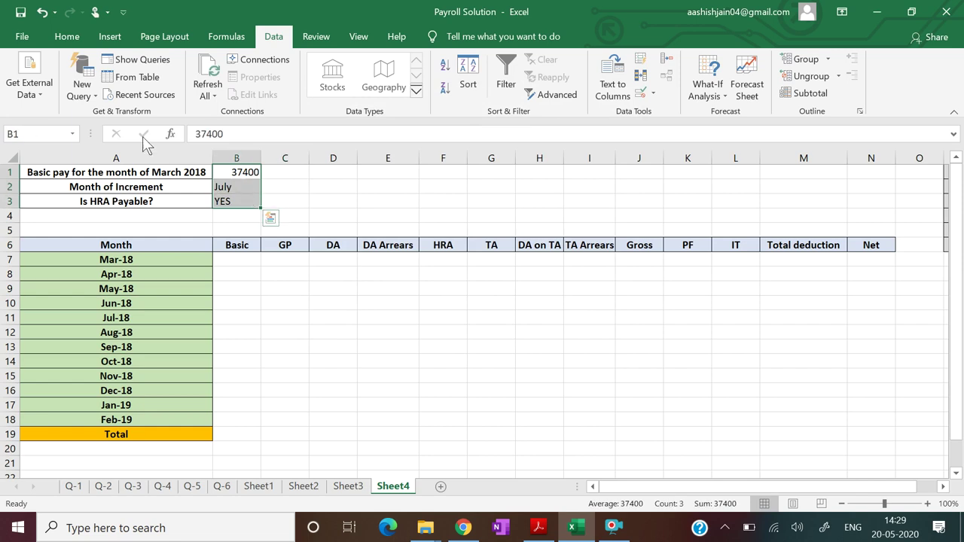
click(66, 36)
click(83, 87)
click(255, 88)
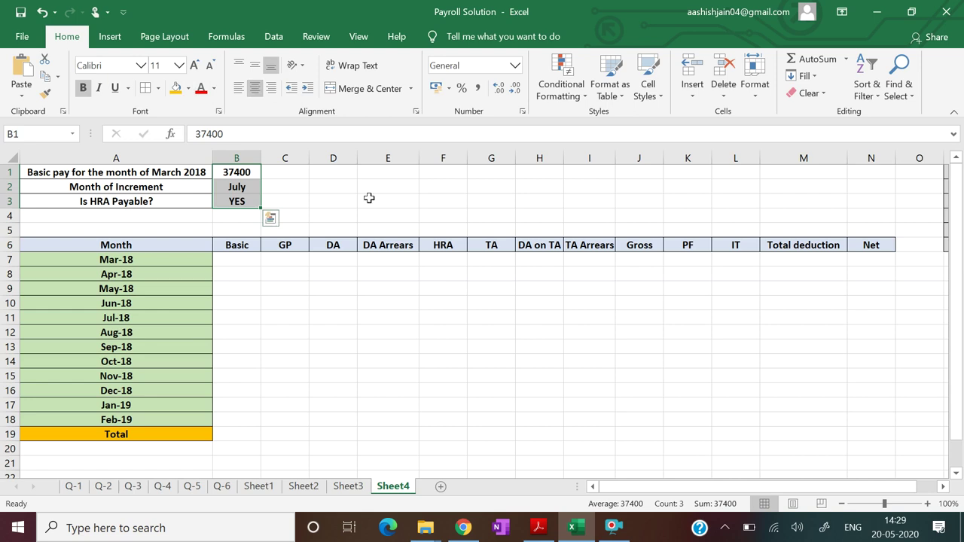
click(542, 343)
Format the empty salary table cells B7:N19 with bold text, borders around every cell and centred alignment
drag(250, 261, 867, 433)
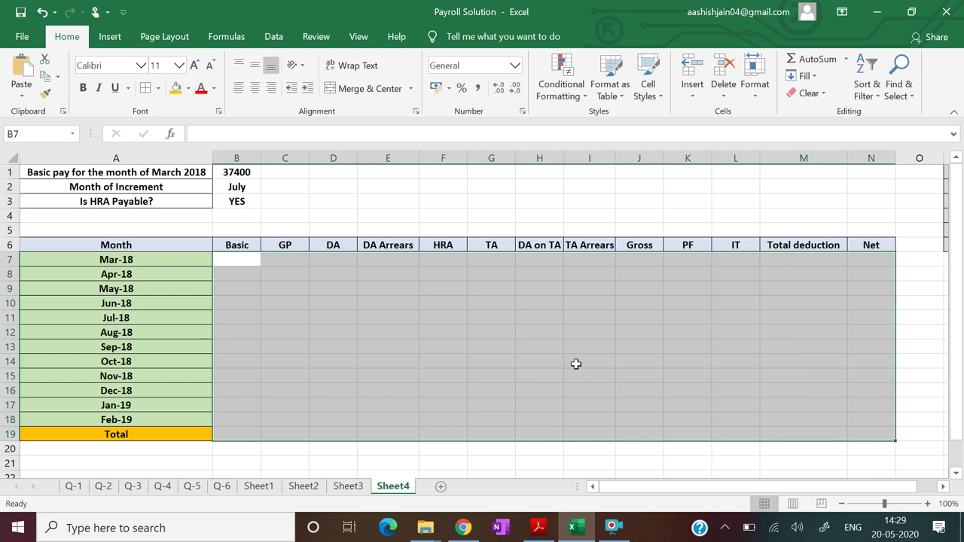
click(84, 89)
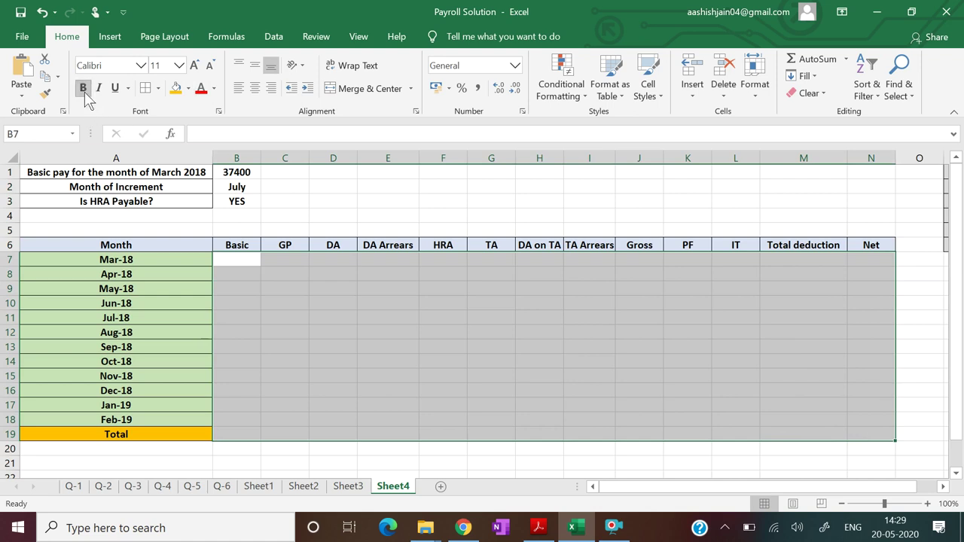
click(145, 88)
click(255, 88)
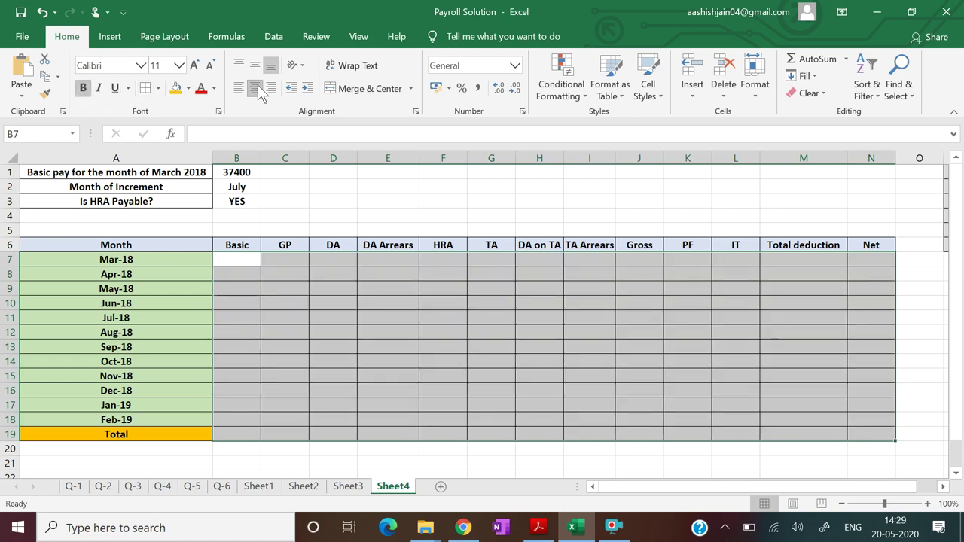
click(753, 232)
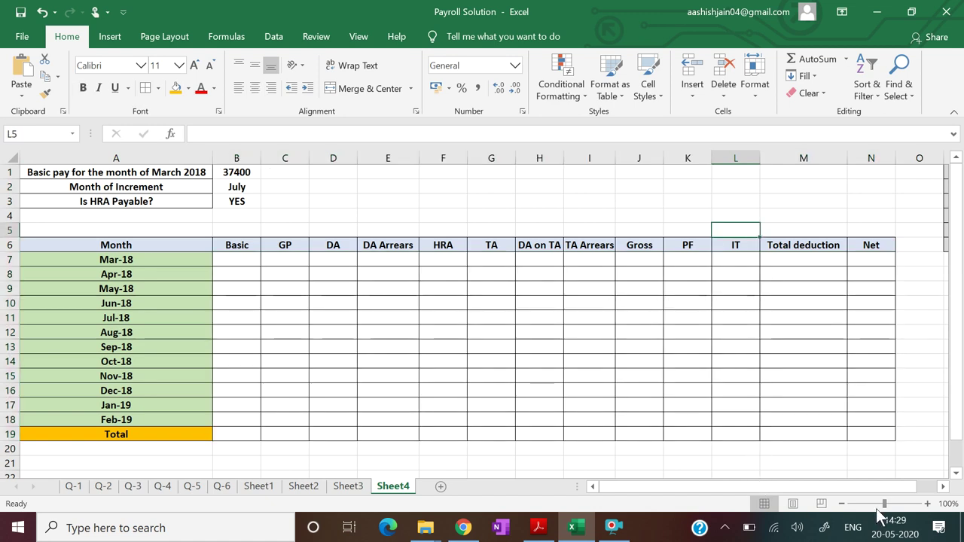
Add the column heading "Delared Month" in R1, beside the Effective Rate column of the DA rate table
drag(885, 511, 866, 490)
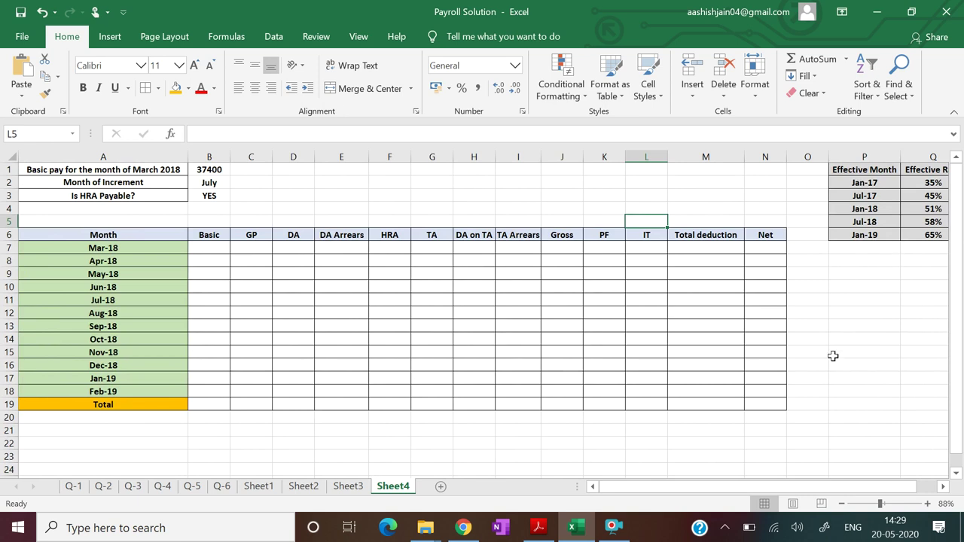
drag(784, 492, 798, 491)
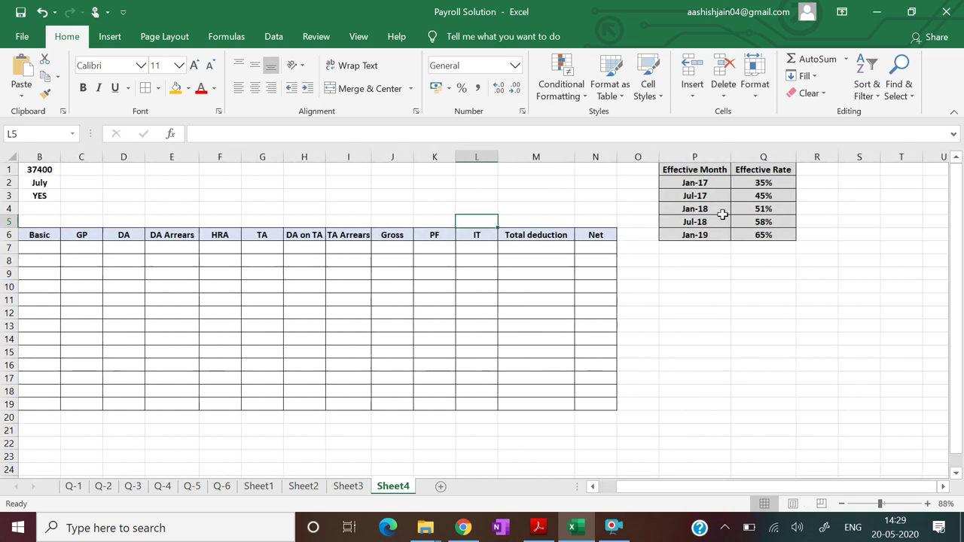
click(811, 170)
text(D)
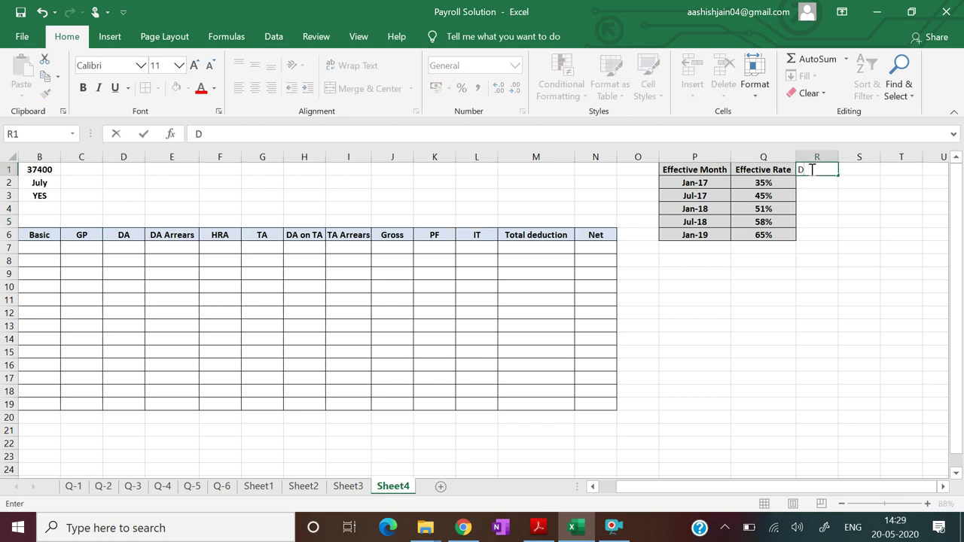
text(elared Month)
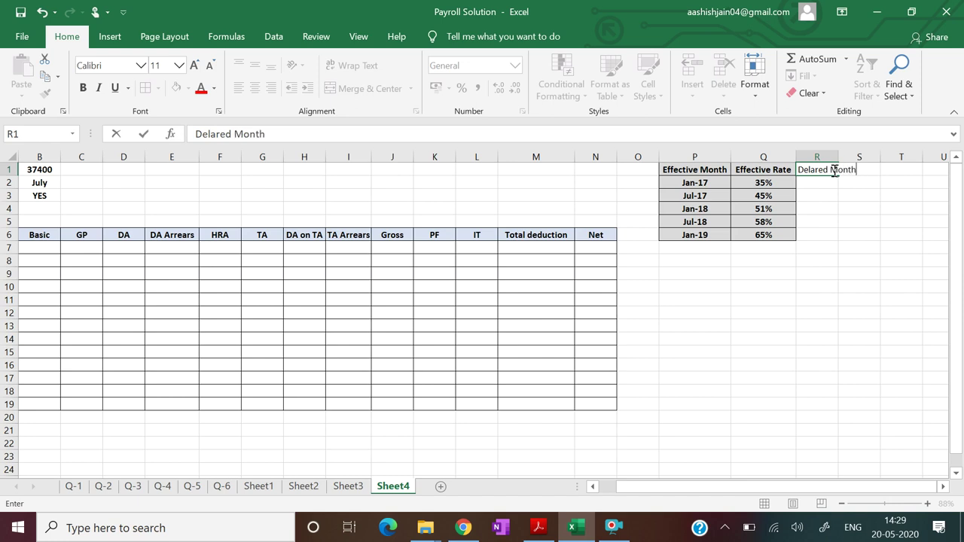
key(Return)
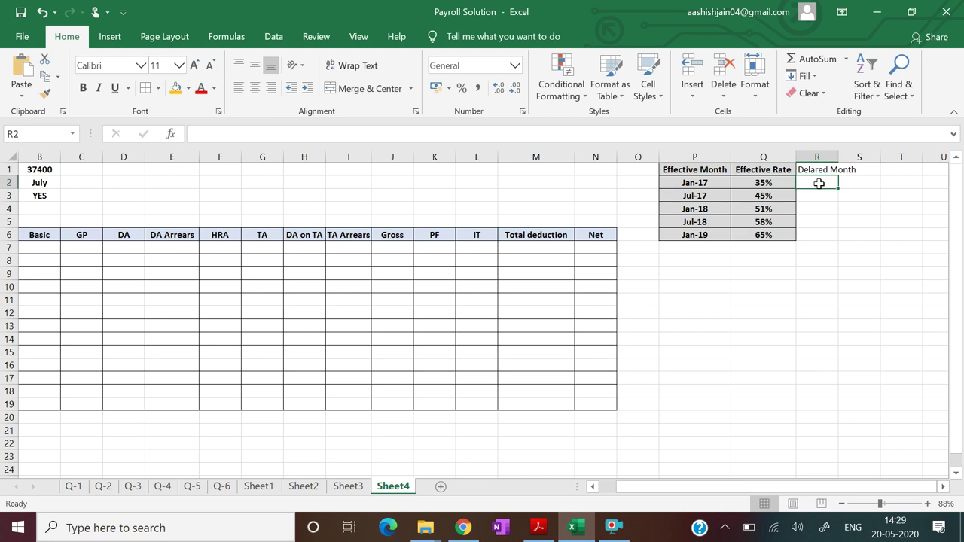
Enter the declared months Apr-17, Oct-17, Apr-18, Oct-18 and Apr-19 in R2:R6
text(Apr)
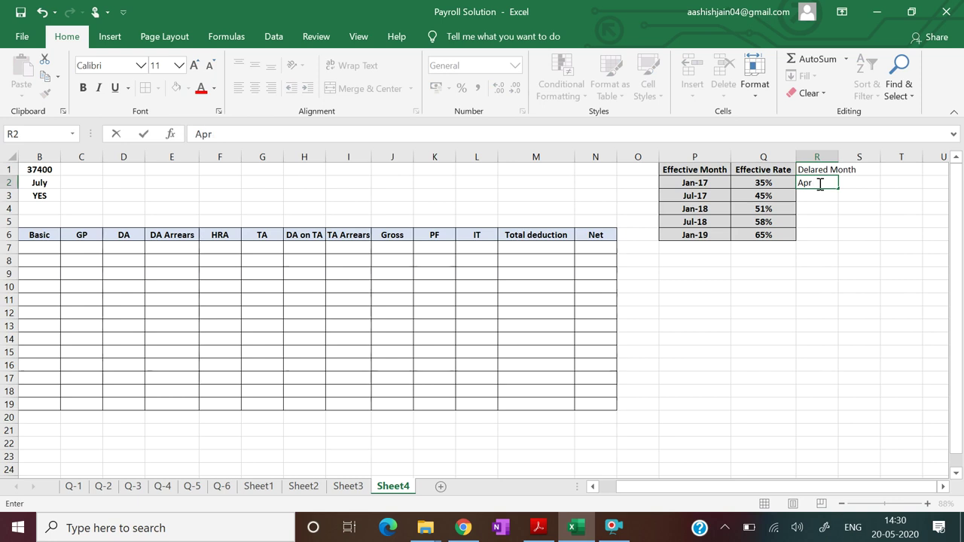
text(-17)
key(Return)
text(O)
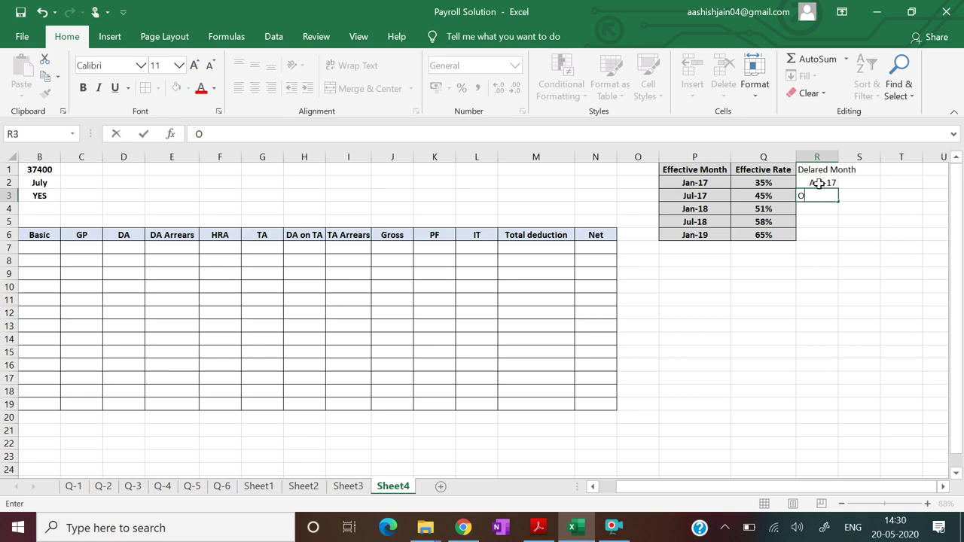
text(ct-17)
key(Return)
text(APR-18)
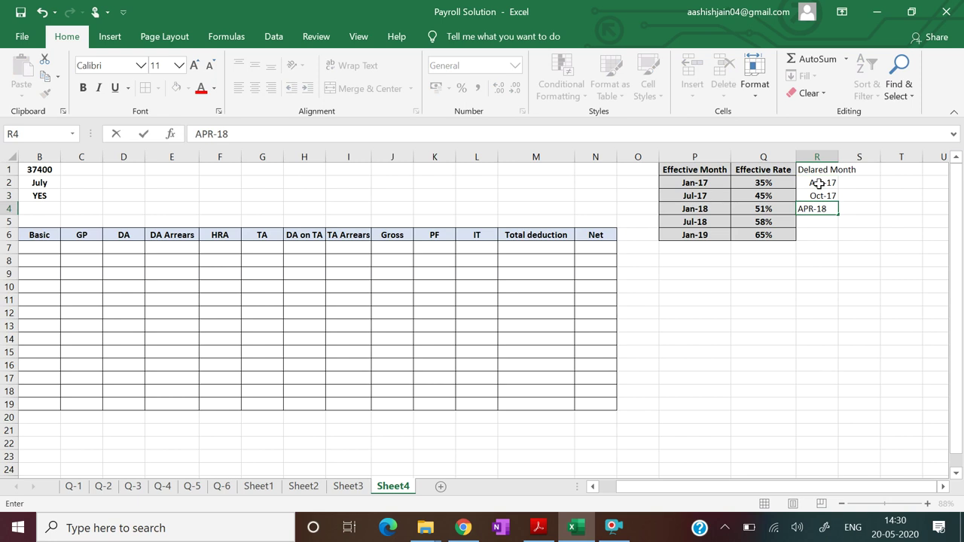
key(Return)
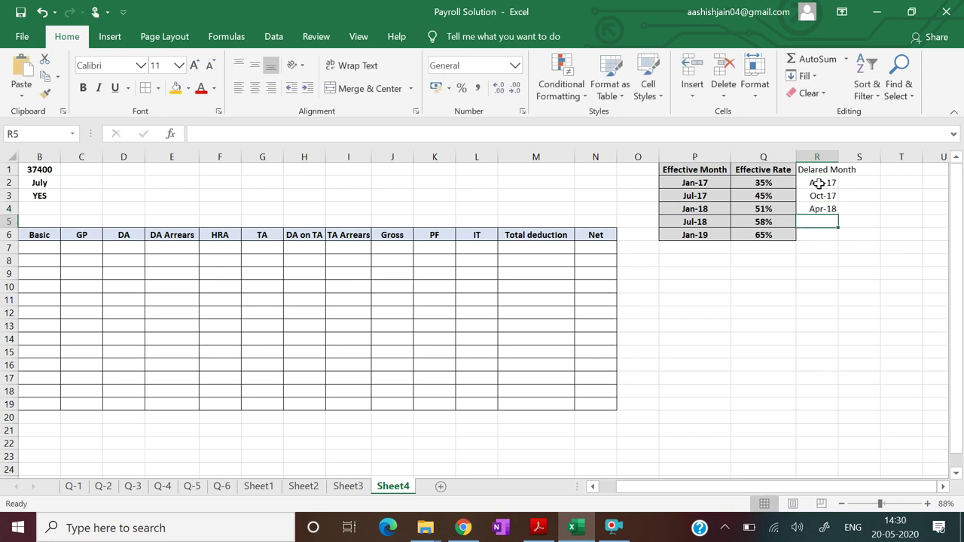
text(O)
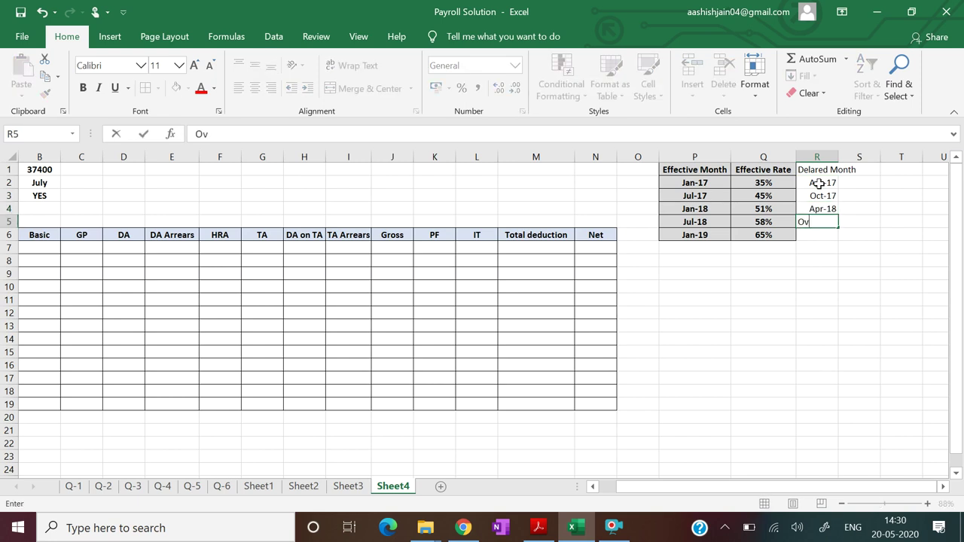
text(ct-18)
key(Return)
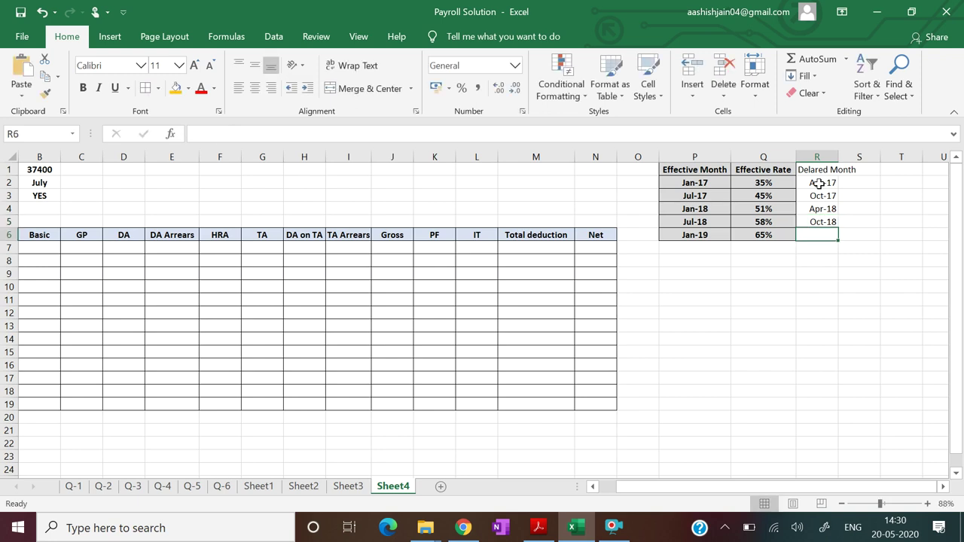
text(Apr-19)
key(Return)
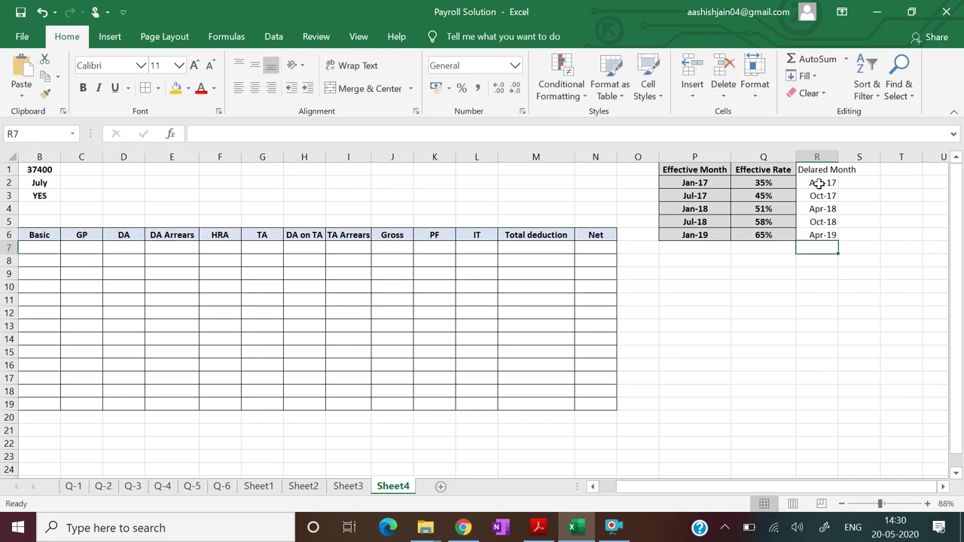
Widen column R to fit its heading and format R1:R6 with bold, centred text, cell borders and a light grey fill
drag(838, 154, 844, 234)
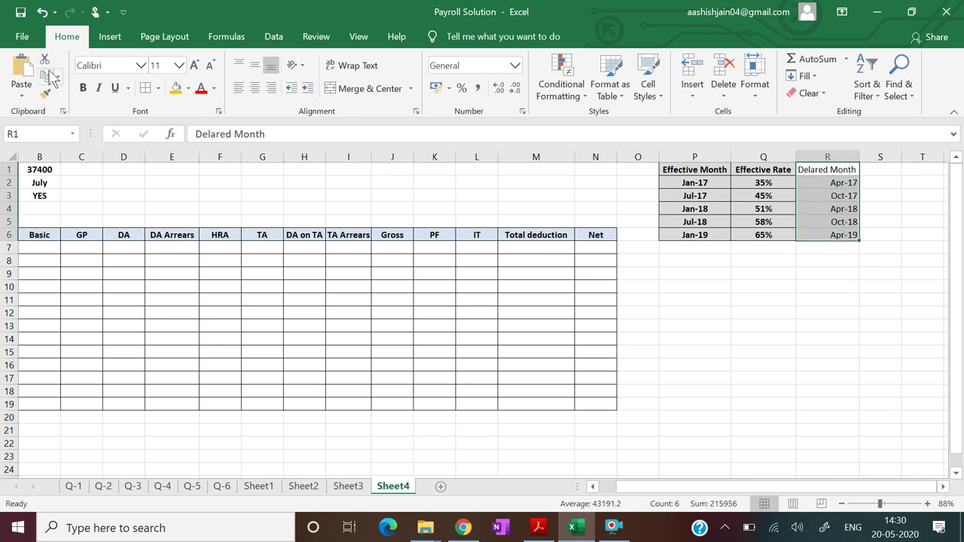
click(85, 89)
click(141, 88)
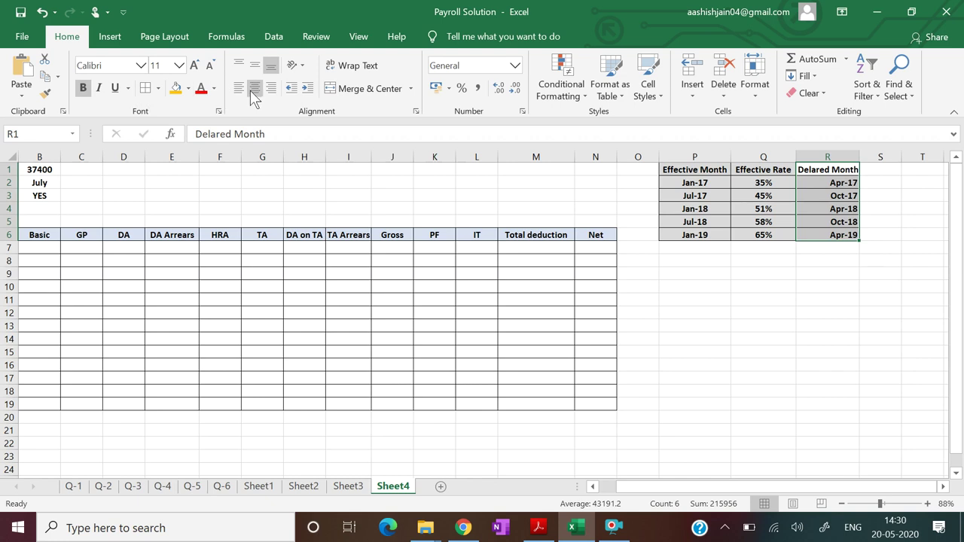
click(189, 88)
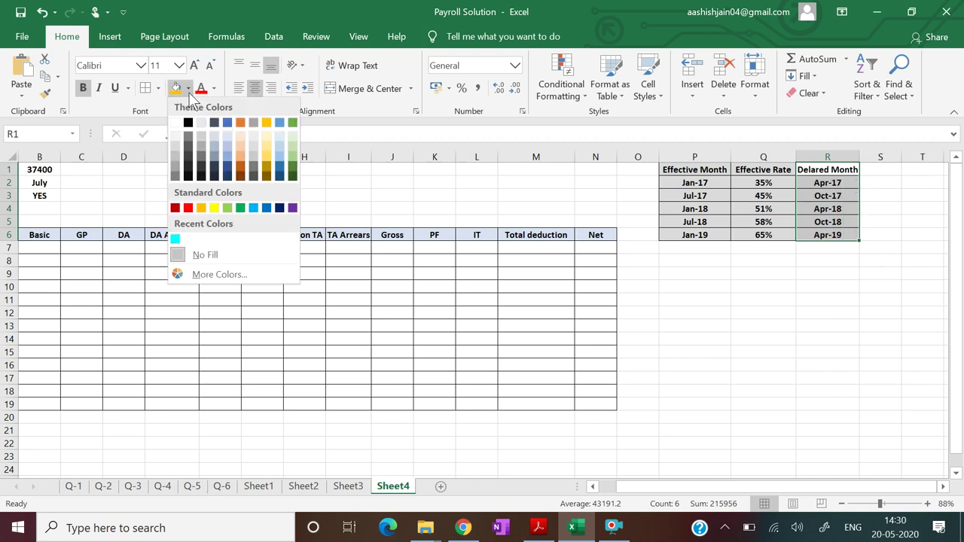
click(176, 144)
click(775, 361)
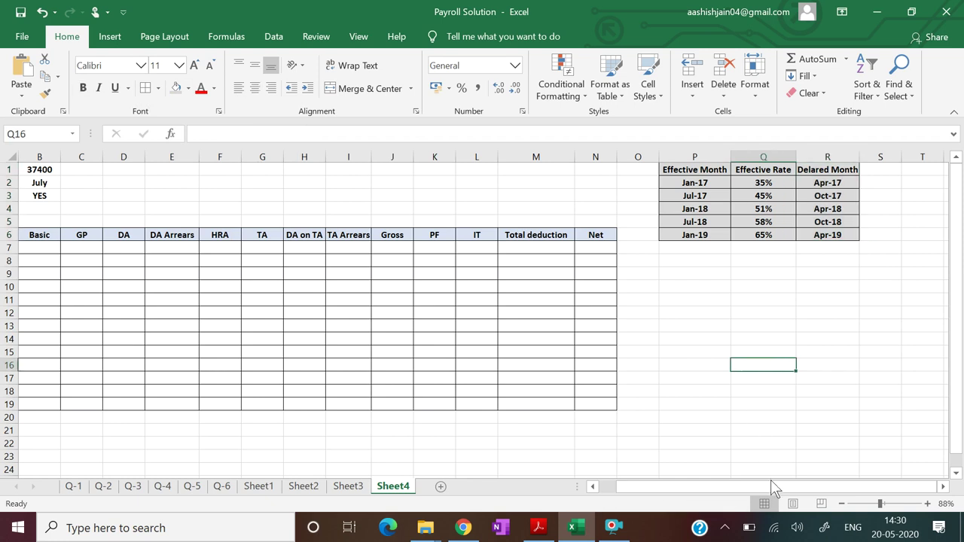
Link the Mar-18 Basic cell B7 to the March 2018 basic pay with the formula =B1
drag(773, 485, 721, 493)
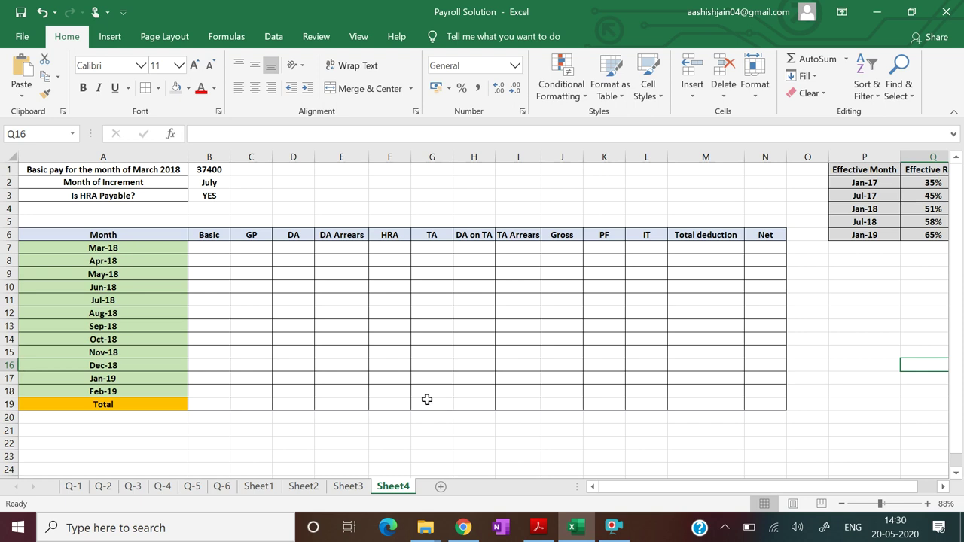
click(539, 528)
click(539, 528)
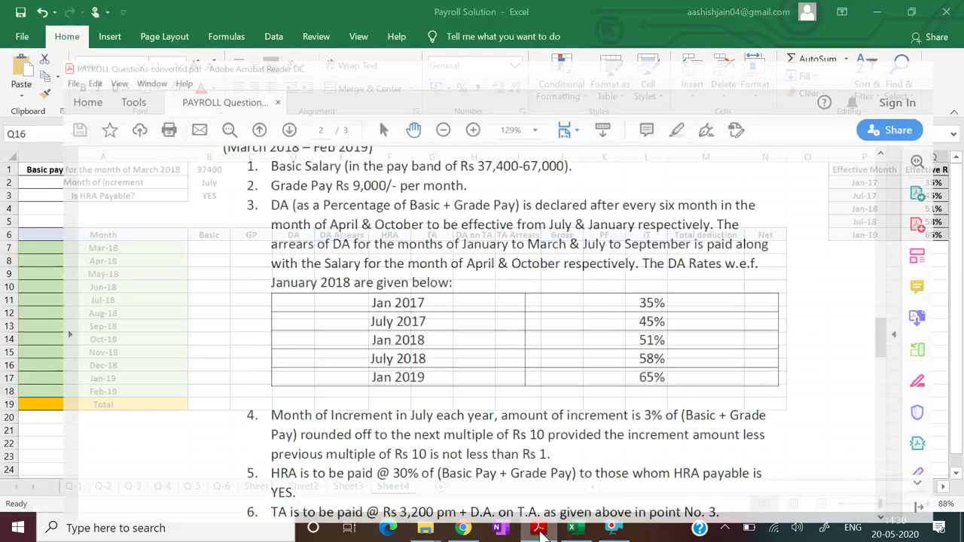
click(205, 247)
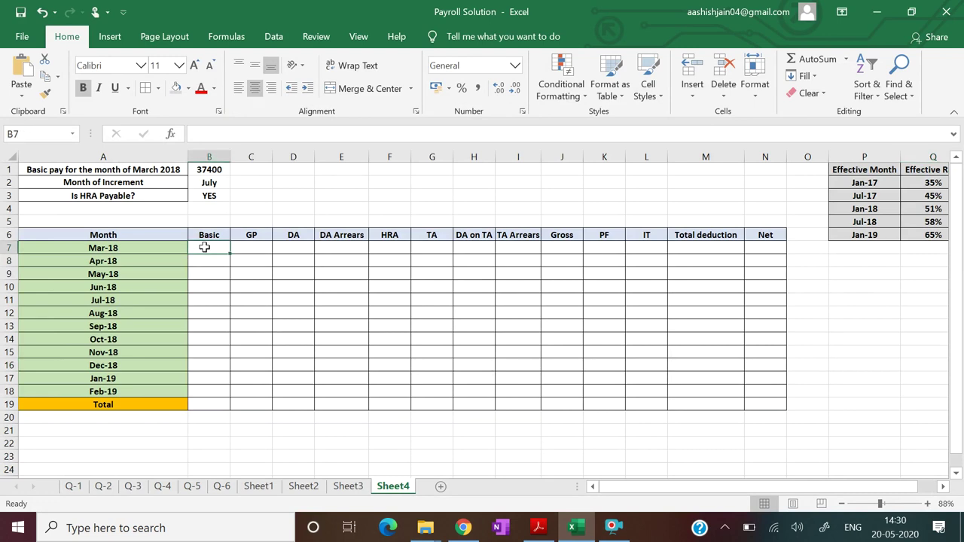
text(=)
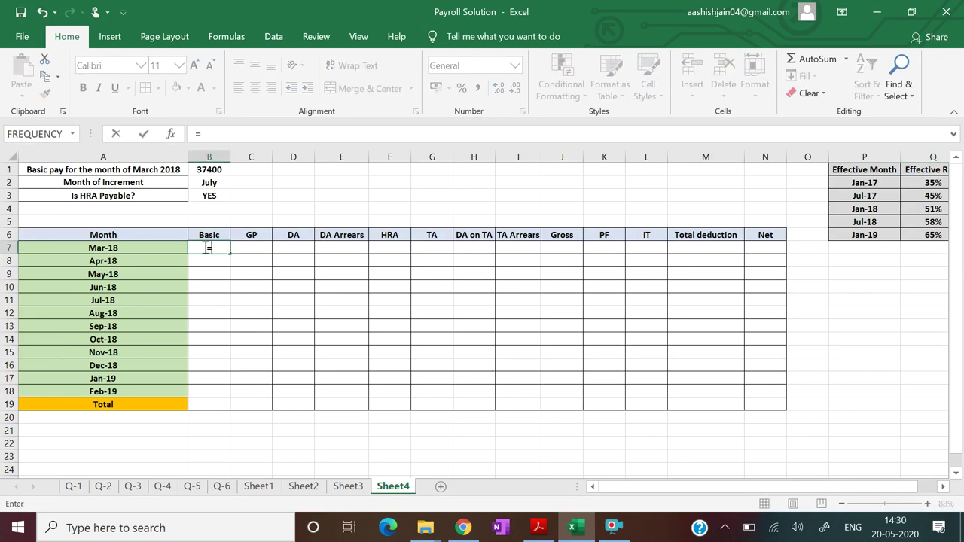
click(215, 170)
key(Return)
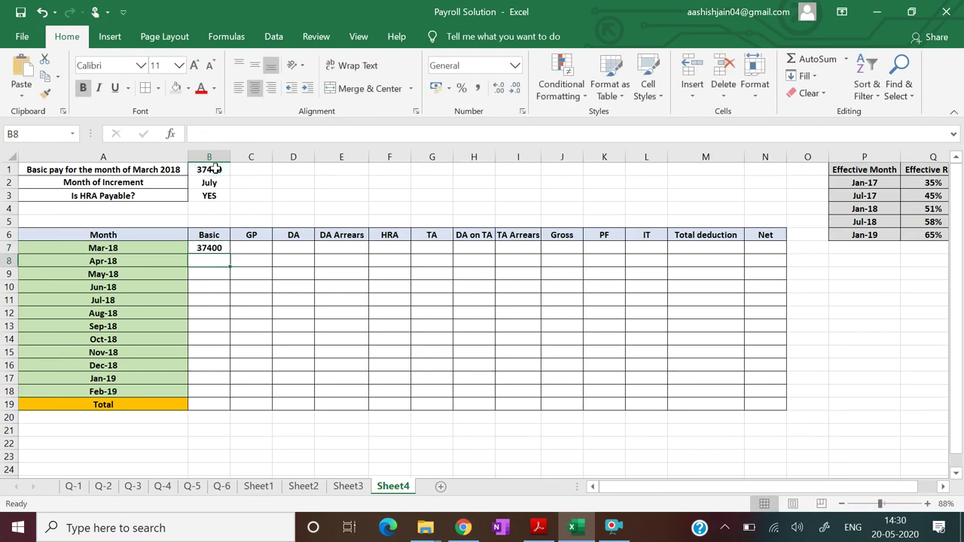
Make the reference in the B7 formula absolute so that it reads =$B$1
click(216, 248)
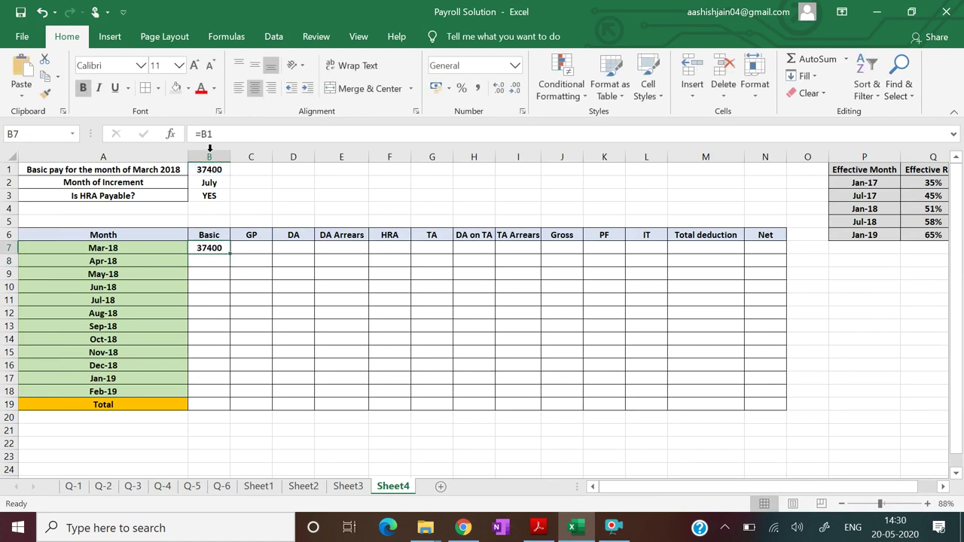
click(216, 134)
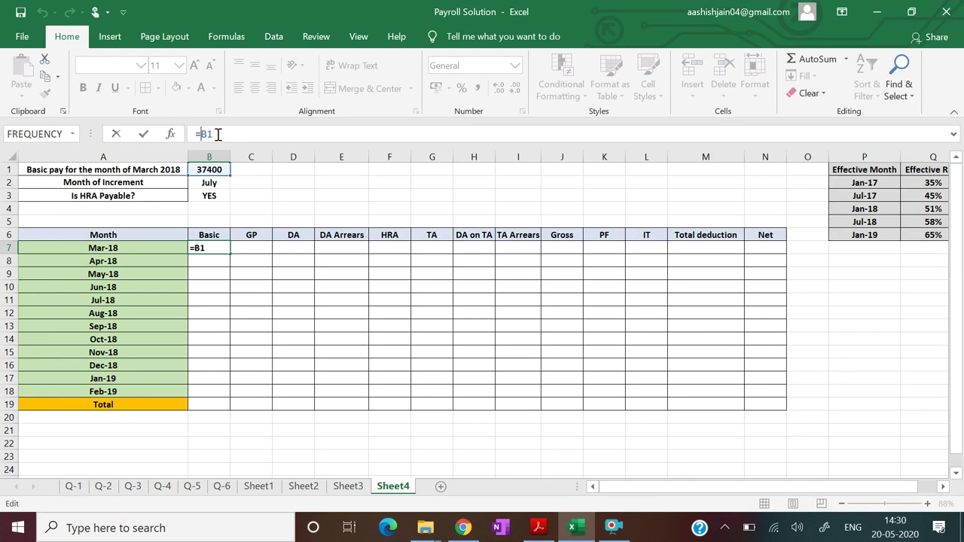
text($)
key(Right)
text($)
key(Return)
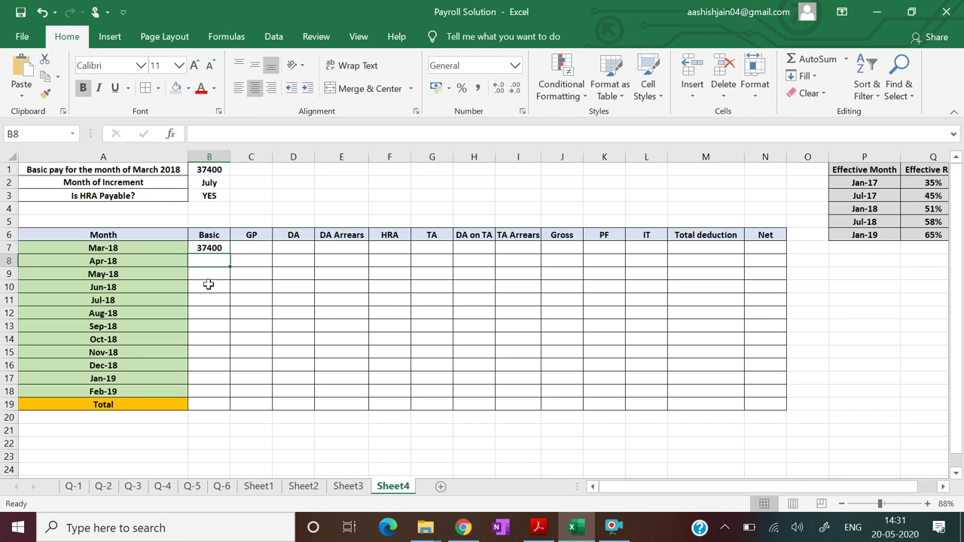
Fill the Basic formula from B7 down to B10 for April to June 2018
click(215, 247)
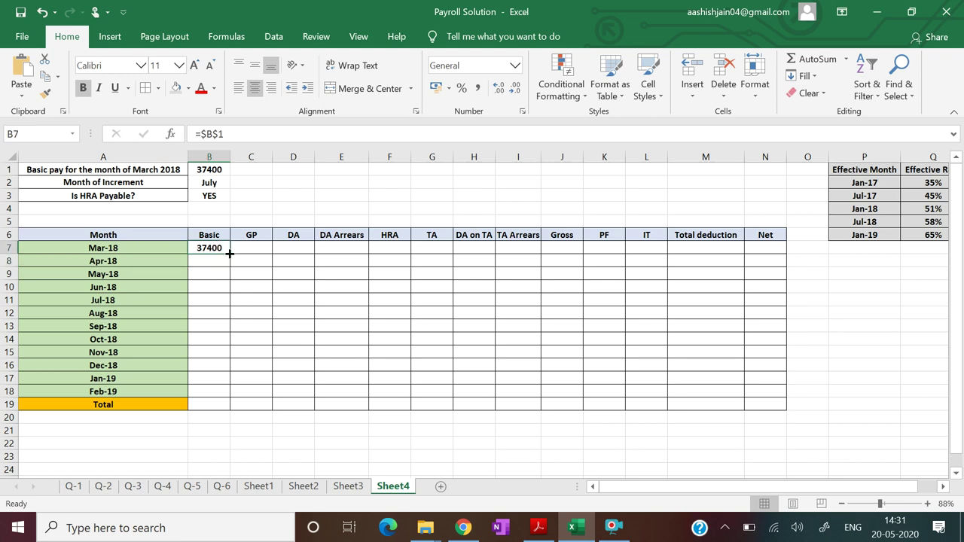
drag(229, 261, 226, 293)
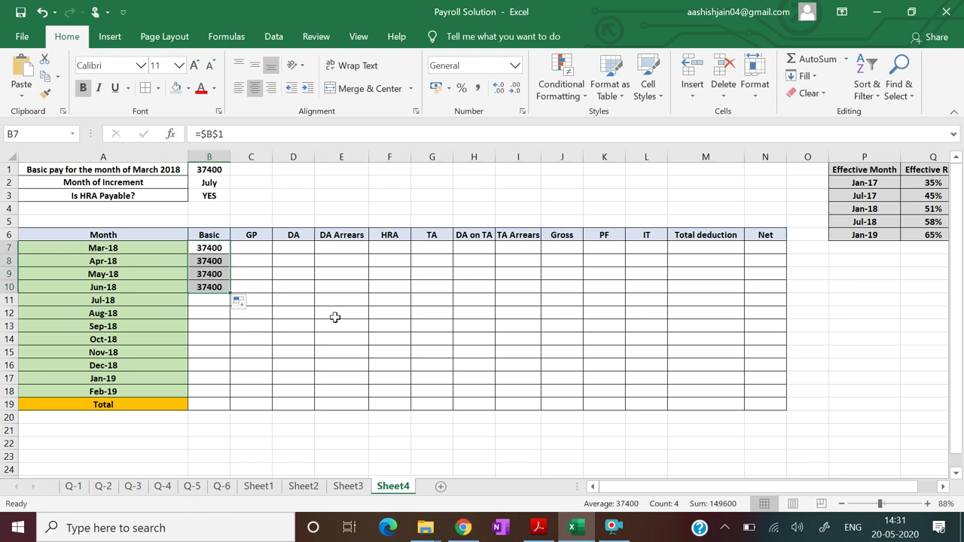
click(335, 319)
Check the July increment and rounding rule in point 4 of the payroll question PDF, with the Jul-18 Basic cell selected
click(205, 300)
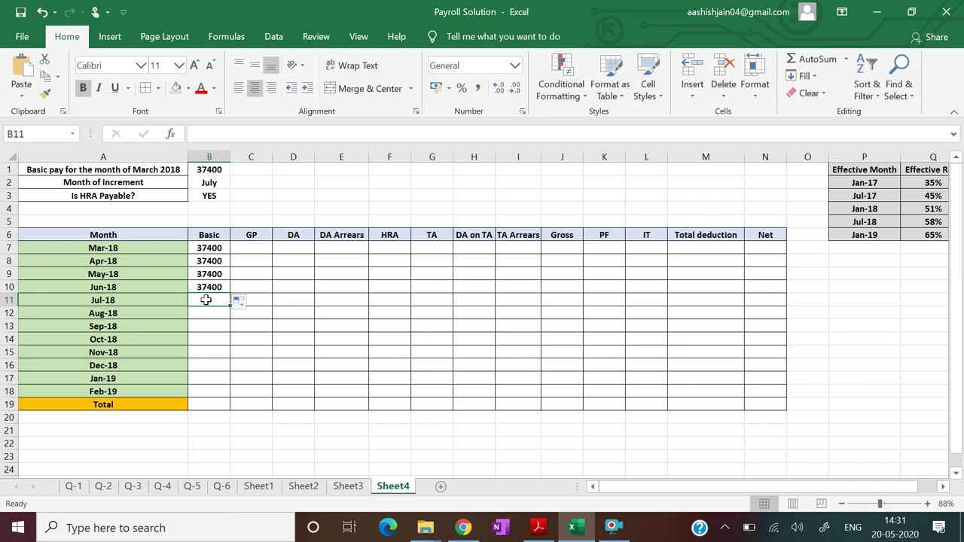
click(536, 529)
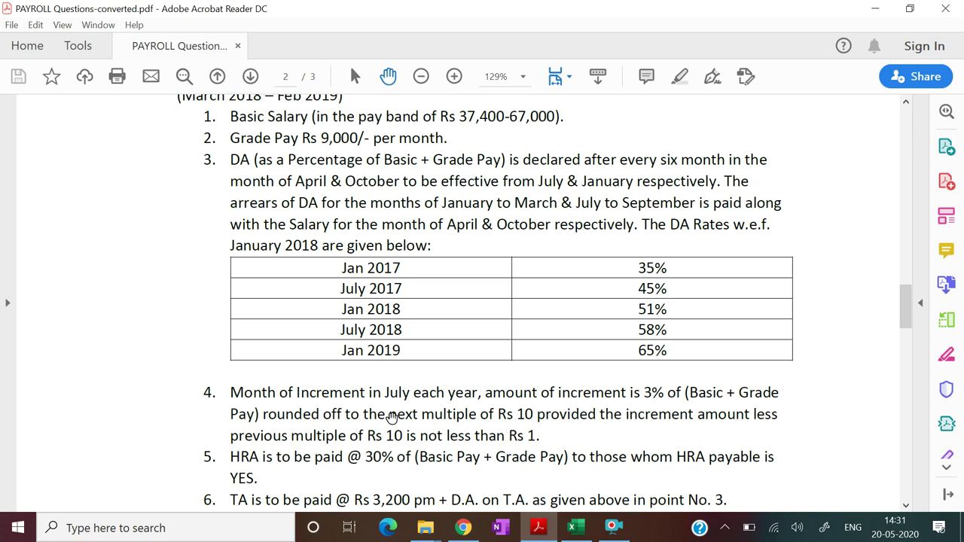
click(539, 527)
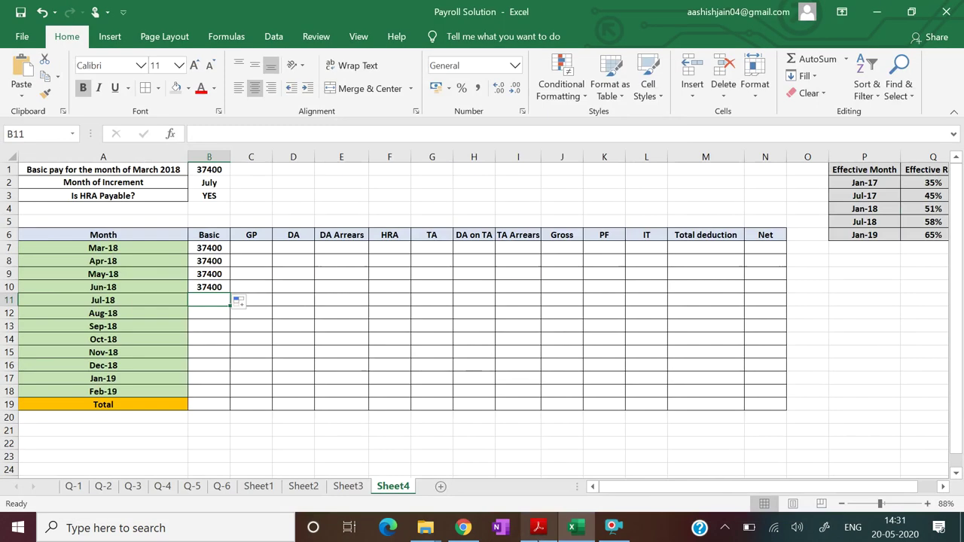
Enter 787.8 as a sample amount in the empty cell D22 below the salary table
click(274, 448)
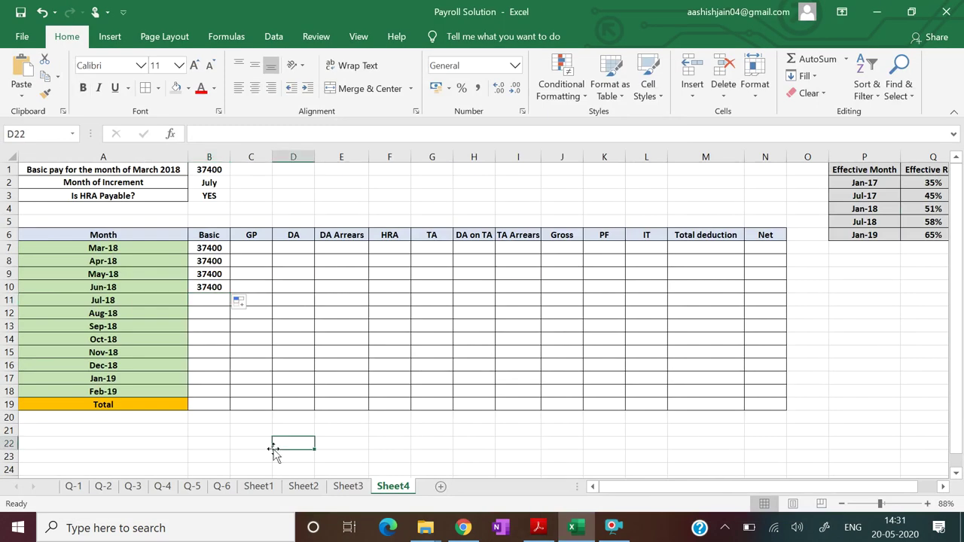
text(7)
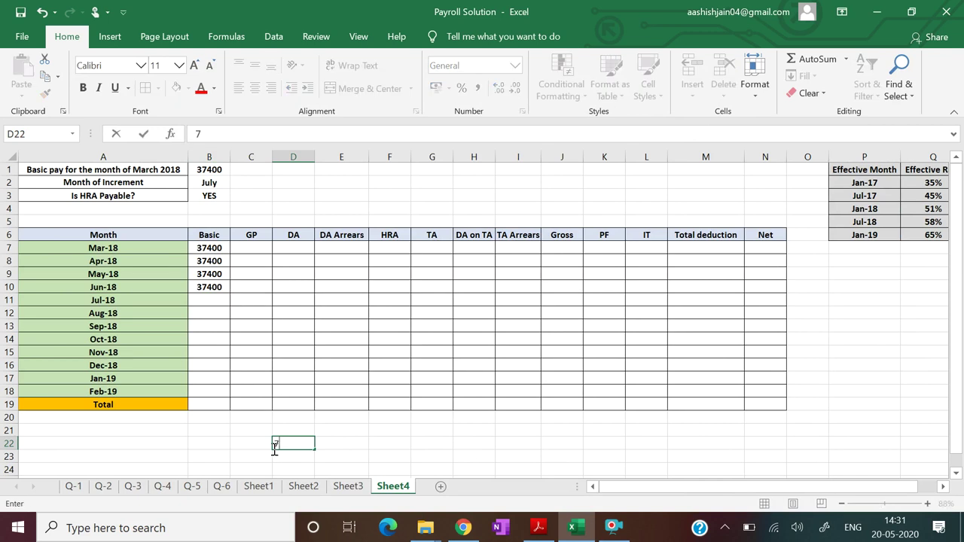
text(87.8)
key(Tab)
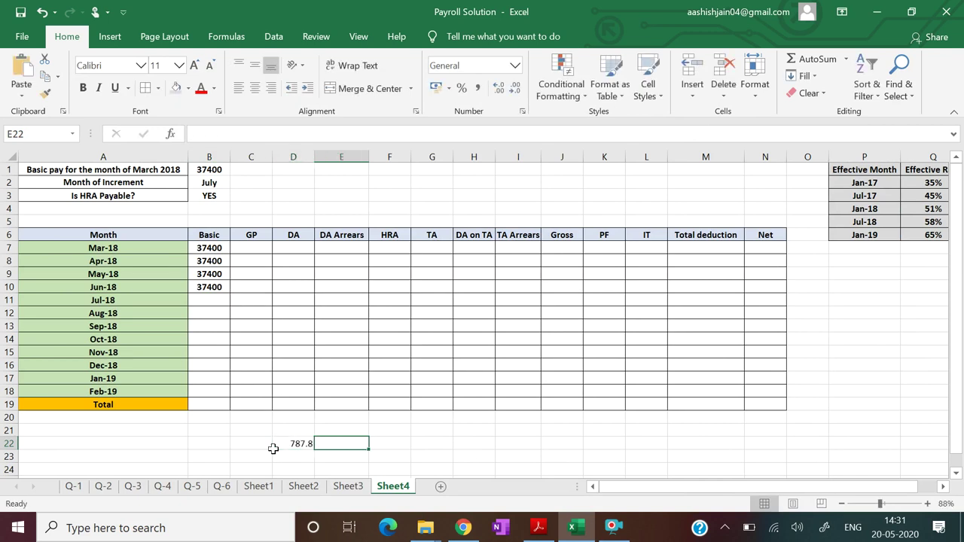
Round the sample amount to zero decimals in E22 with the formula =ROUND(D22,0)
text(=)
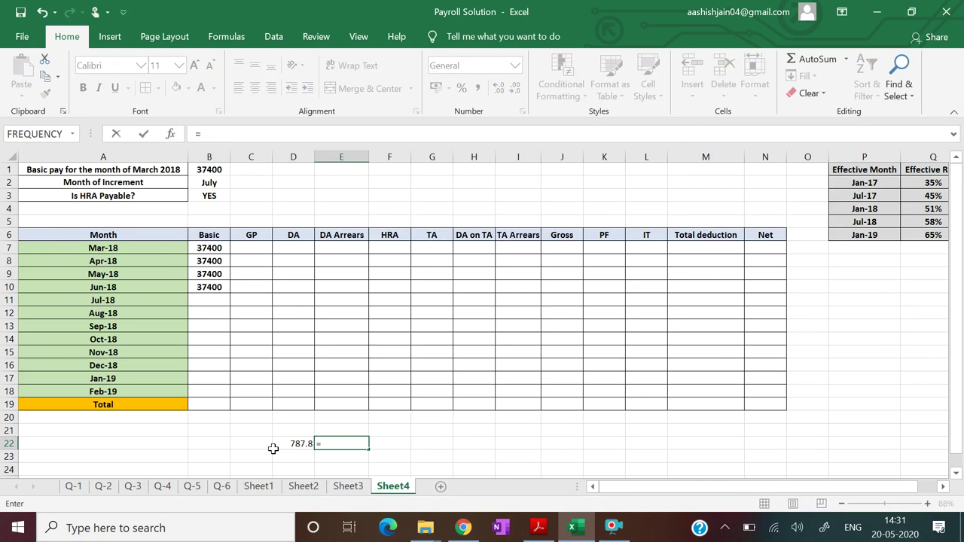
text(ROU)
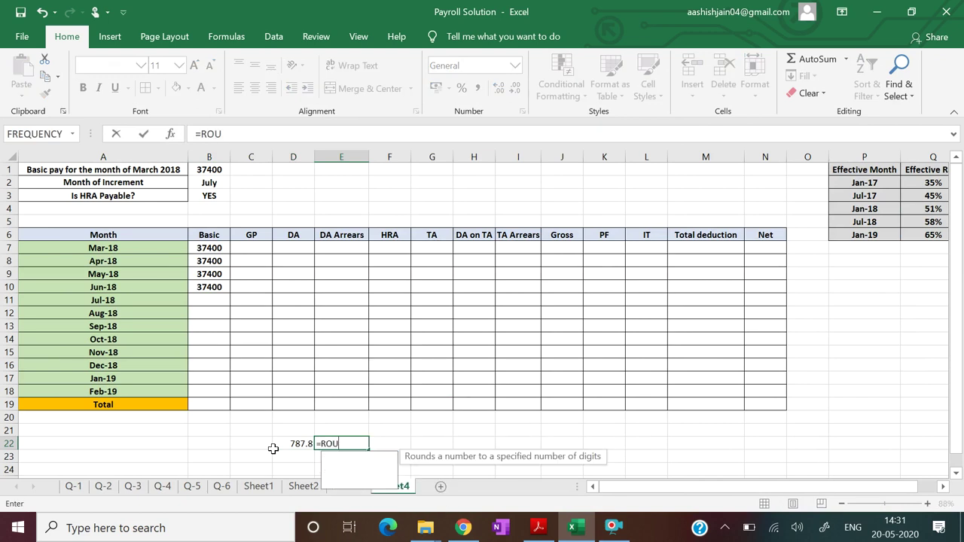
text(ND()
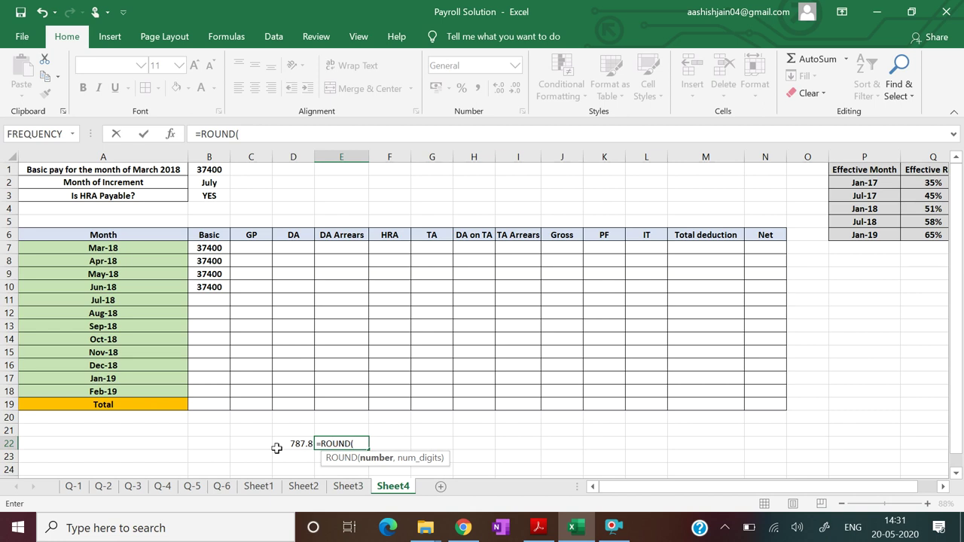
click(284, 444)
text(,0)
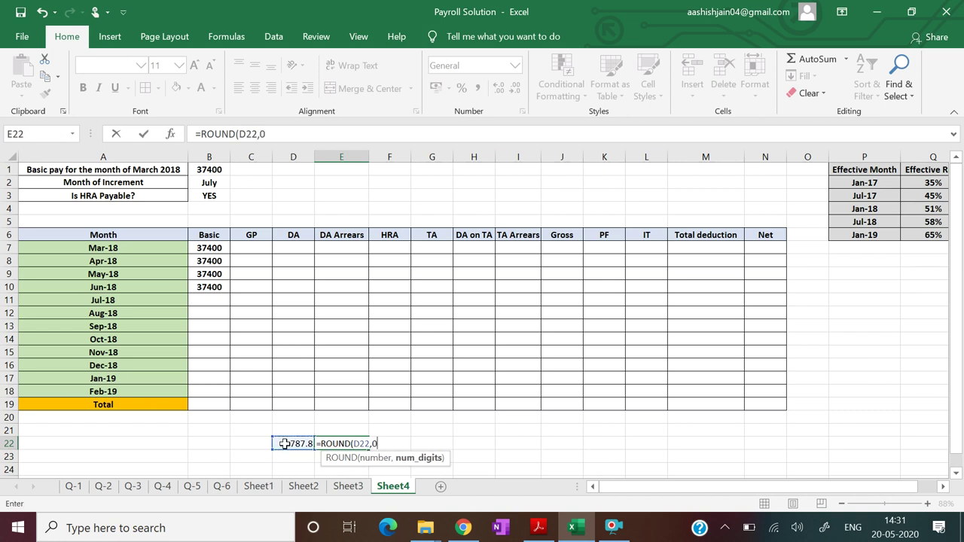
text())
key(Return)
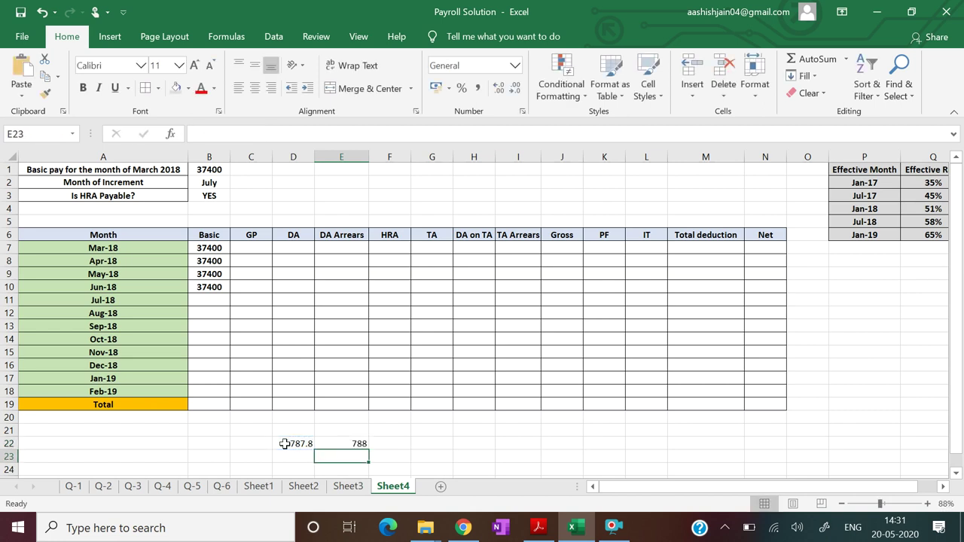
Enter 1045.61 as a second sample amount in D23
click(293, 457)
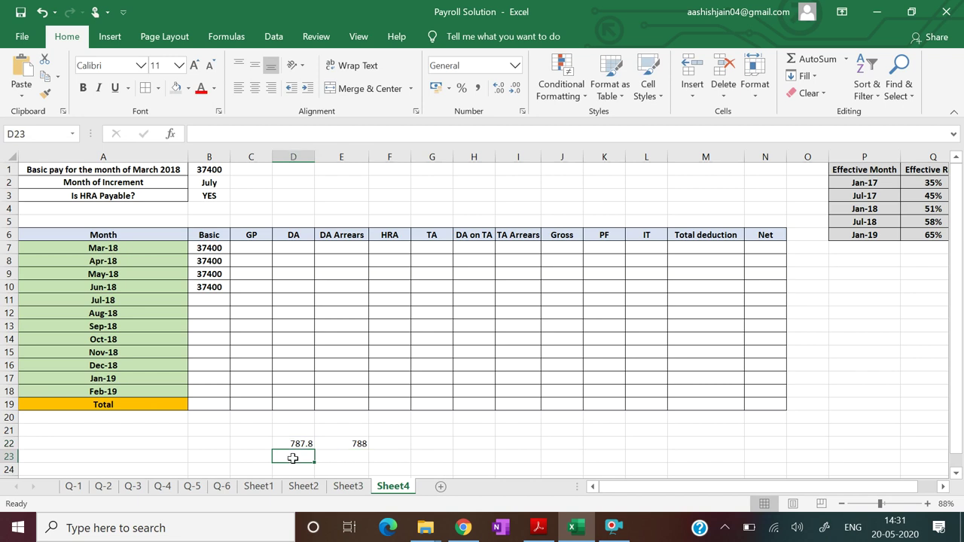
text(10)
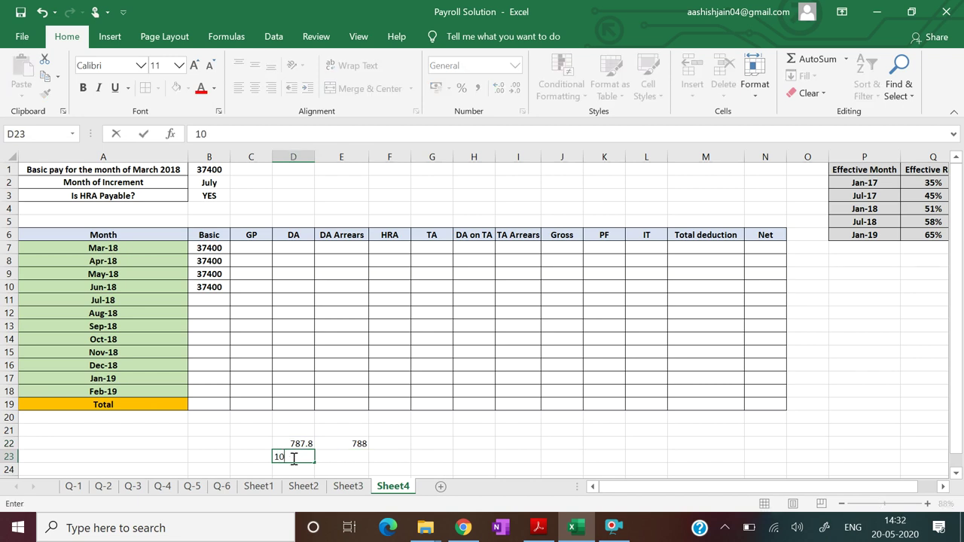
text(45.61)
key(Tab)
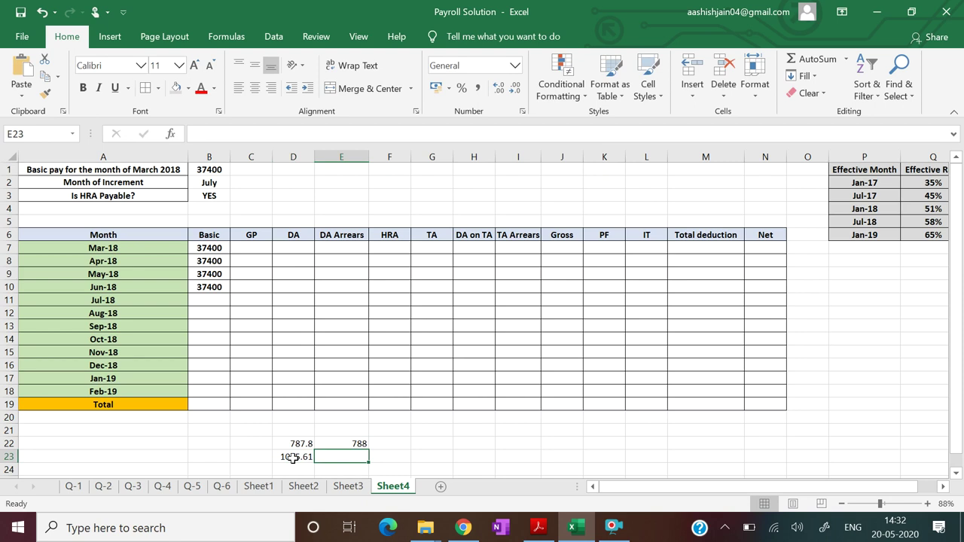
Round the second sample amount to zero decimals in E23 with the formula =ROUND(D23,0)
text(=ROUND)
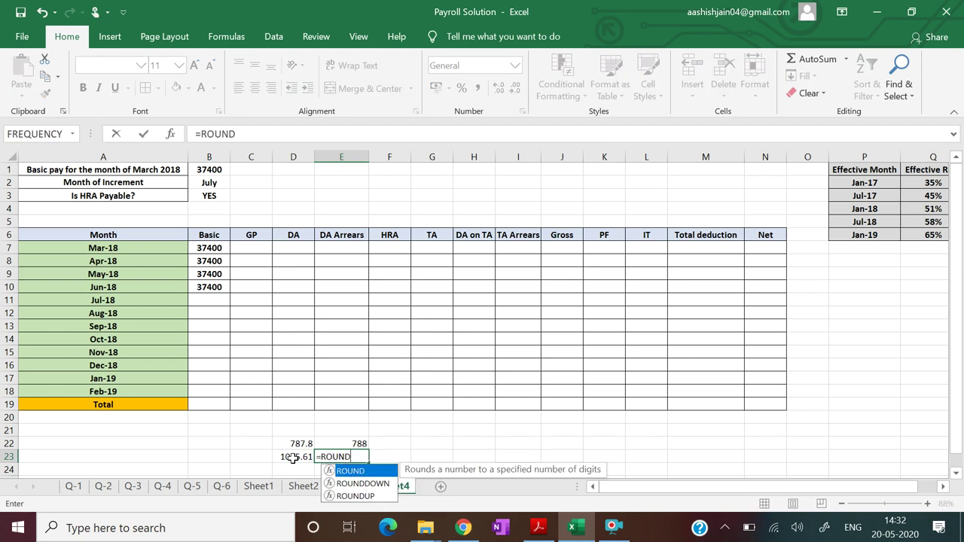
text(()
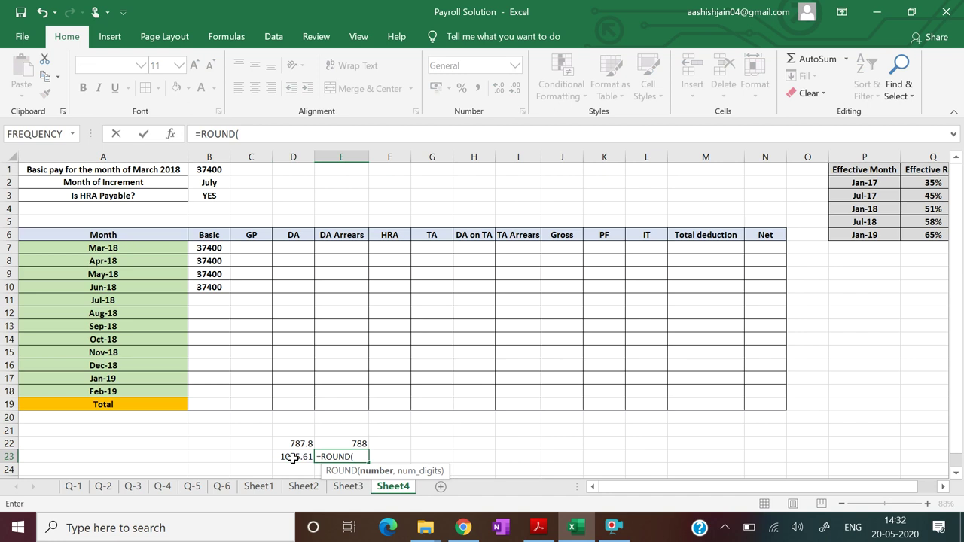
click(295, 457)
text(,)
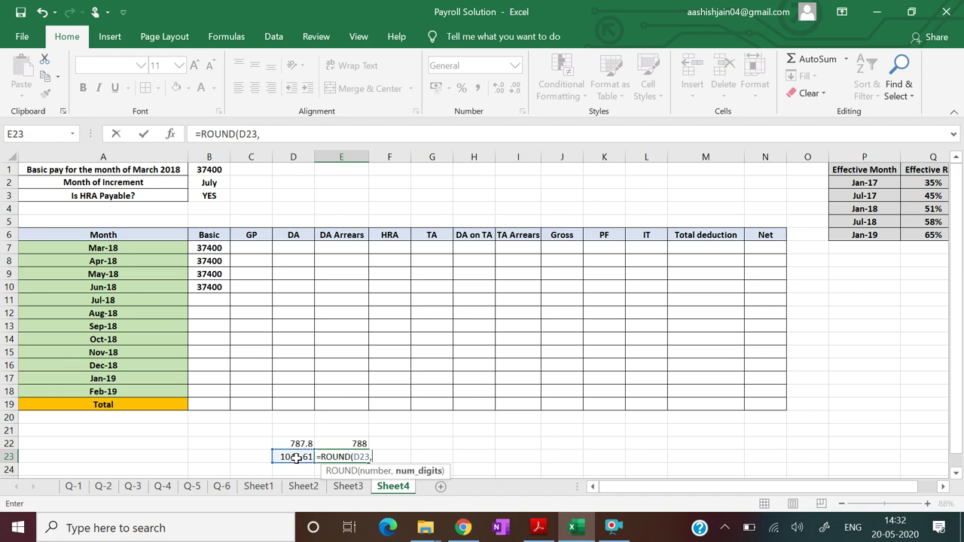
text(0))
key(Return)
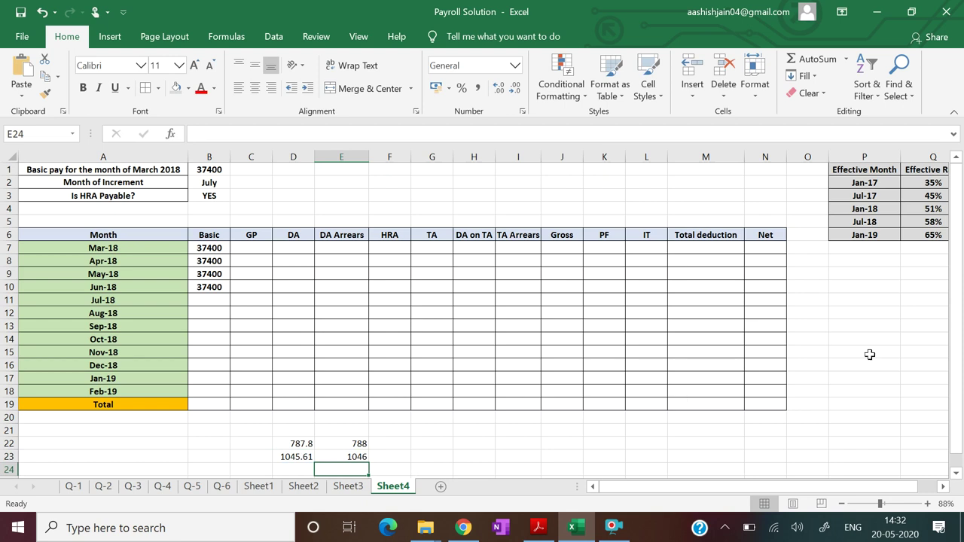
Round the second sample amount up to the next multiple of 10 in E24 with the formula =ROUNDUP(D23,-1)
drag(953, 350, 953, 357)
text(=RO)
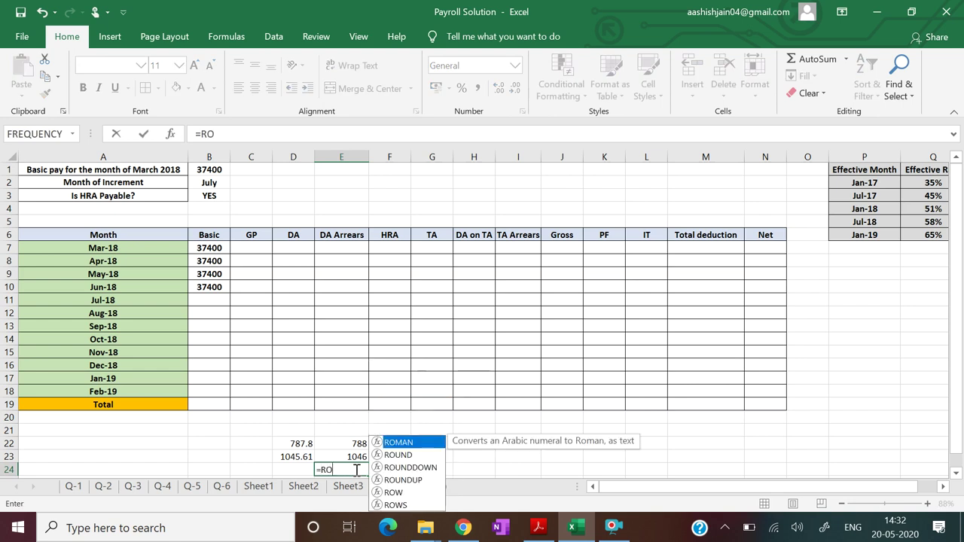
text(UNDU)
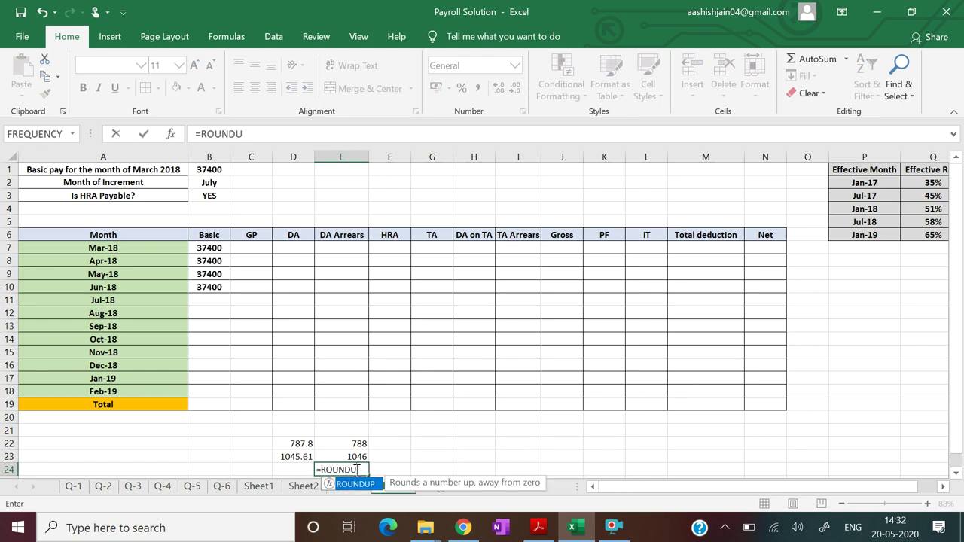
text(P()
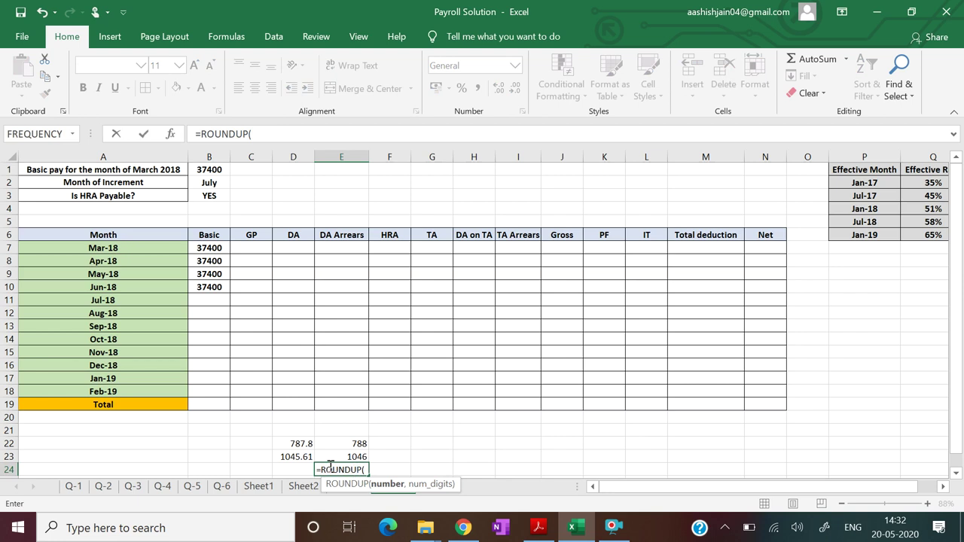
click(298, 457)
text(,-1)
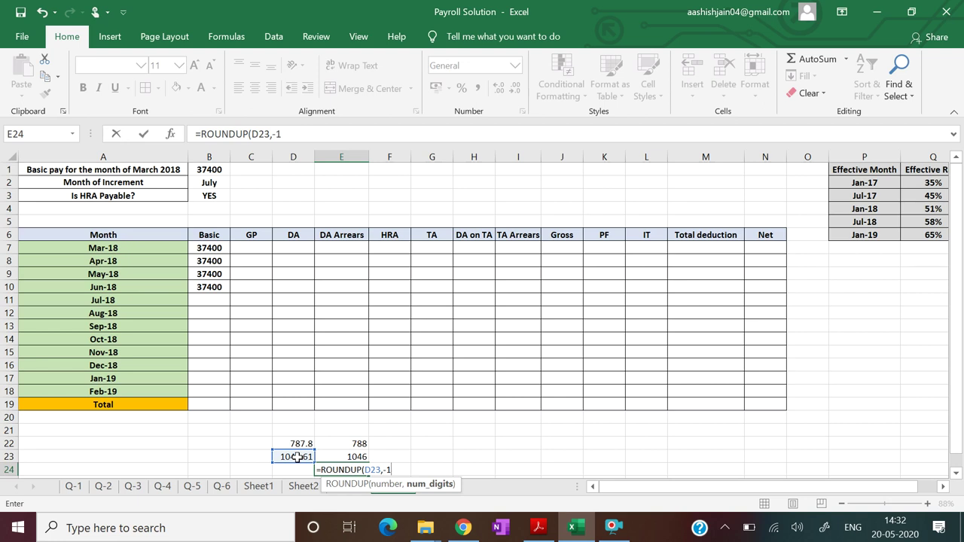
text())
key(Return)
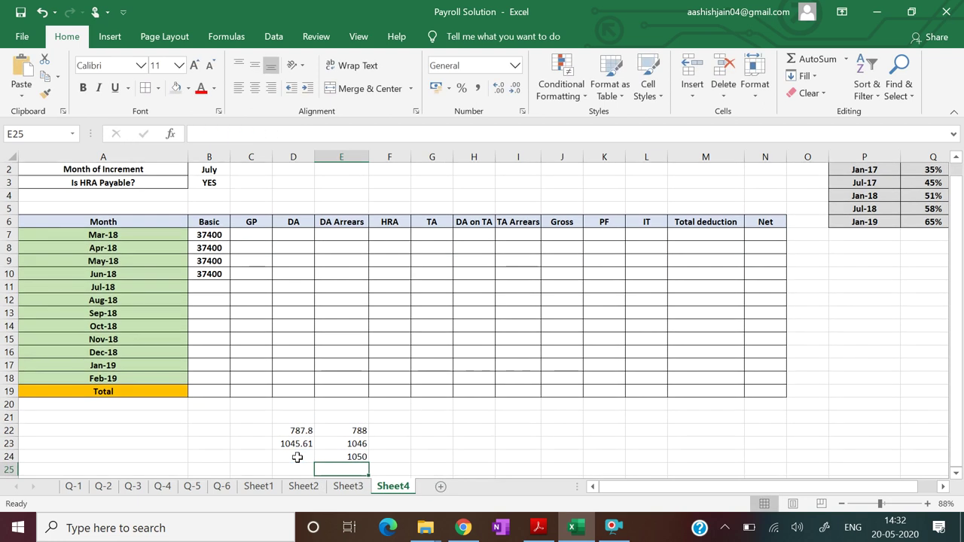
click(340, 458)
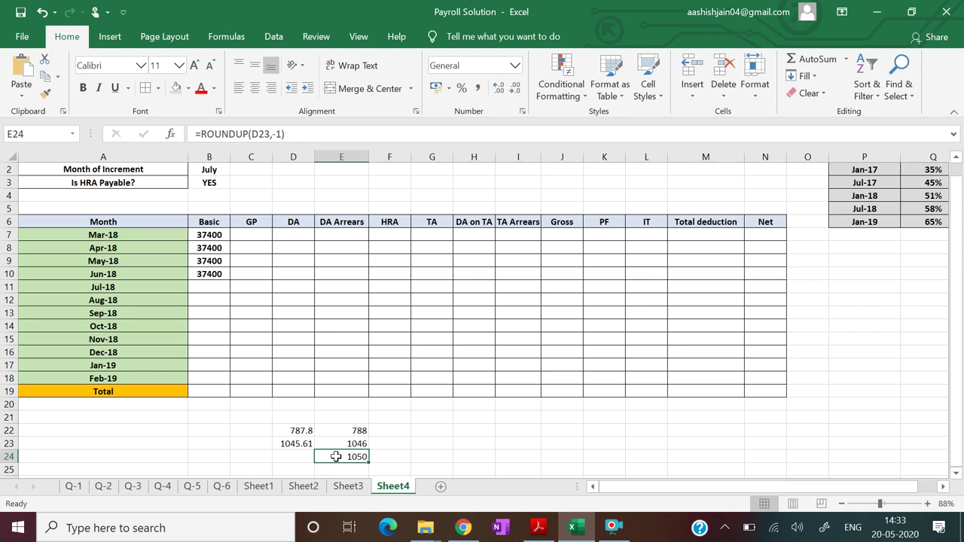
click(473, 454)
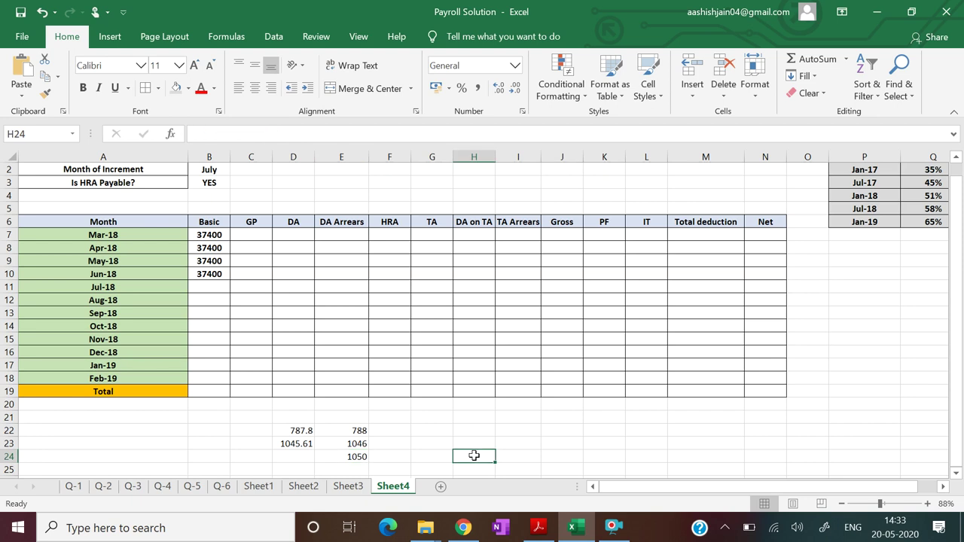
click(204, 287)
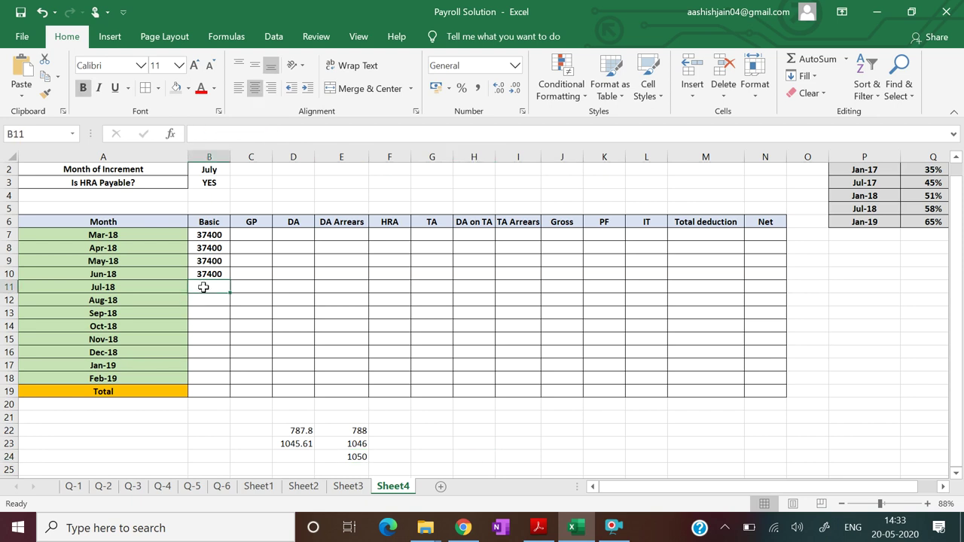
text(=ROUND)
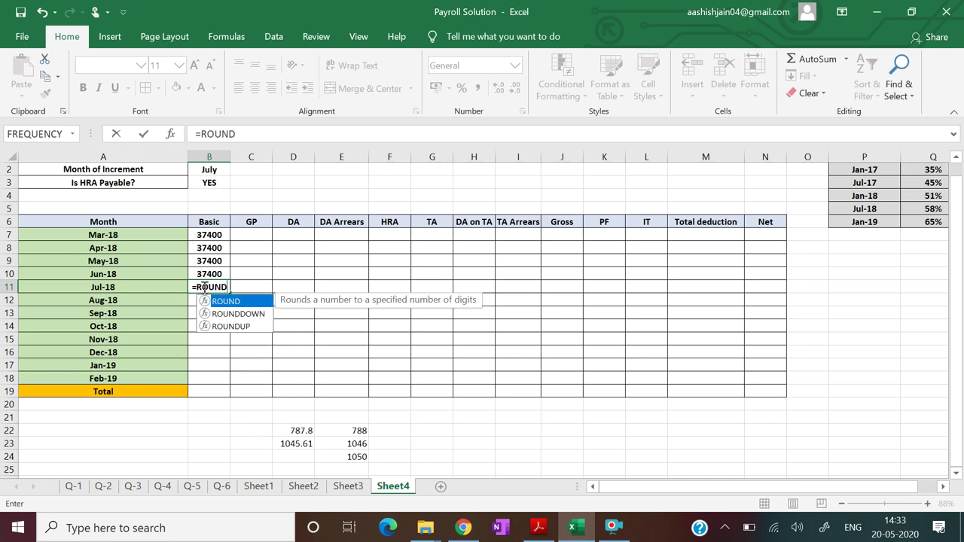
text(UP)
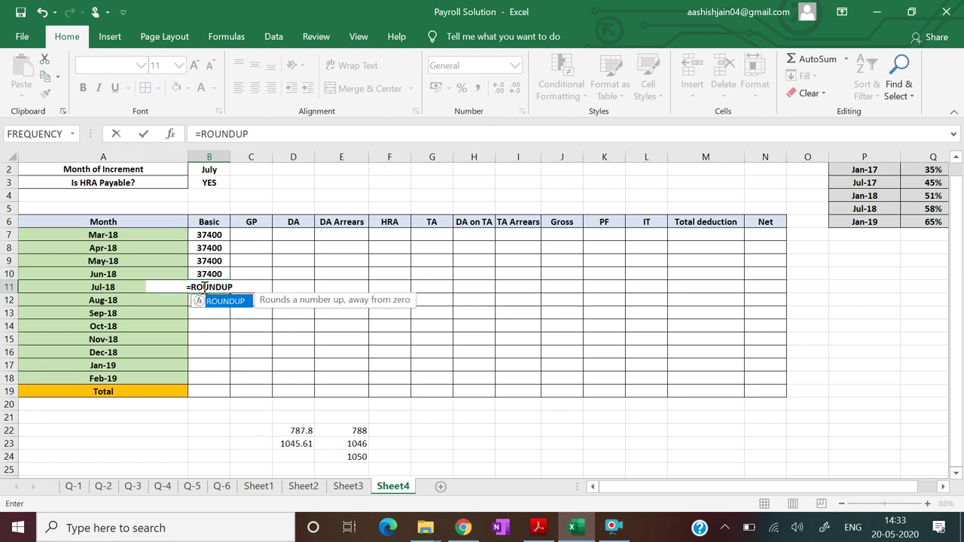
text(()
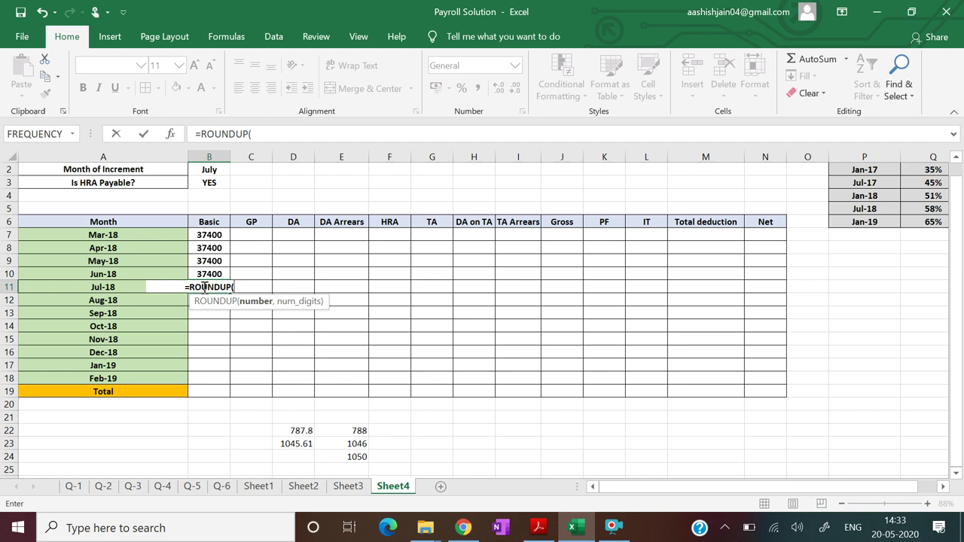
key(BackSpace)
key(BackSpace)
key(BackSpace)
key(BackSpace)
key(BackSpace)
key(BackSpace)
key(BackSpace)
key(BackSpace)
key(BackSpace)
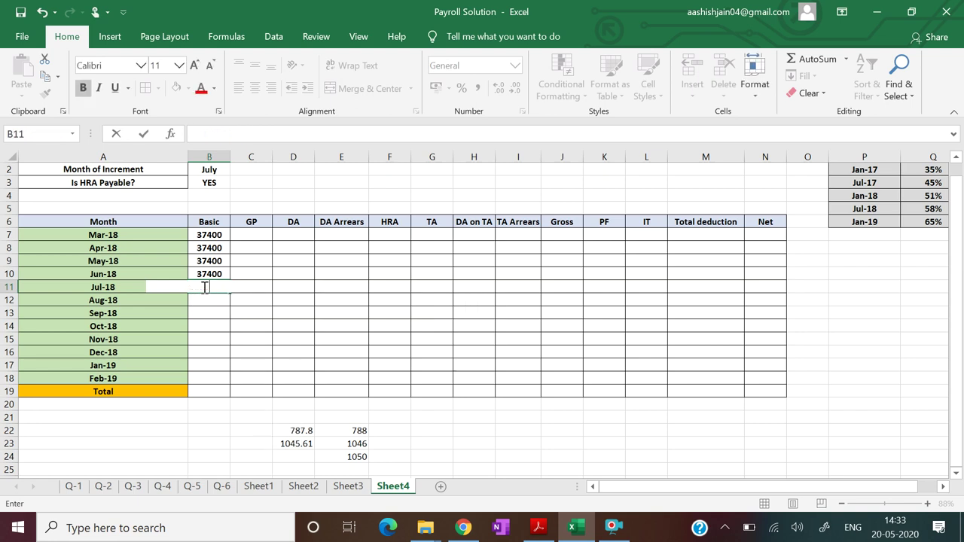
click(338, 271)
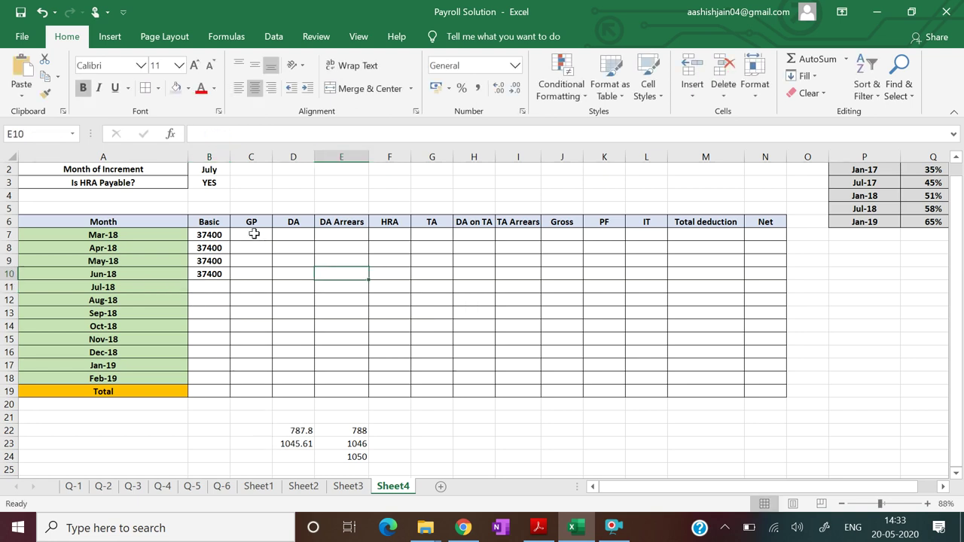
Enter 9000 as the GP for Mar-18, copy it down through Feb-19, and check the Grade Pay rule in the payroll question PDF
click(254, 234)
text(9000)
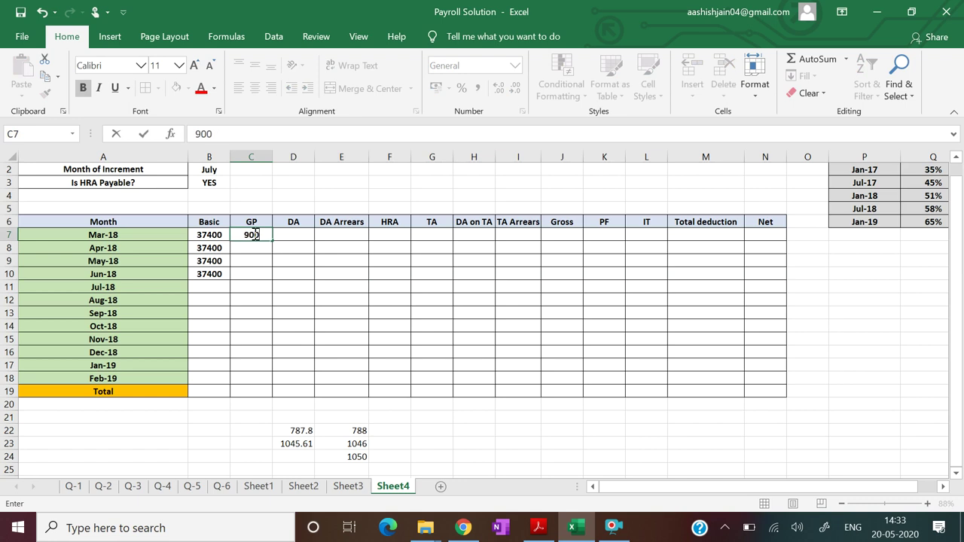
click(255, 235)
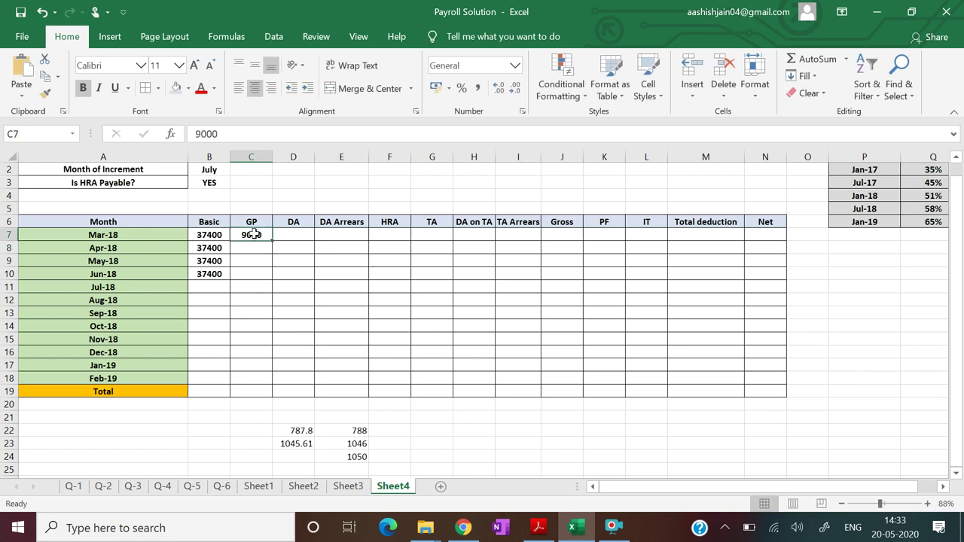
drag(272, 241, 265, 381)
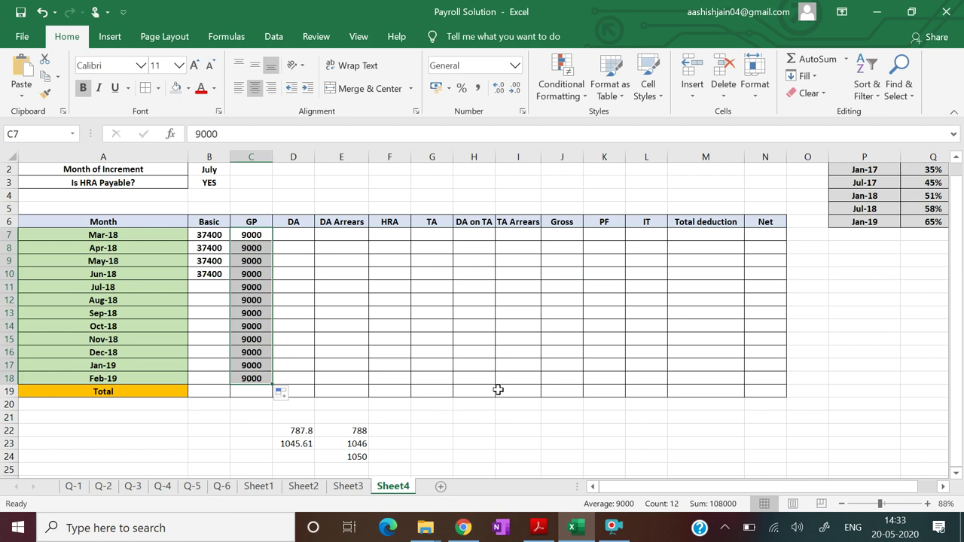
click(537, 527)
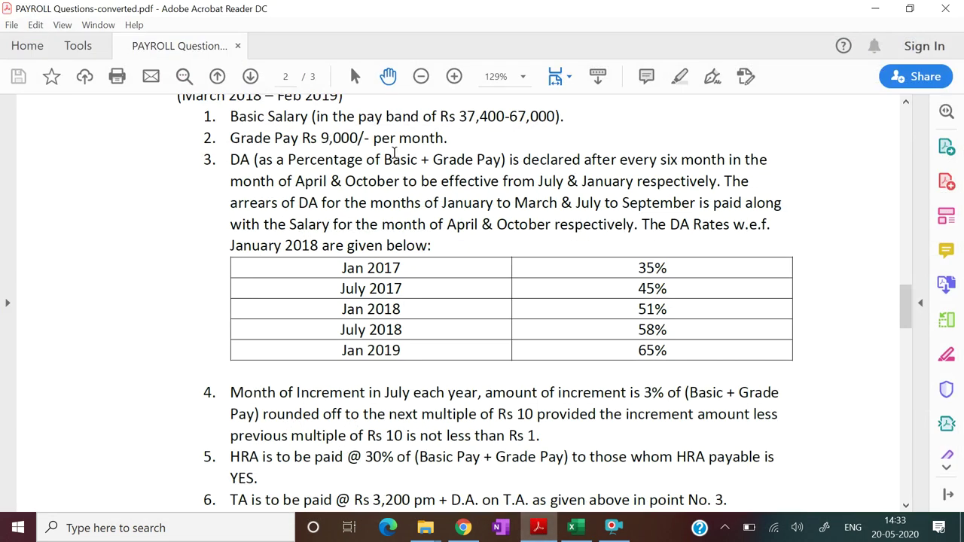
click(542, 535)
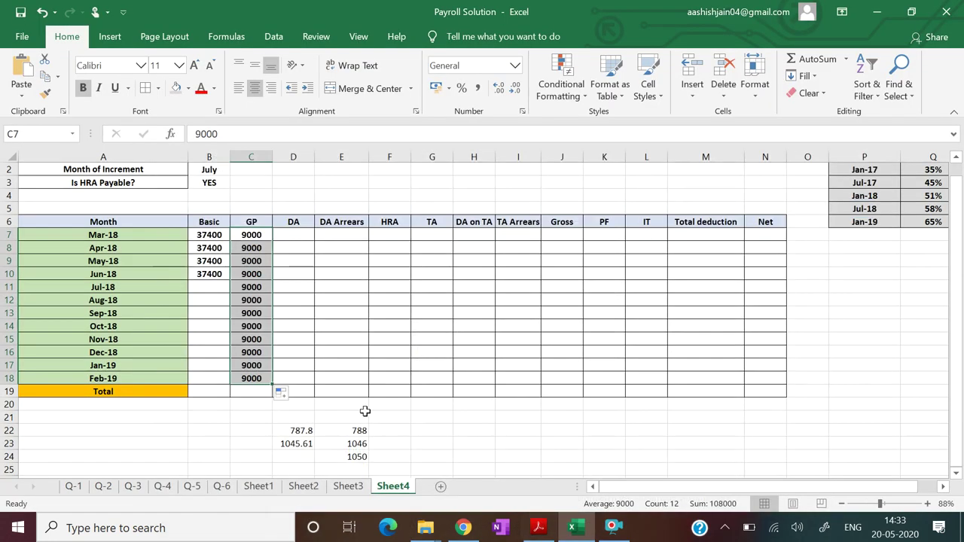
Begin the increment formula in the Jul-18 Basic cell B11 with =ROUNDUP((3%*
click(215, 288)
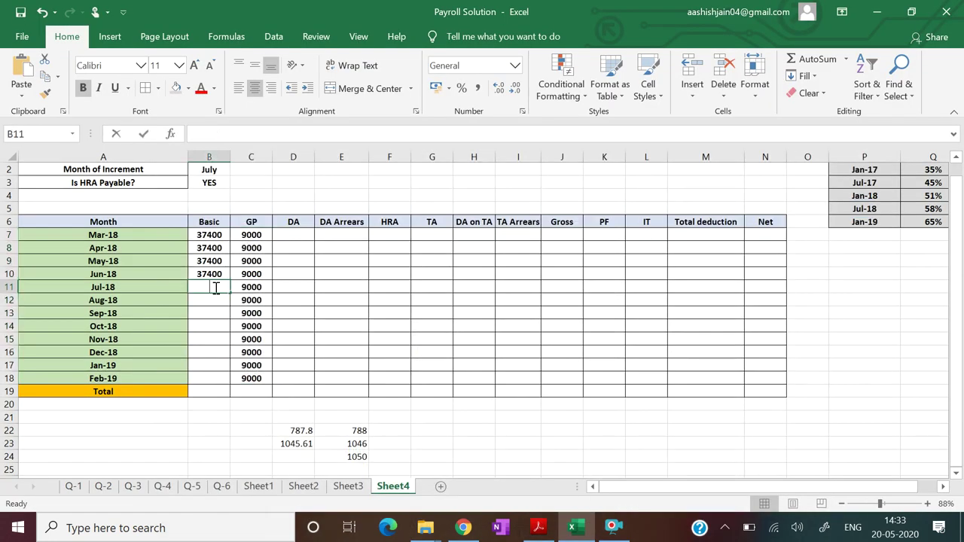
text(=ROUND)
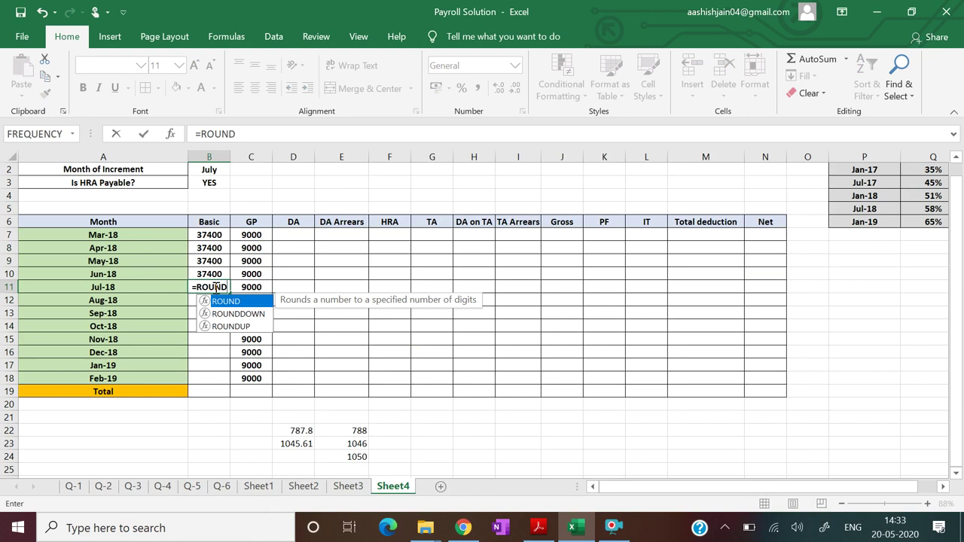
text(UP)
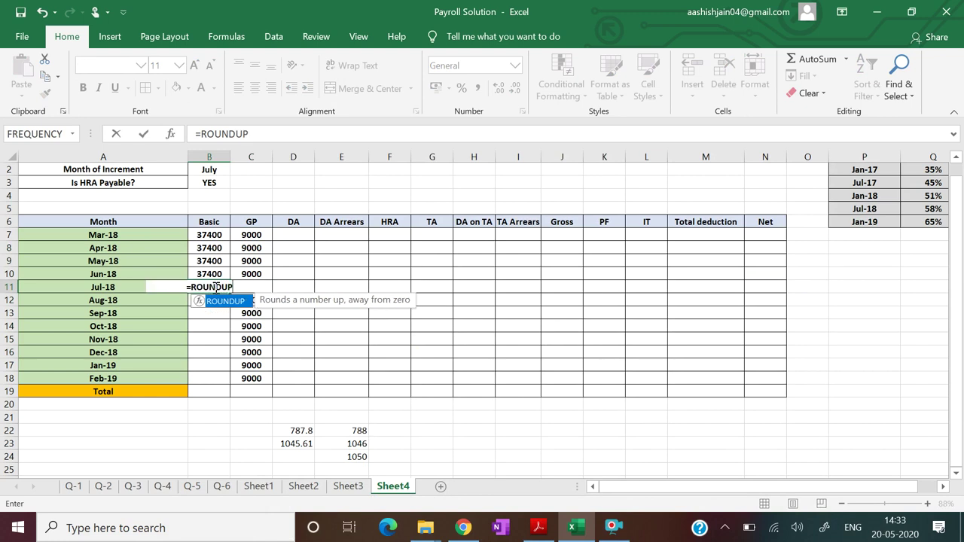
text((()
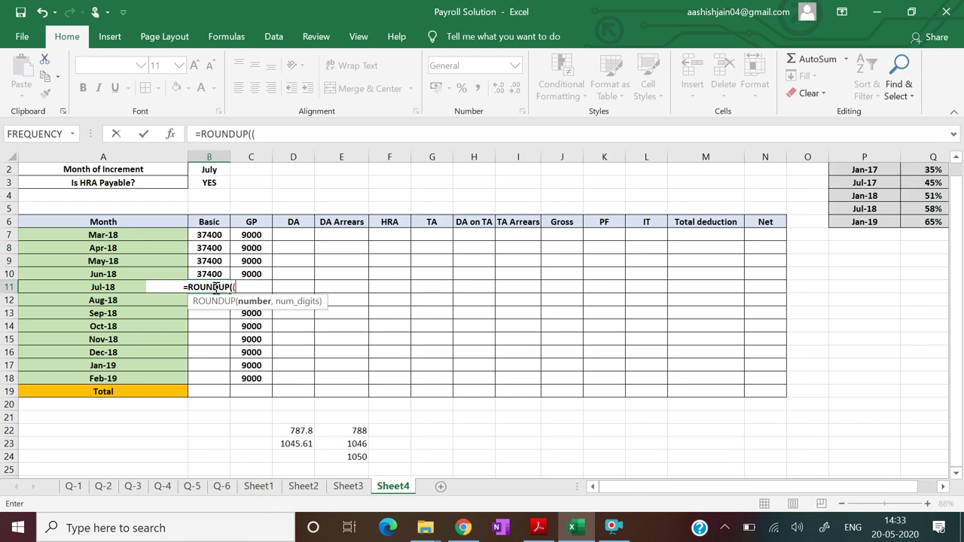
text(3)
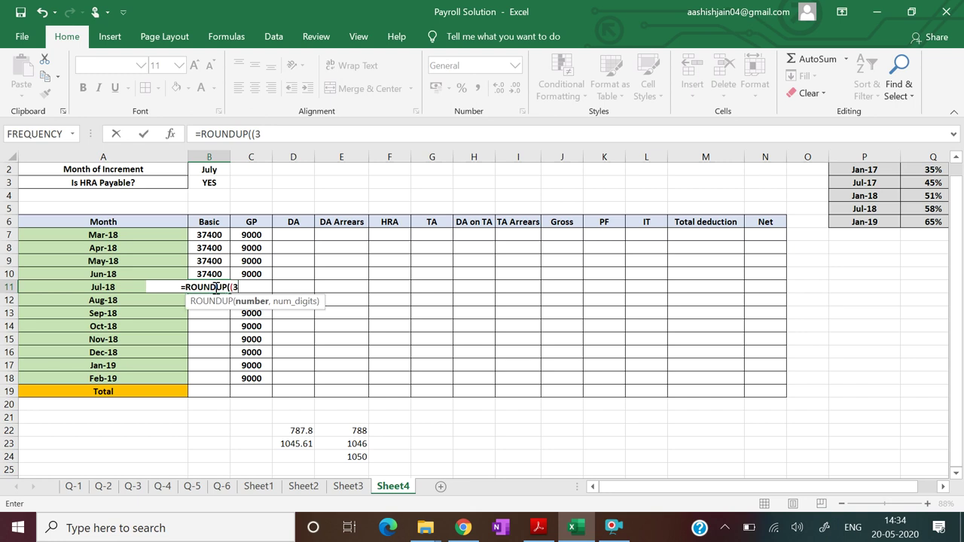
text(%)
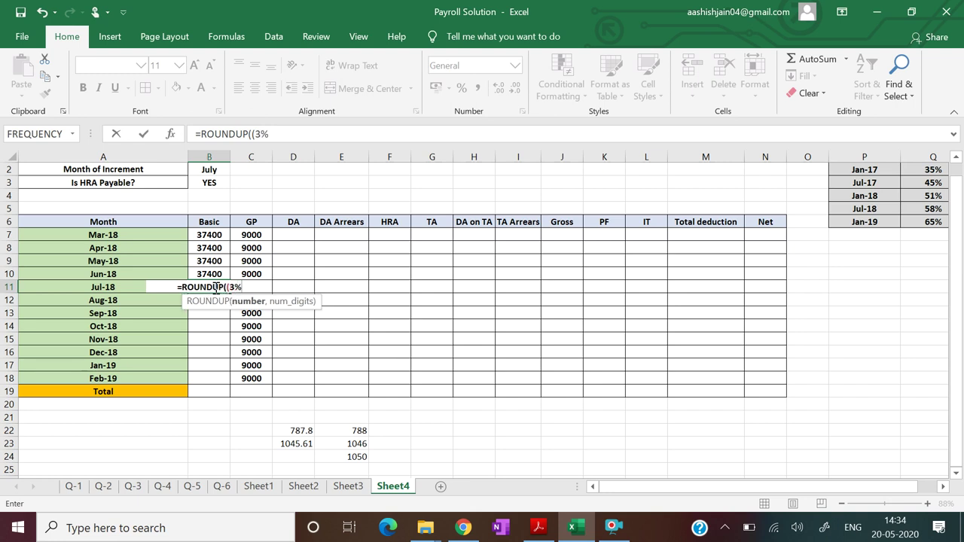
text(*)
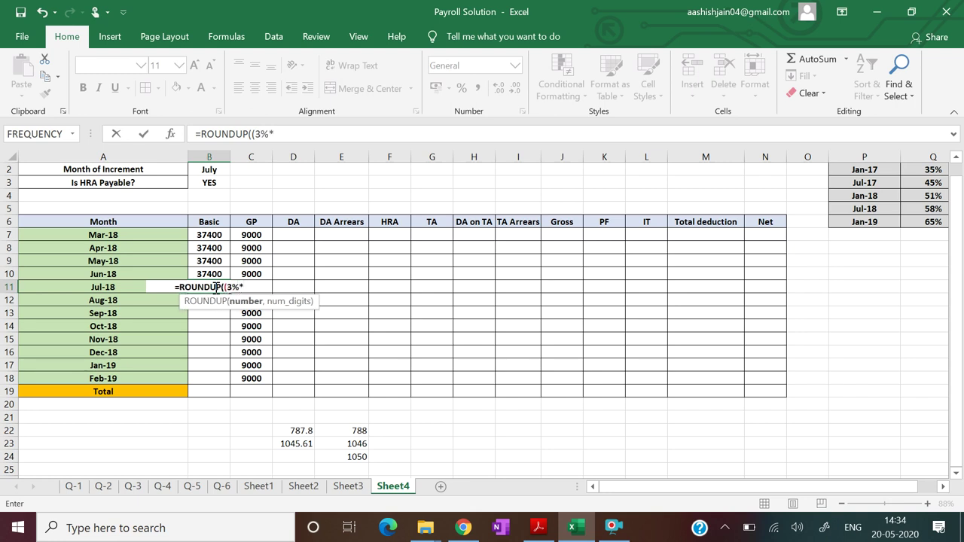
key(Left)
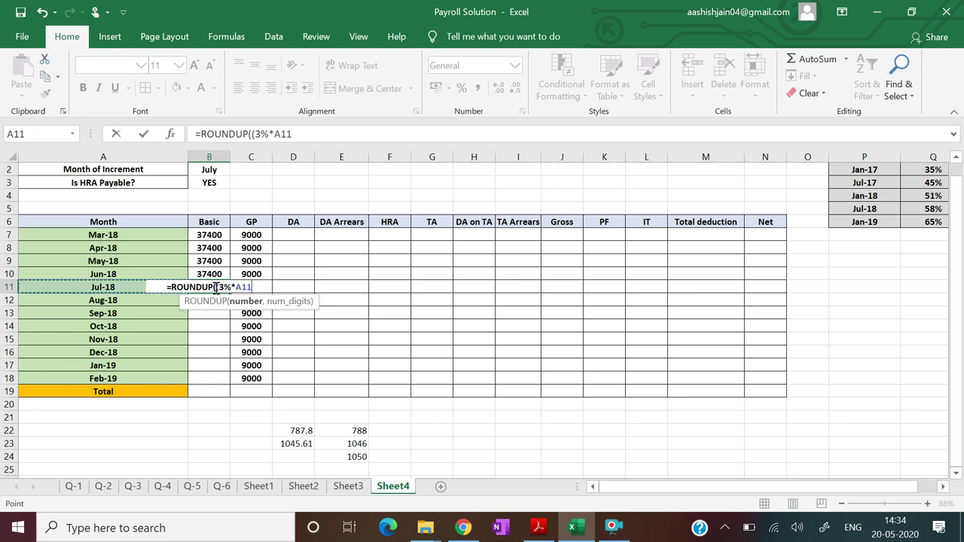
key(Right)
key(Right)
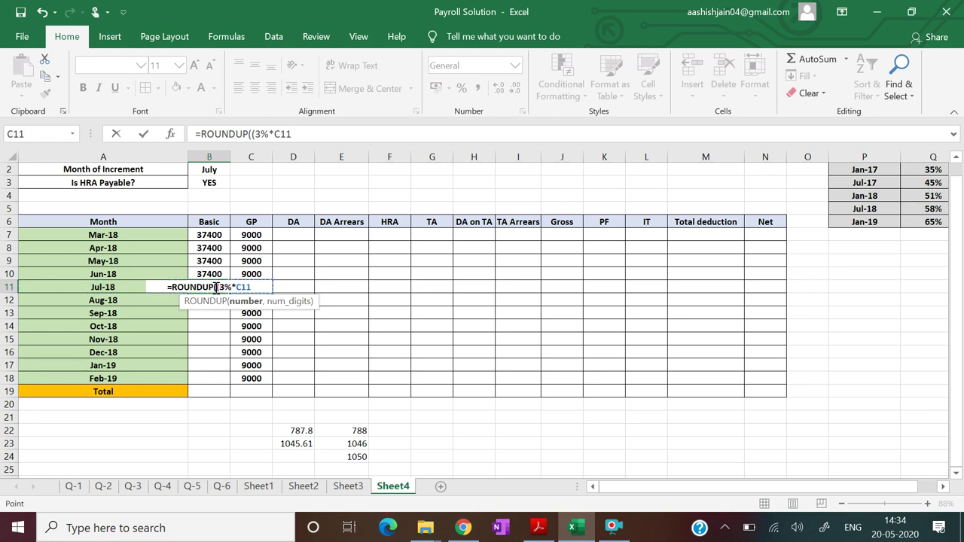
key(Left)
click(258, 287)
key(BackSpace)
key(BackSpace)
key(BackSpace)
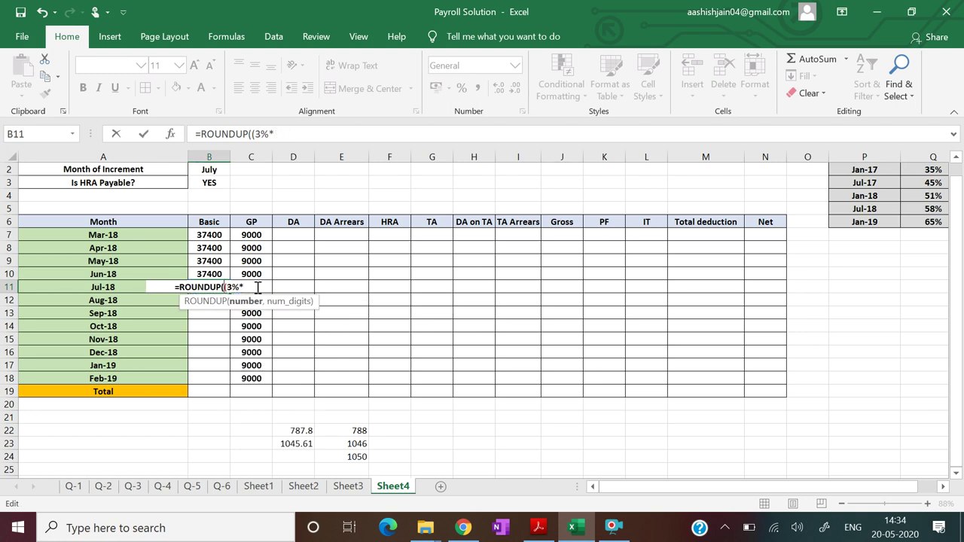
Complete the Jul-18 Basic increment formula in B11 as =ROUNDUP(3%*(B10+C10)+B10,-1)
key(Left)
key(Left)
key(Left)
key(BackSpace)
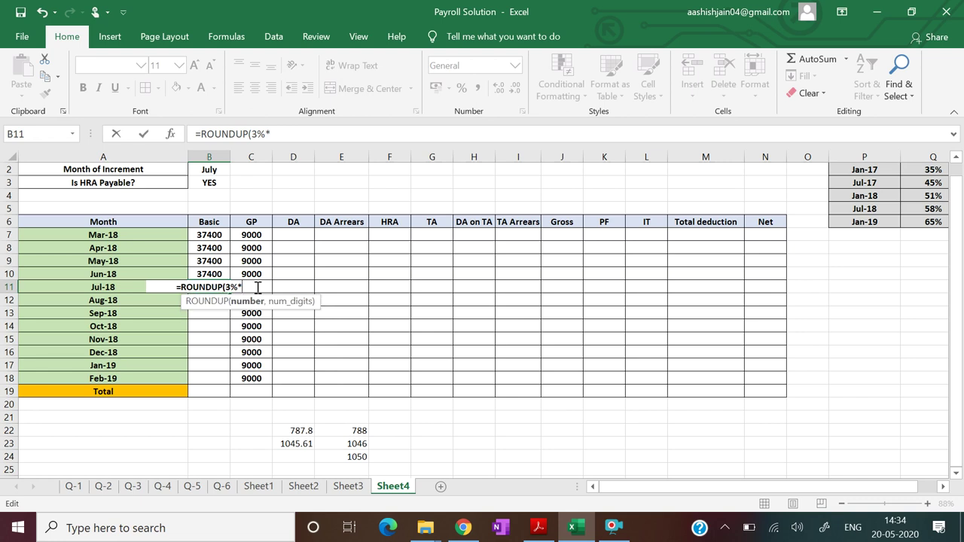
text(()
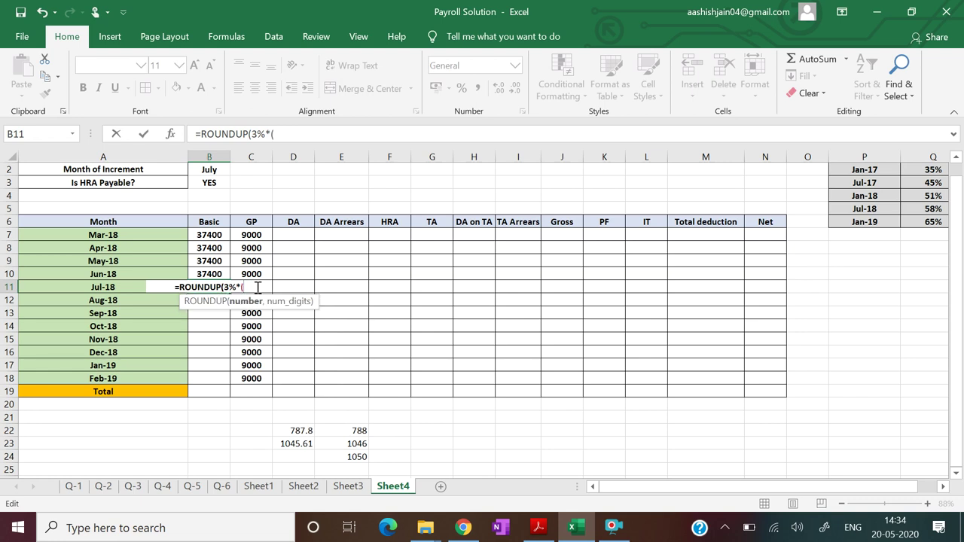
click(217, 276)
text(+)
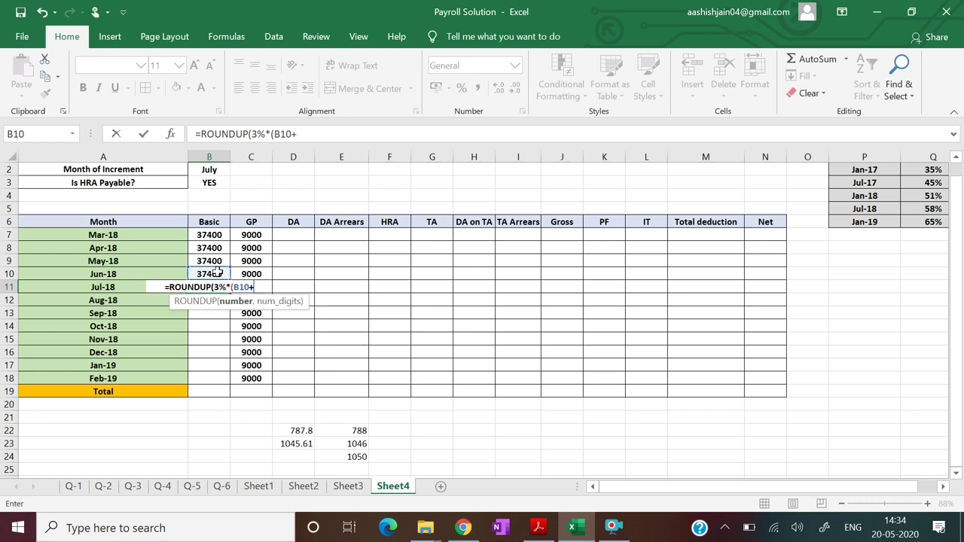
click(256, 272)
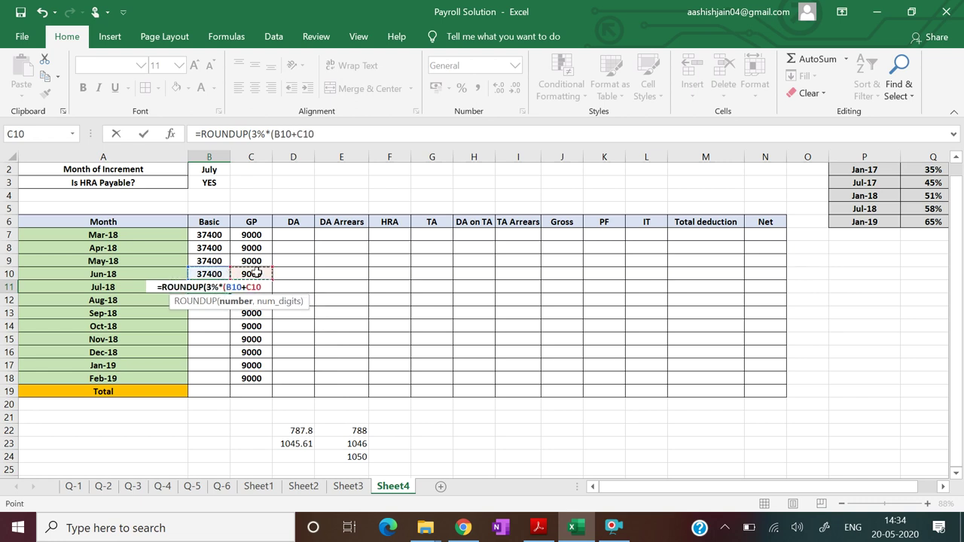
text())
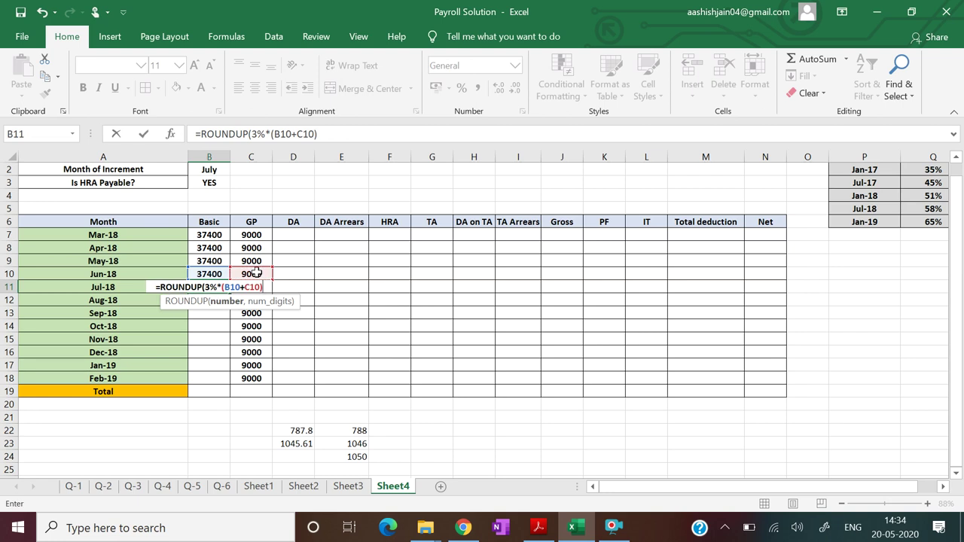
text(+)
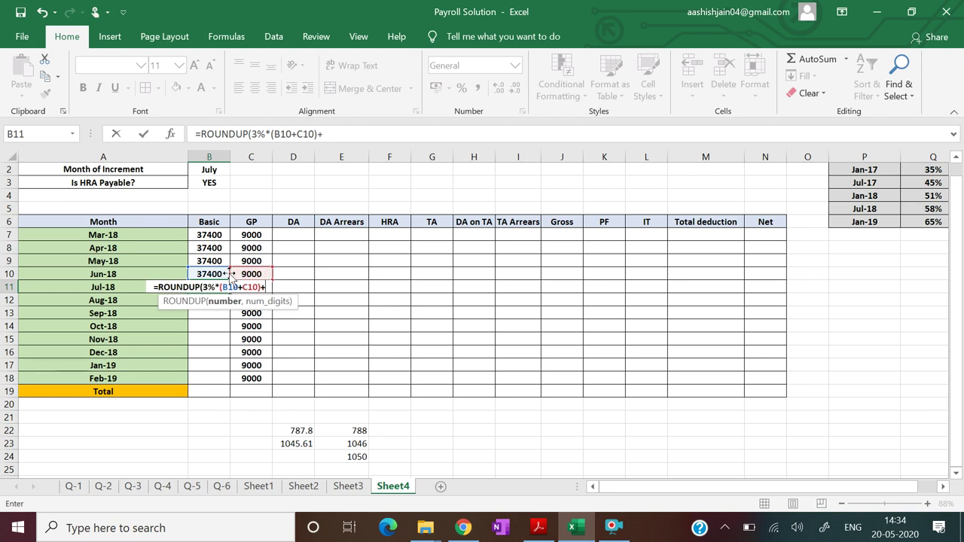
click(214, 274)
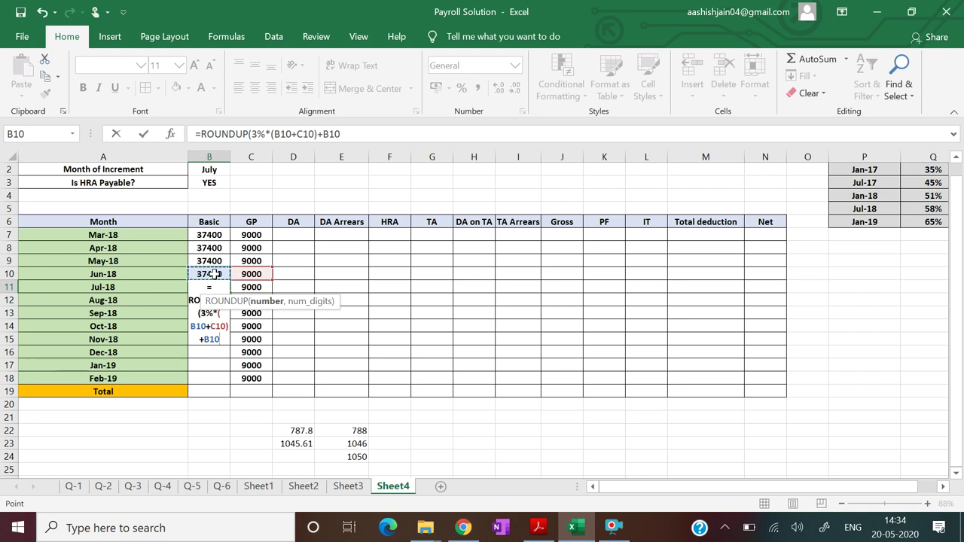
text(,)
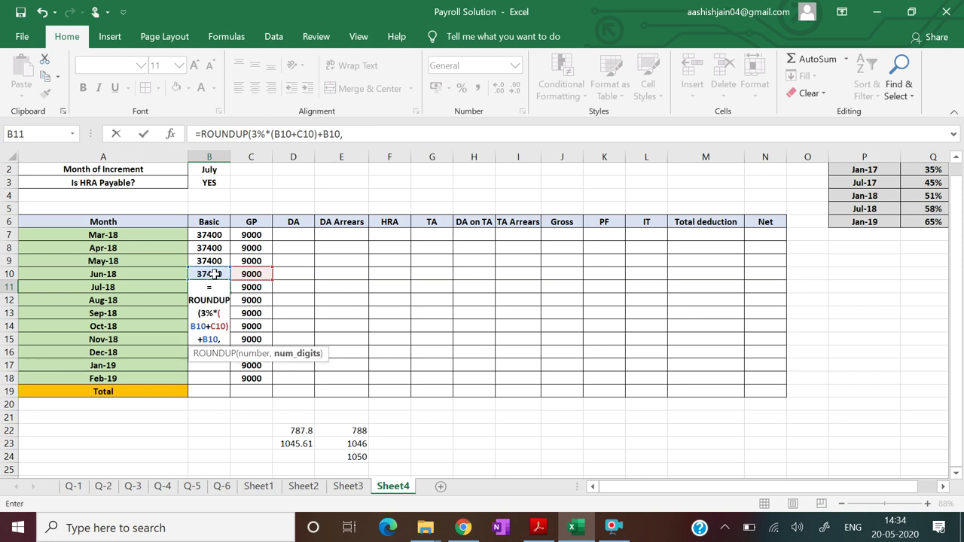
text(-1))
key(Return)
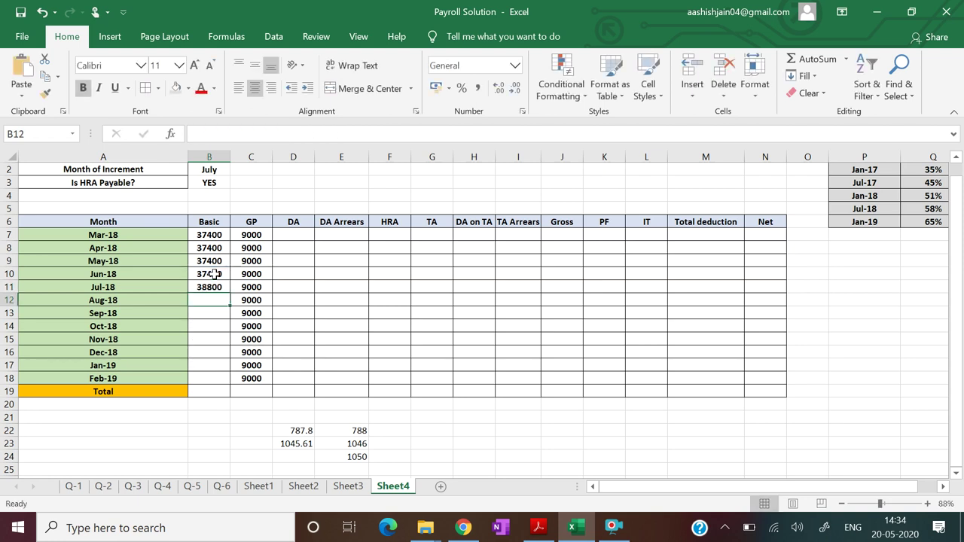
Copy the Jul-18 Basic formula with its relative references down through Feb-19 and inspect the copied formulas
click(205, 289)
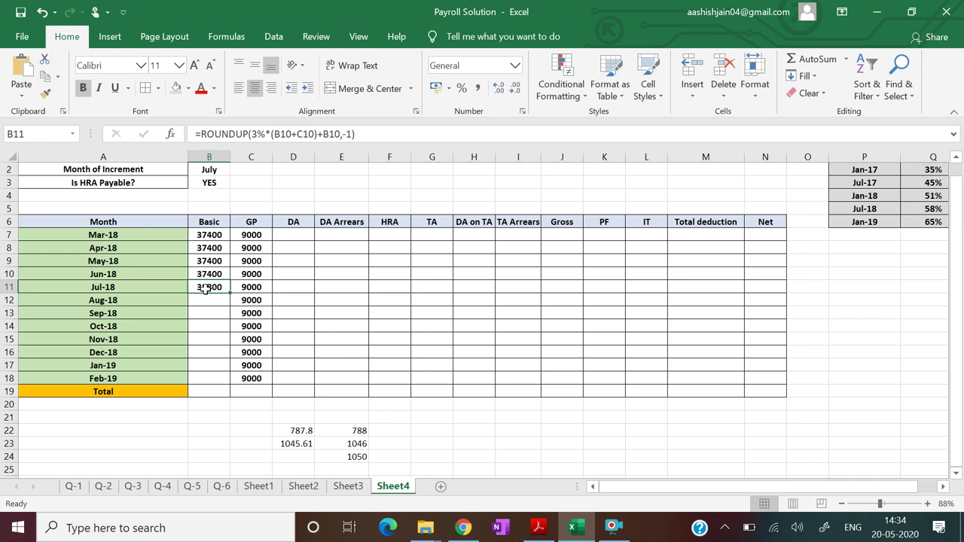
drag(231, 293, 227, 385)
click(399, 422)
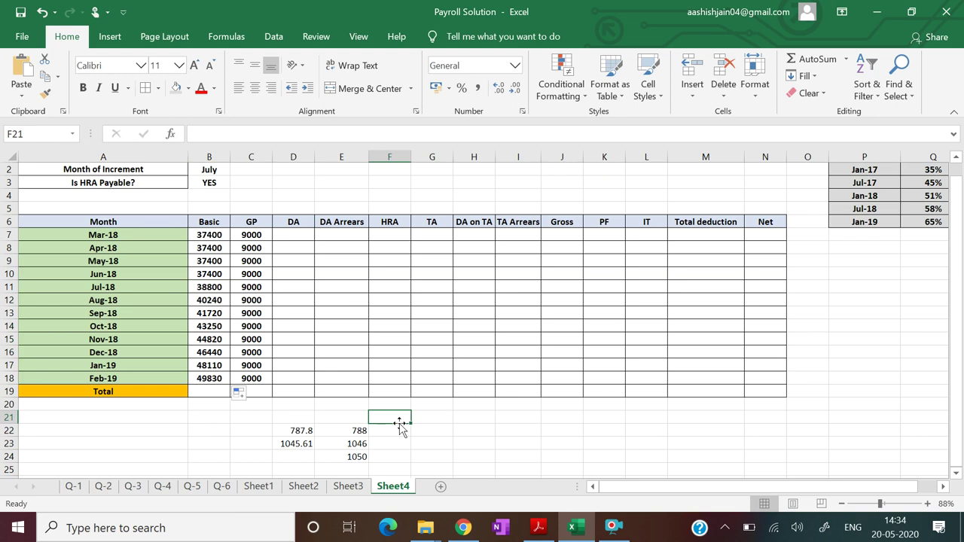
click(218, 299)
drag(218, 300, 219, 312)
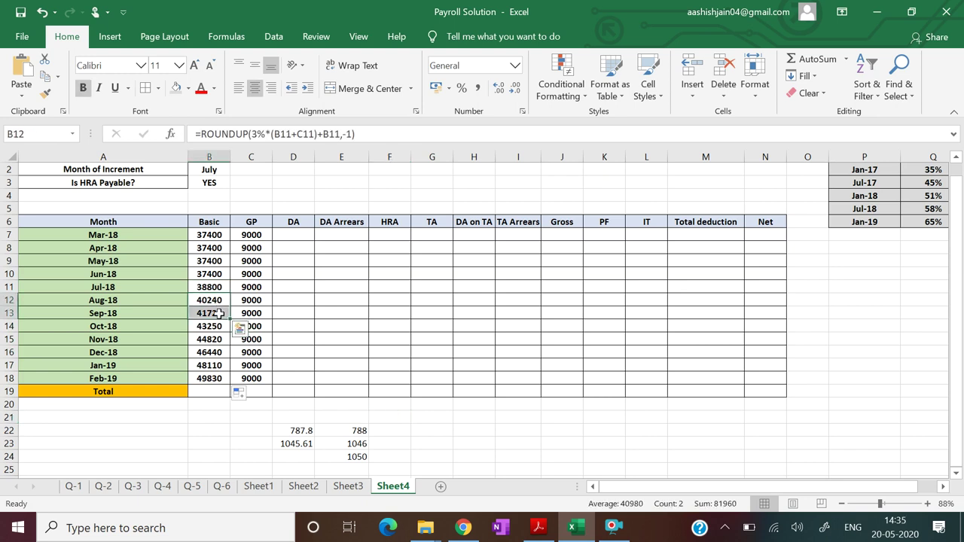
click(216, 287)
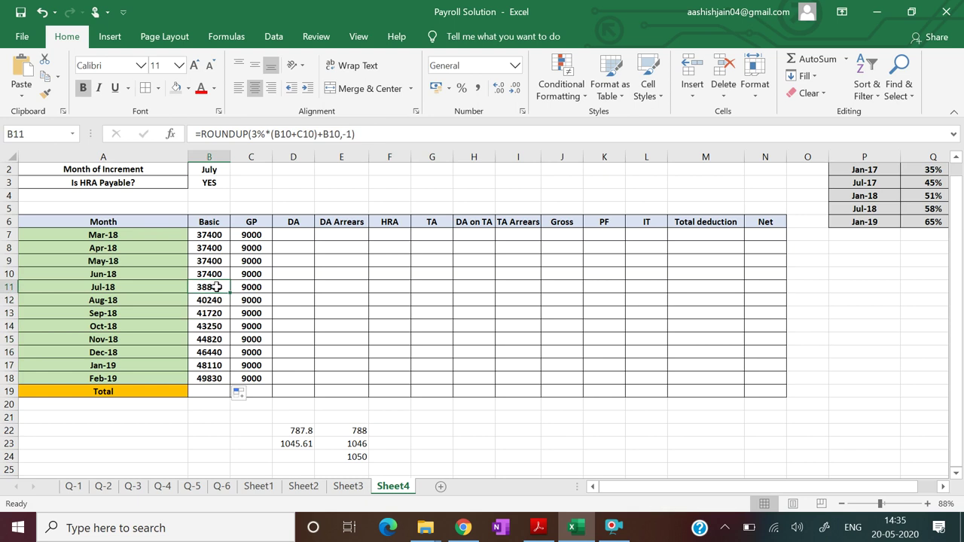
click(216, 299)
Make the cell references in the Jul-18 Basic formula absolute, giving =ROUNDUP(3%*($B$10+$C$10)+$B$10,-1)
click(216, 287)
click(357, 135)
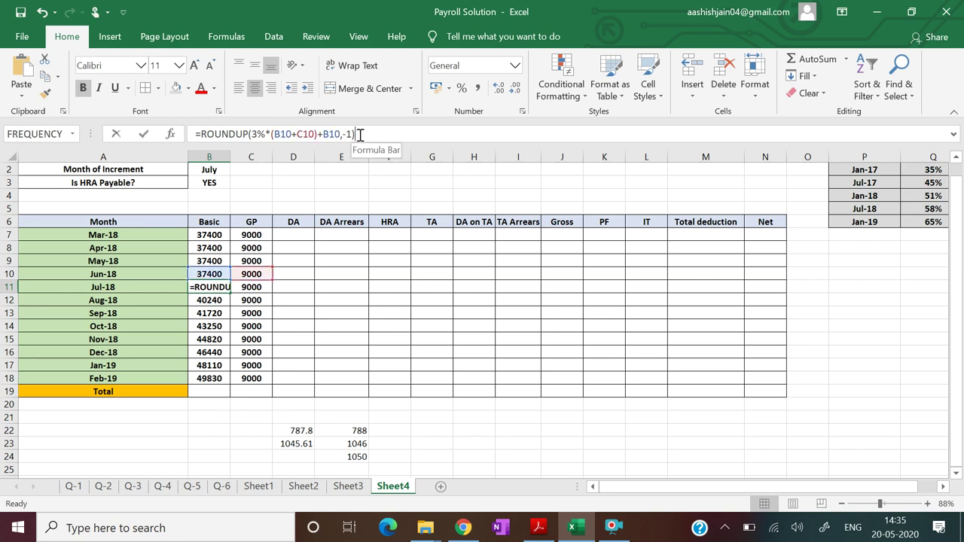
click(274, 133)
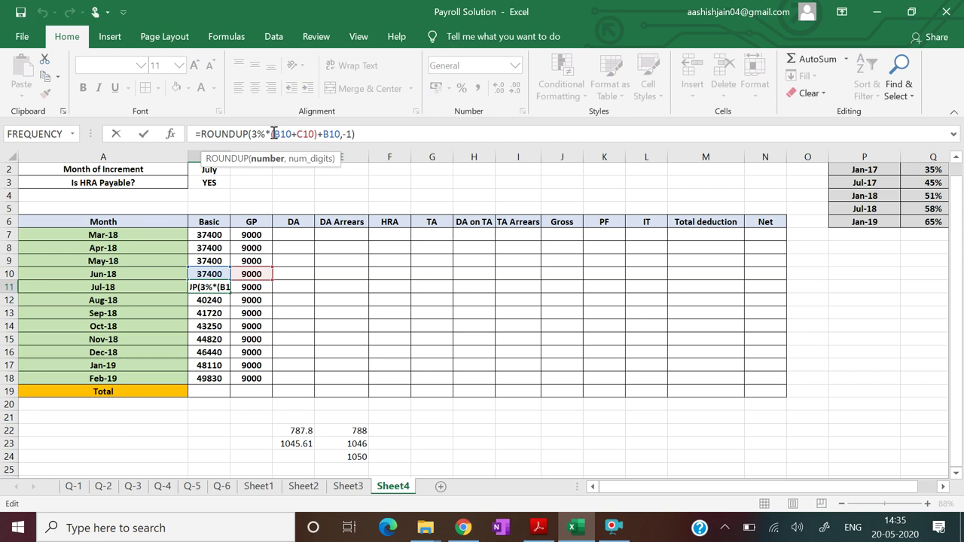
text($)
key(Right)
text($)
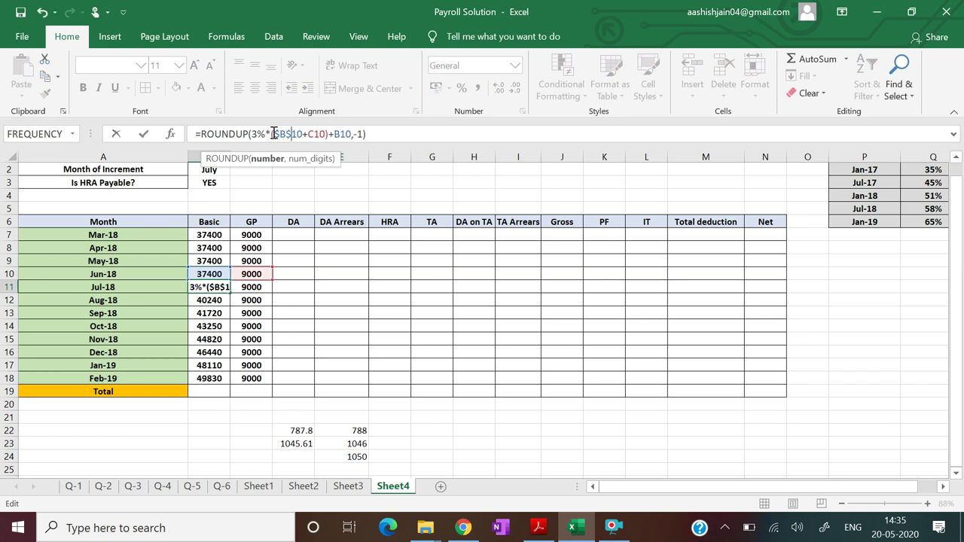
key(Right)
key(Right)
key(Right)
text($)
key(Right)
text($)
key(Right)
key(Right)
key(Right)
key(Right)
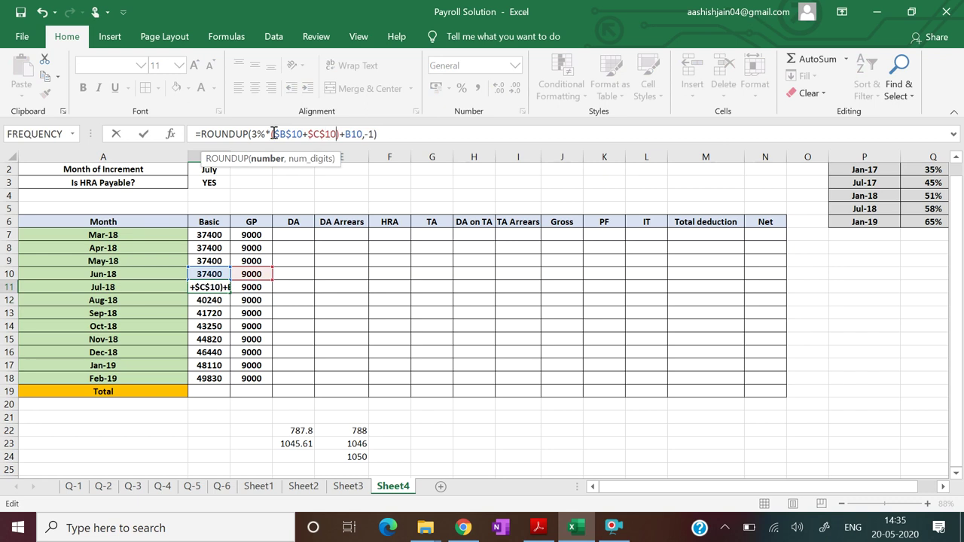
text($)
key(Right)
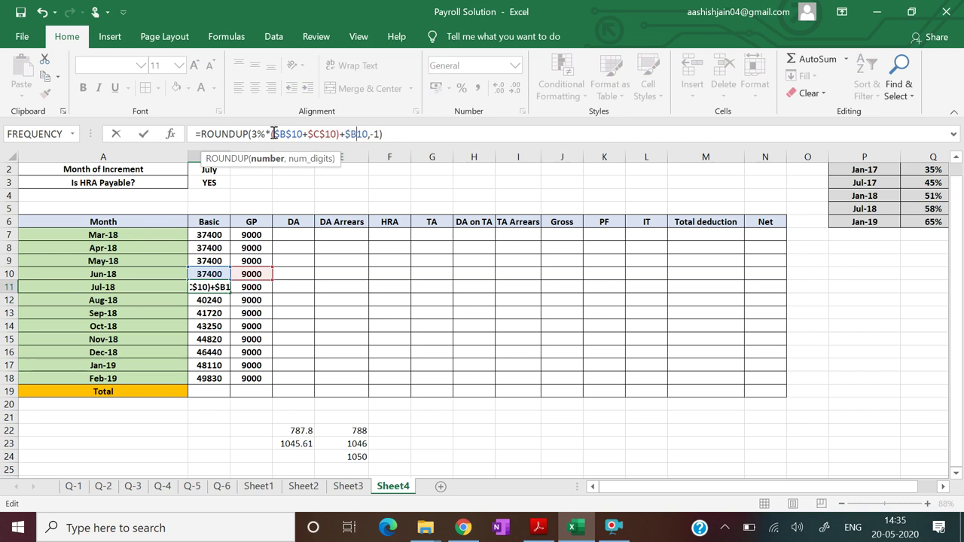
text($)
key(Return)
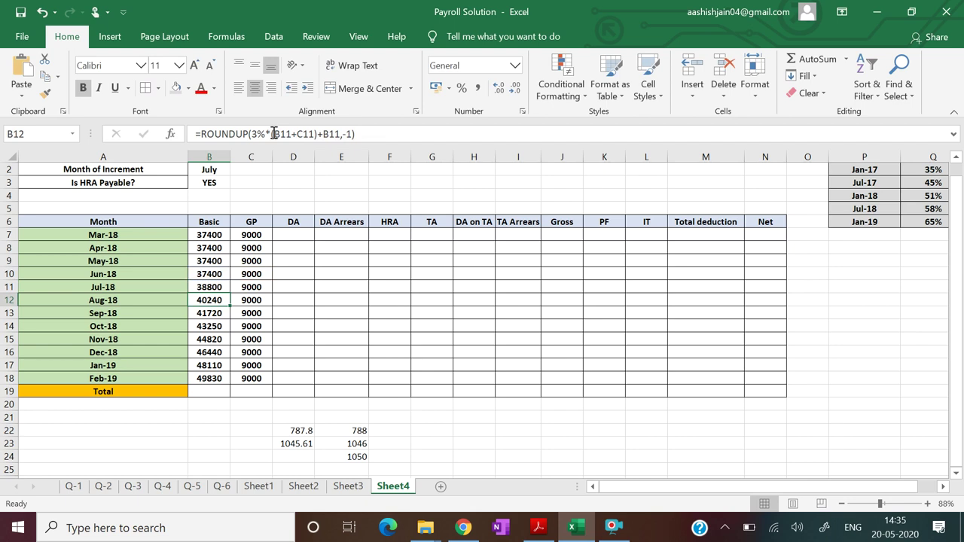
Copy the Jul-18 Basic formula with absolute references down through Feb-19
click(213, 286)
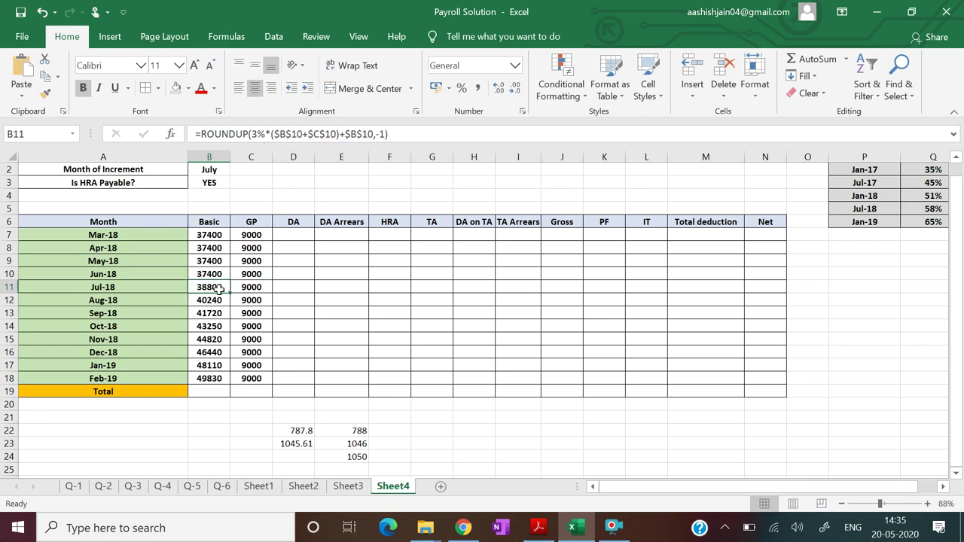
drag(229, 294, 230, 380)
click(430, 424)
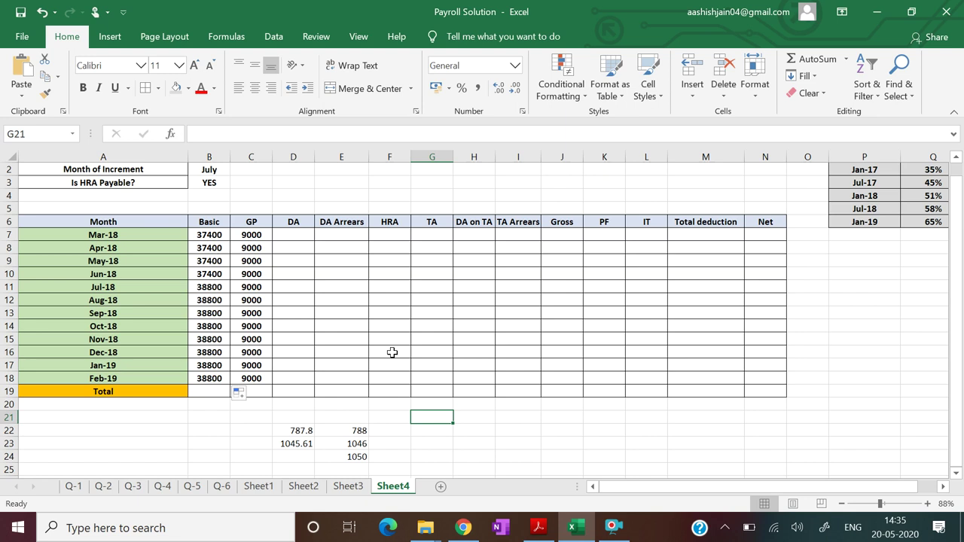
Compare the DA rate table's effective months, rates and declared months with the payroll months to find the rate for Mar-18
click(299, 239)
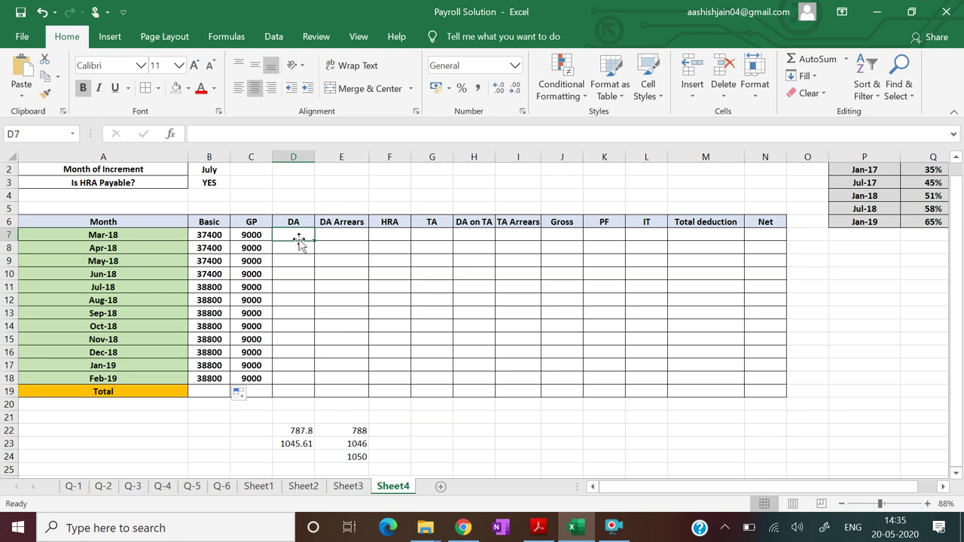
drag(866, 490, 885, 489)
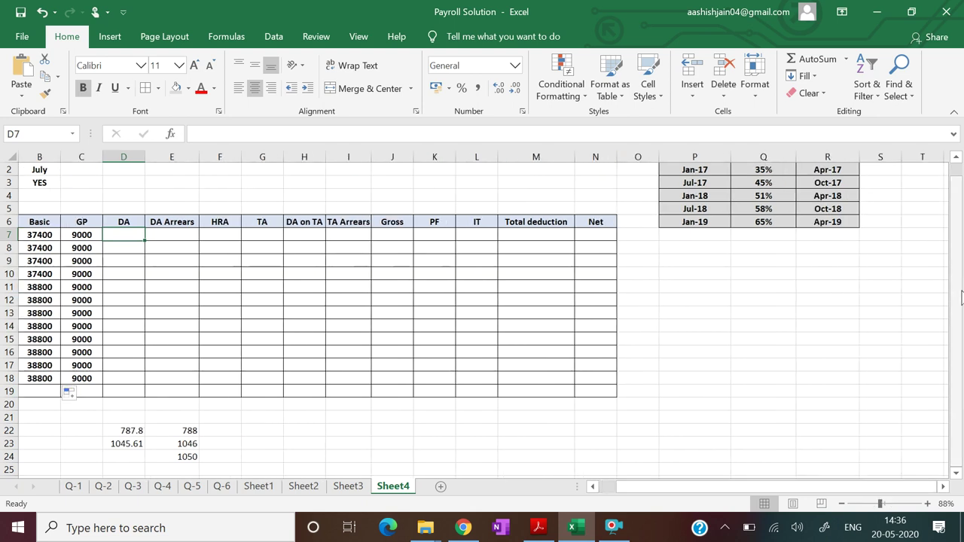
drag(959, 298, 952, 248)
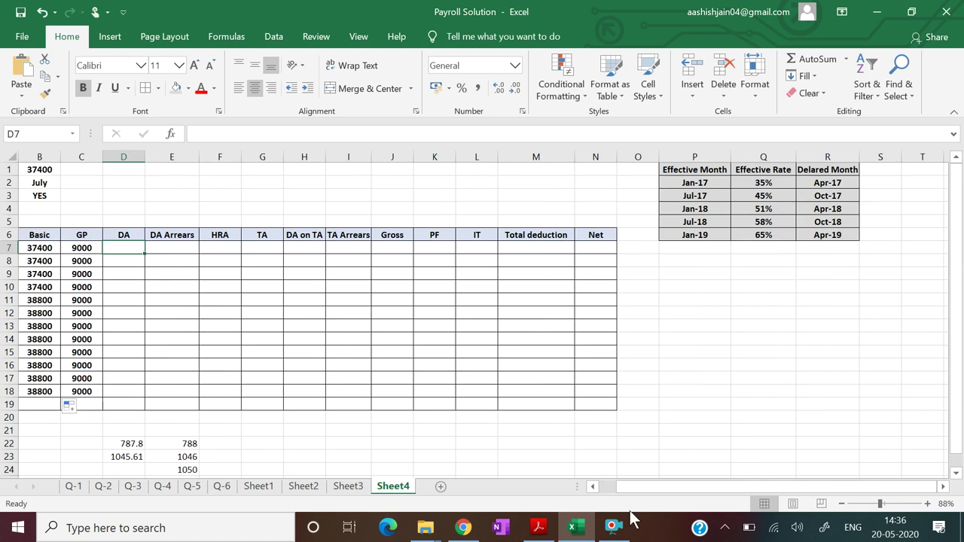
drag(678, 488, 631, 490)
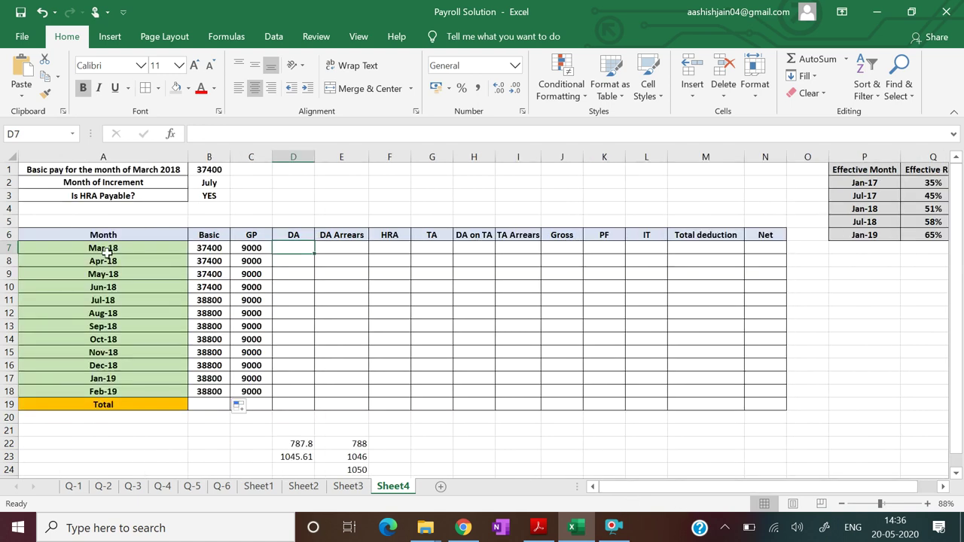
drag(743, 490, 749, 490)
drag(683, 491, 693, 498)
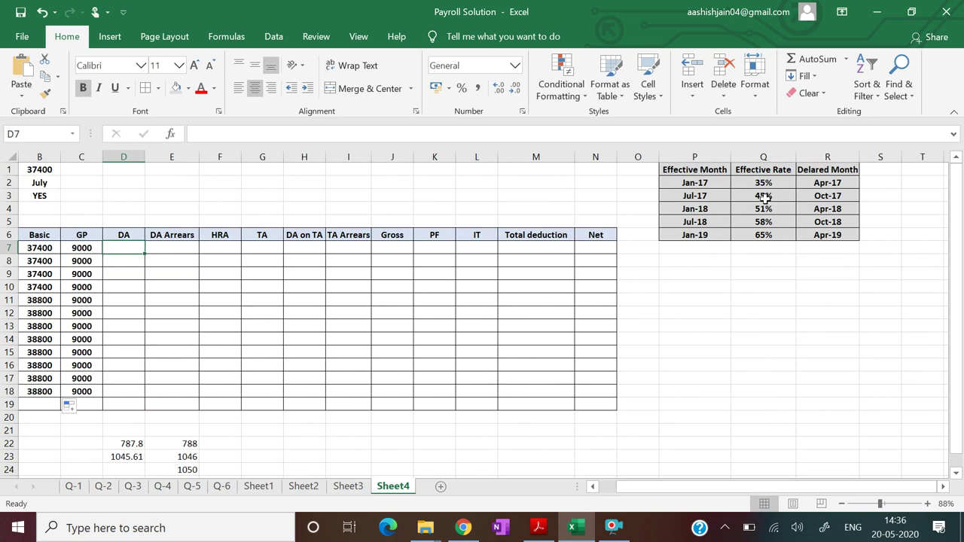
drag(666, 489, 644, 500)
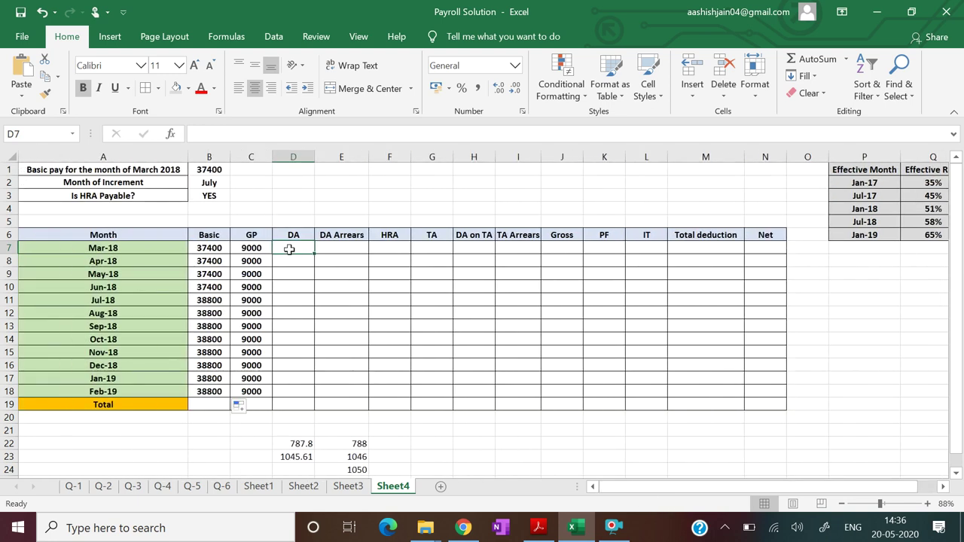
Enter the Mar-18 DA formula as =ROUND((B7+C7)*Q3,0), using the Jul-17 effective rate
text(=)
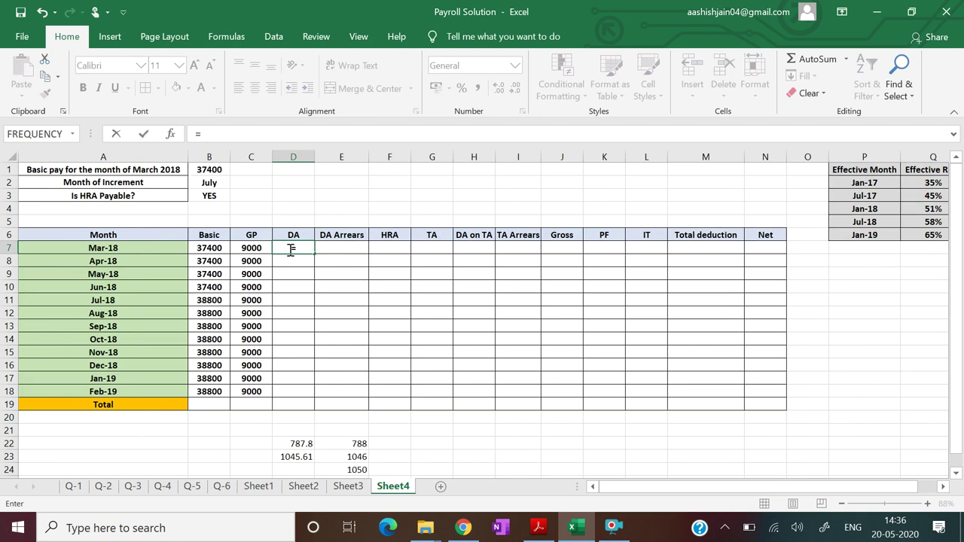
text(ROUND)
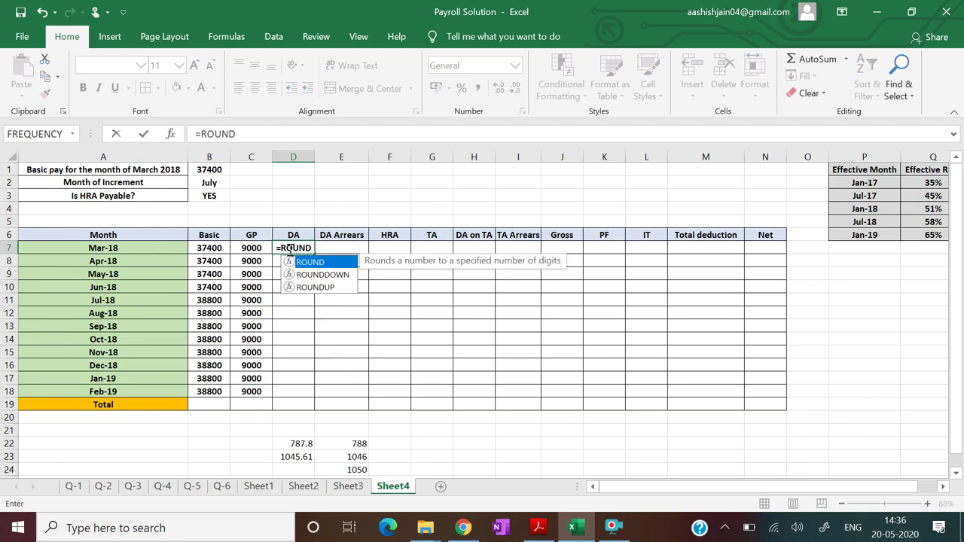
text((()
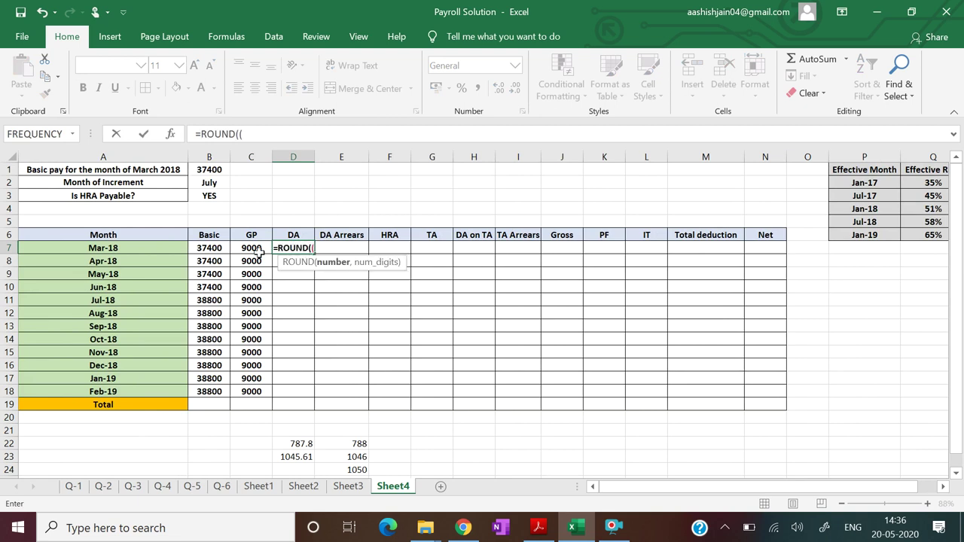
click(210, 248)
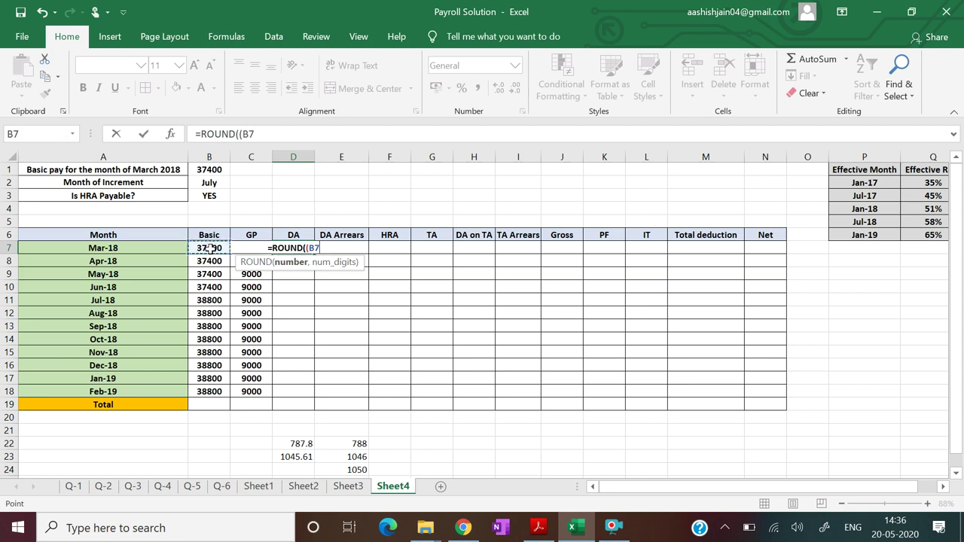
text(+)
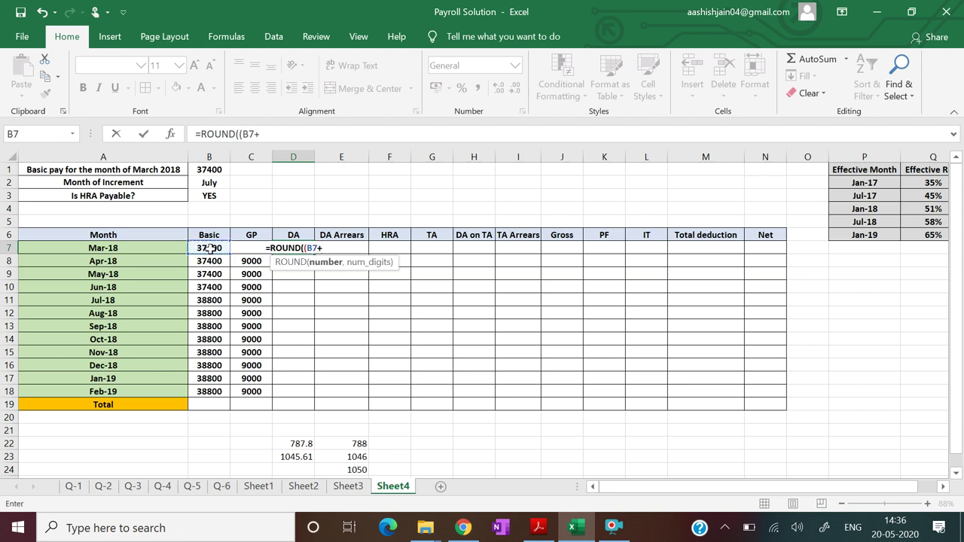
text(C)
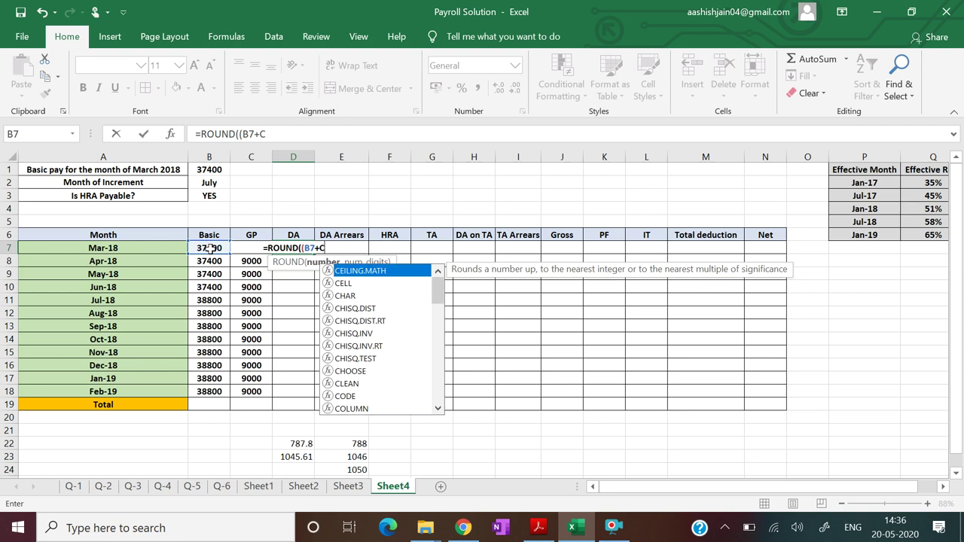
text(7)
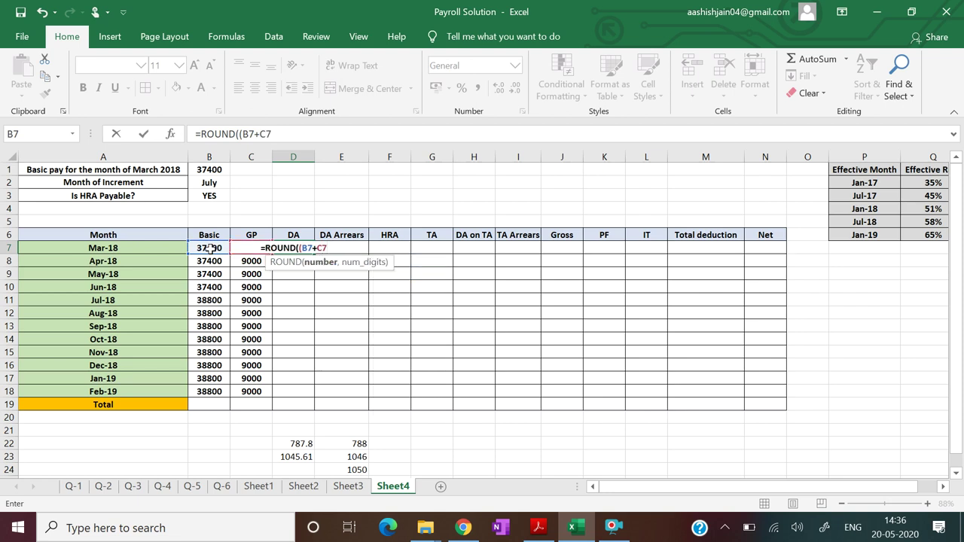
text())
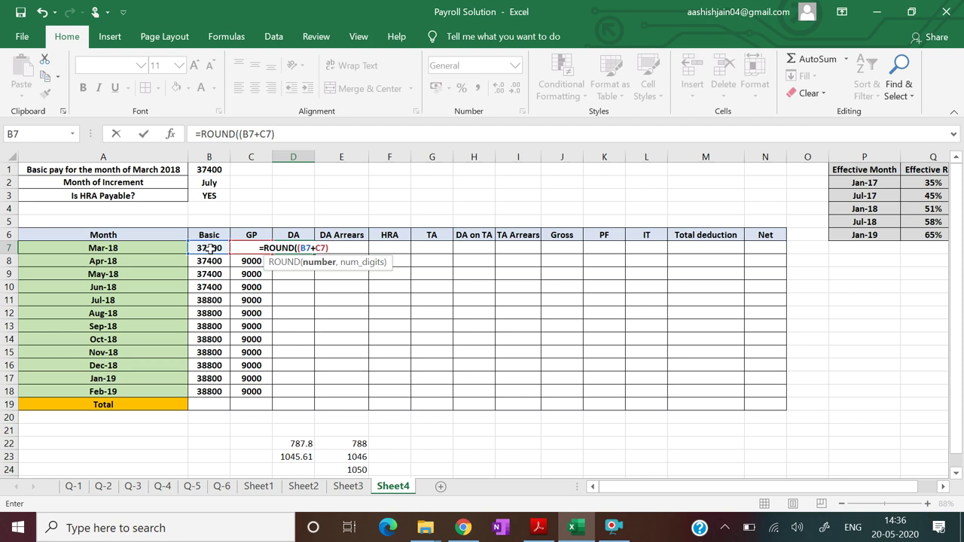
text(*)
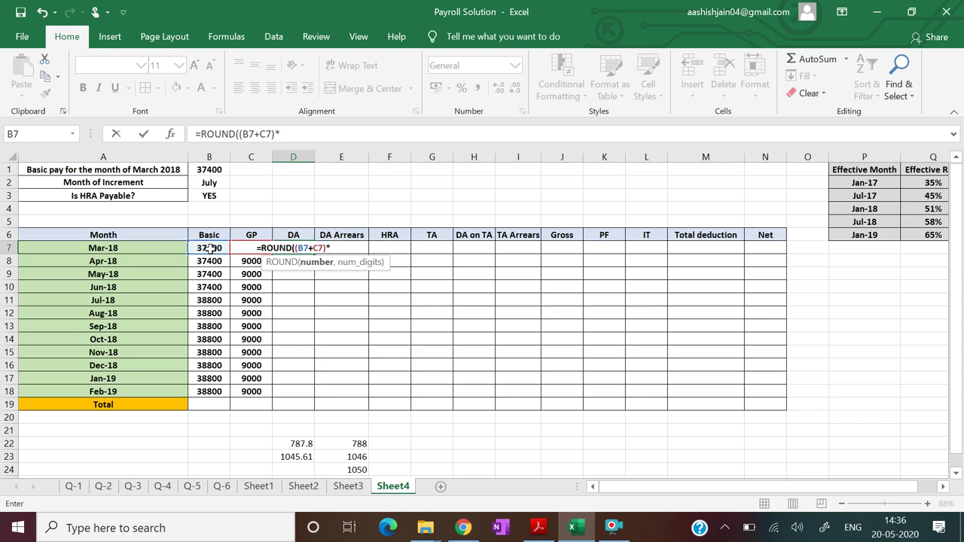
click(914, 194)
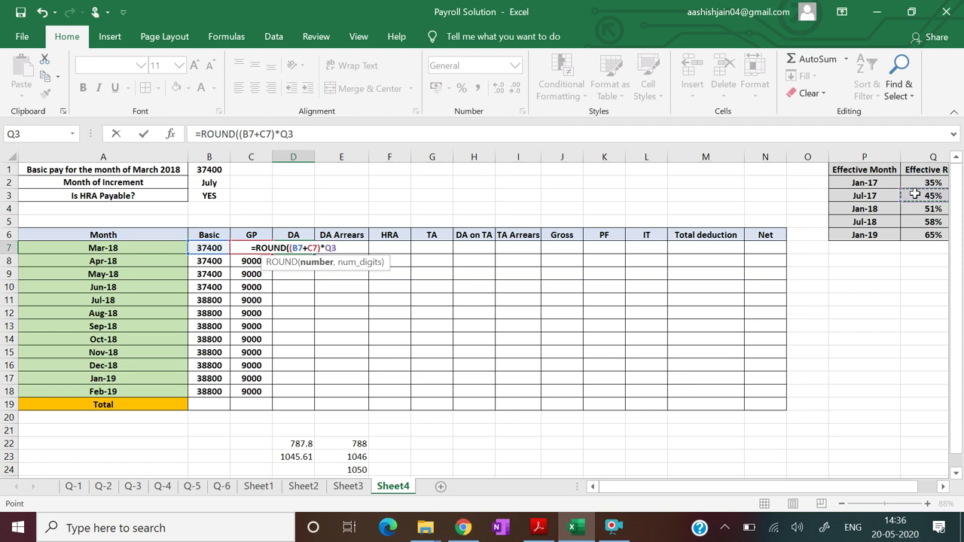
text(,0)
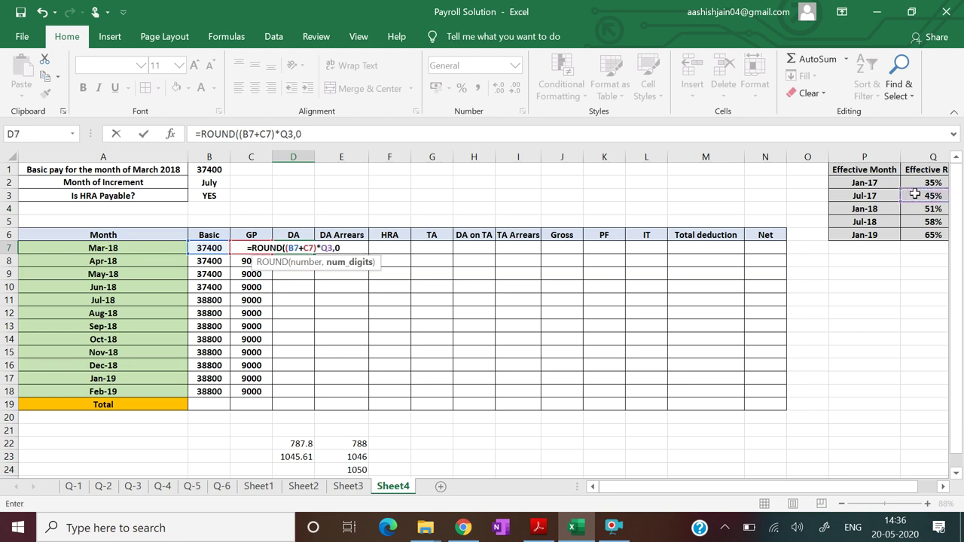
text())
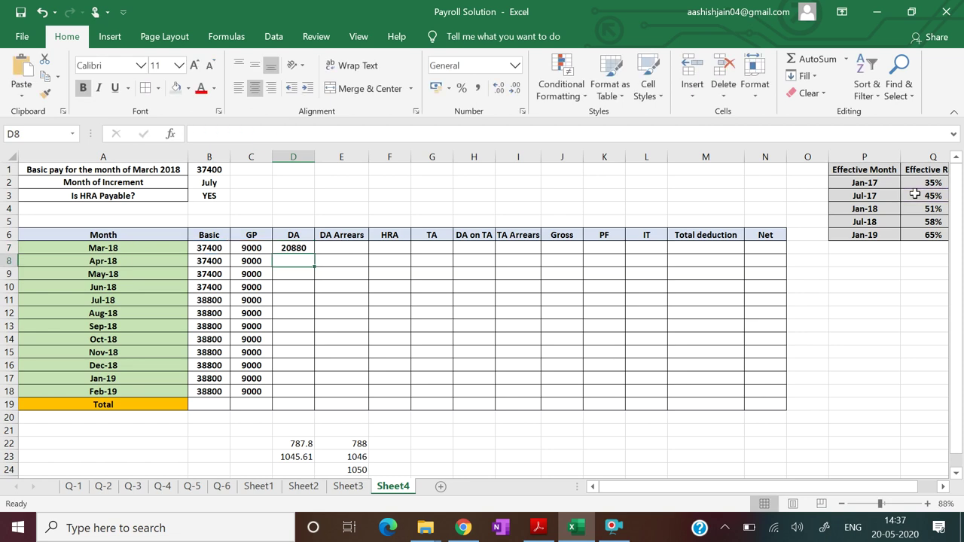
click(301, 248)
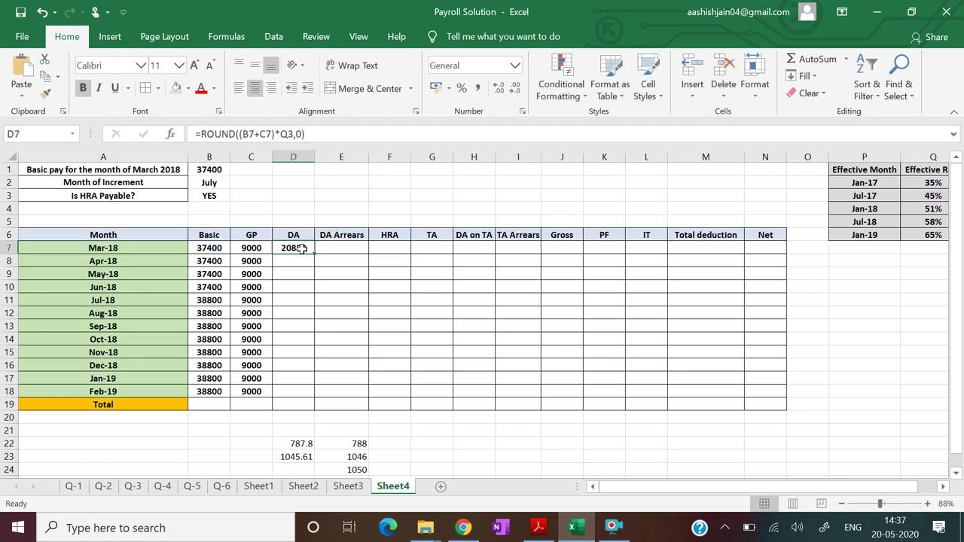
Check the declared months in the DA rate table and enter the Apr-18 DA as =ROUND((B8+C8)*Q4,0)
click(302, 260)
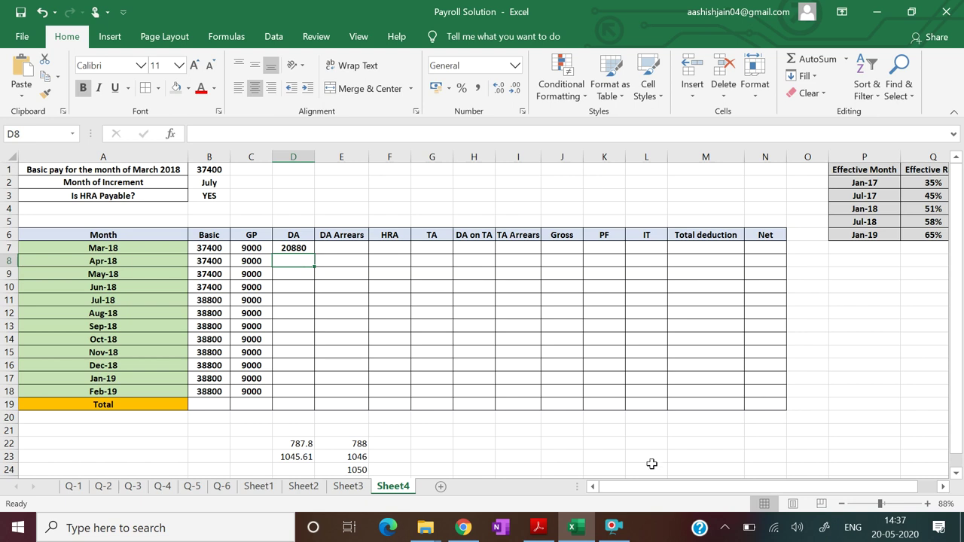
drag(656, 487, 674, 485)
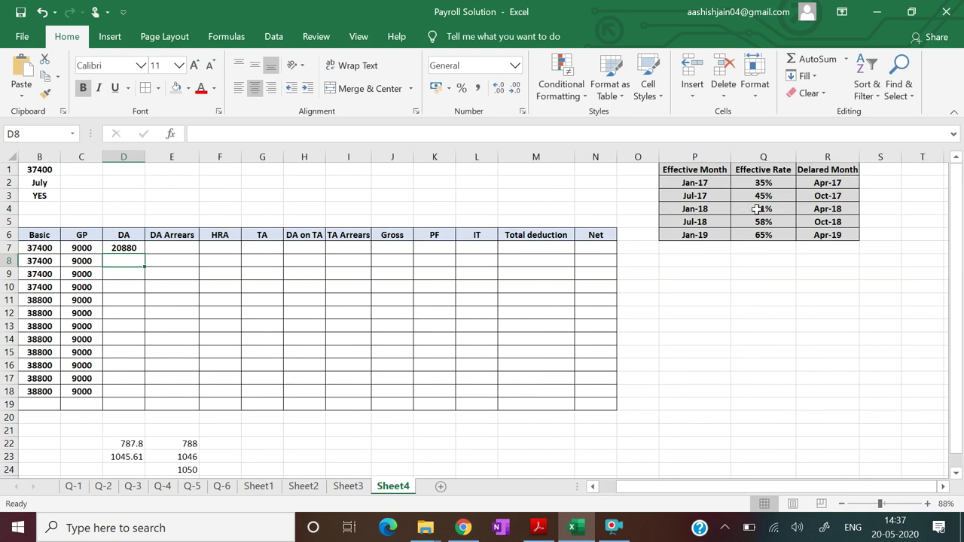
drag(663, 487, 644, 487)
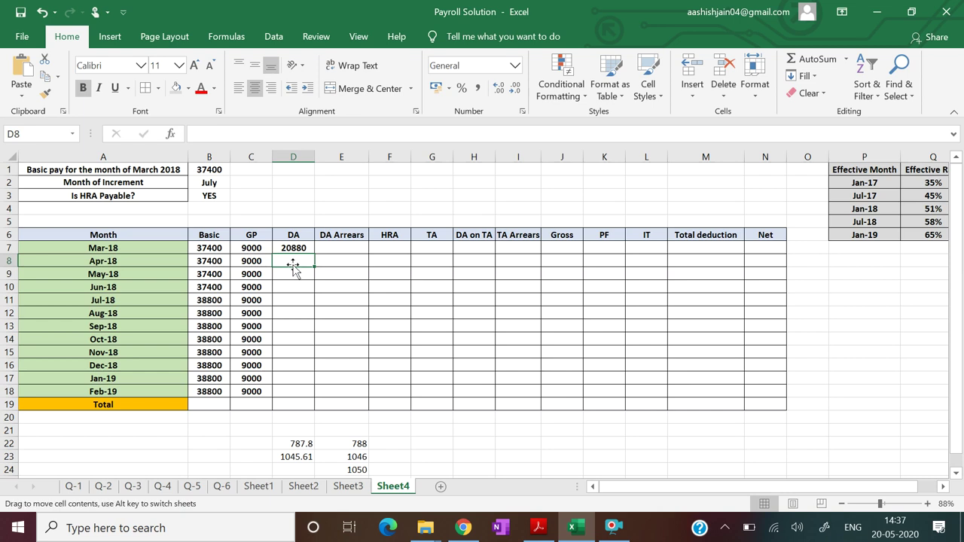
text(=RO)
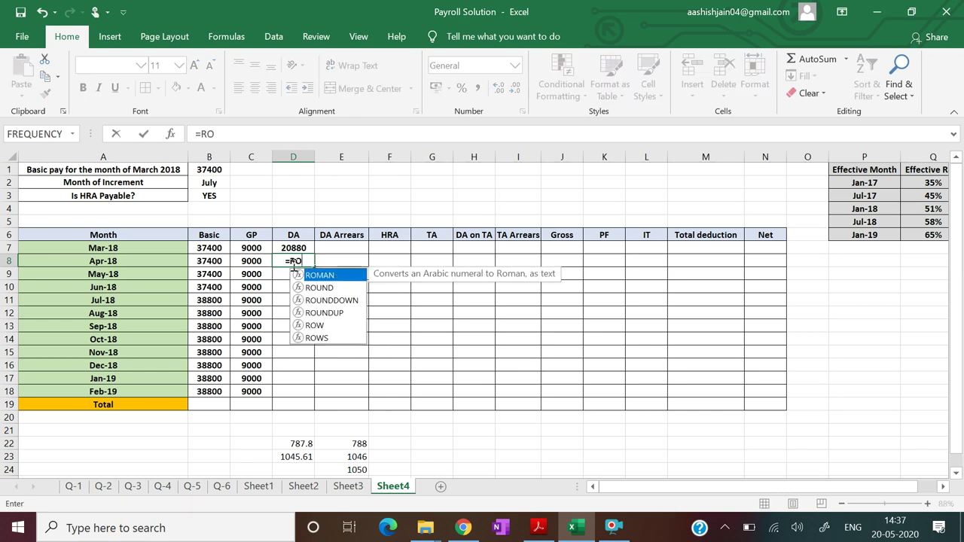
text(UND(()
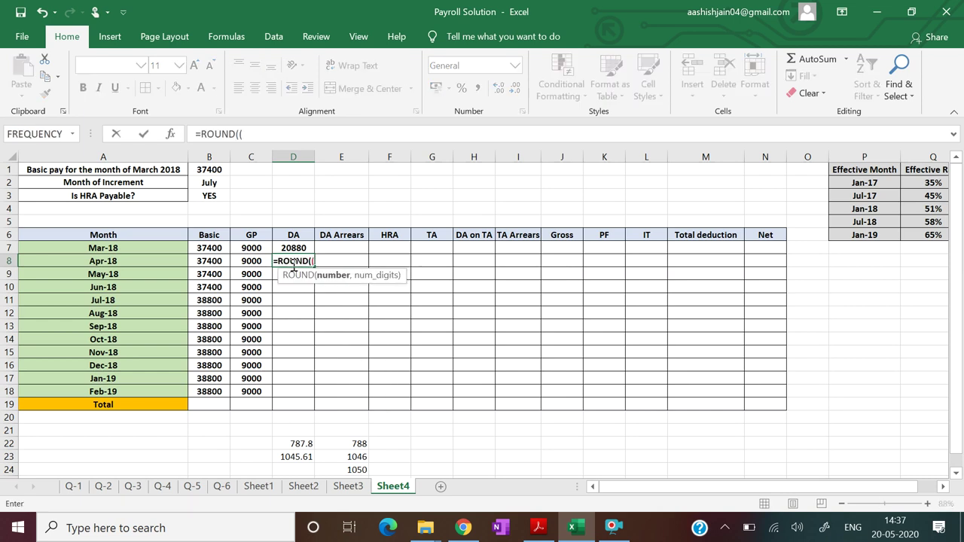
click(216, 266)
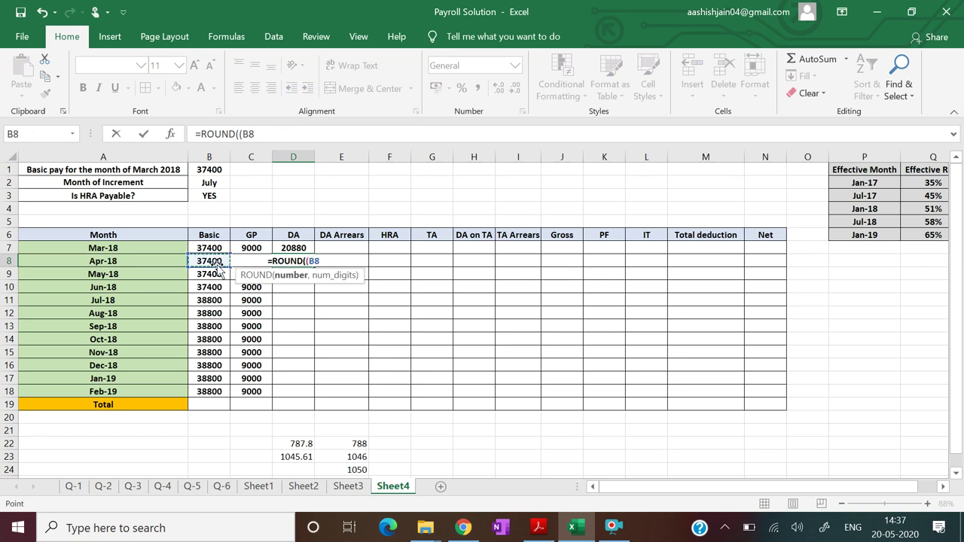
text(+)
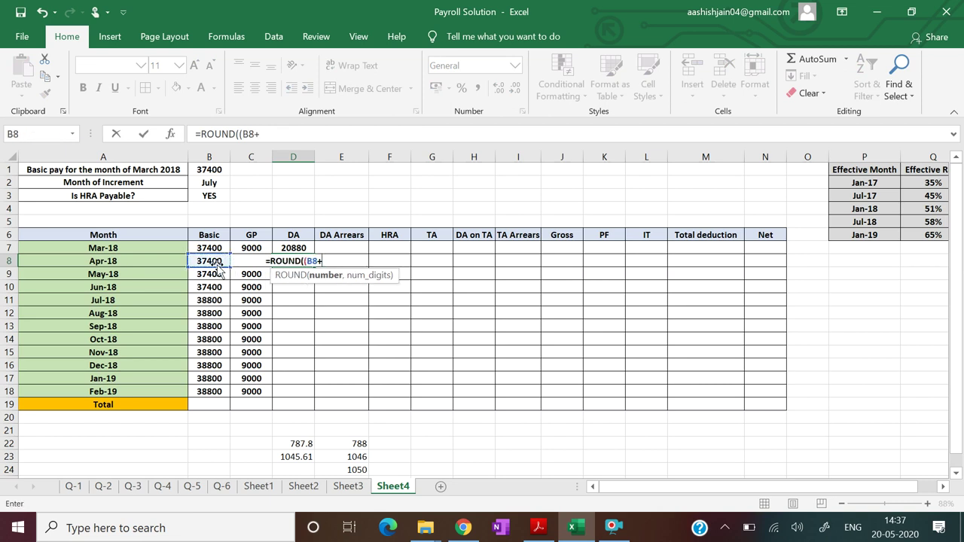
text(C8)
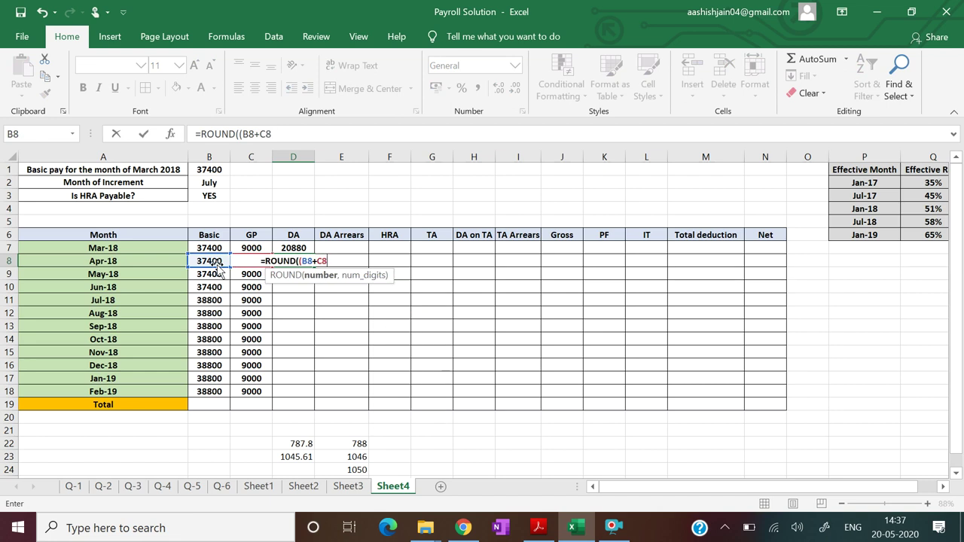
text()*)
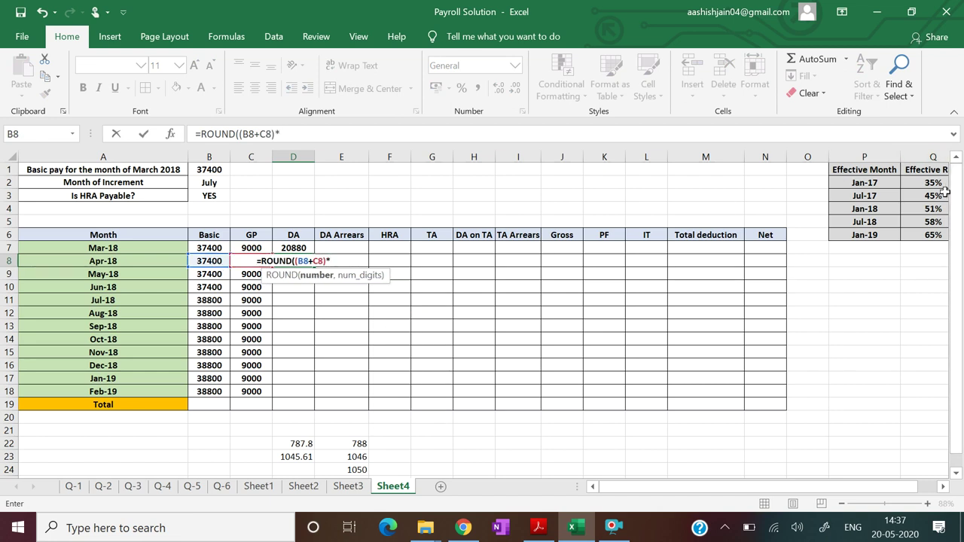
click(928, 208)
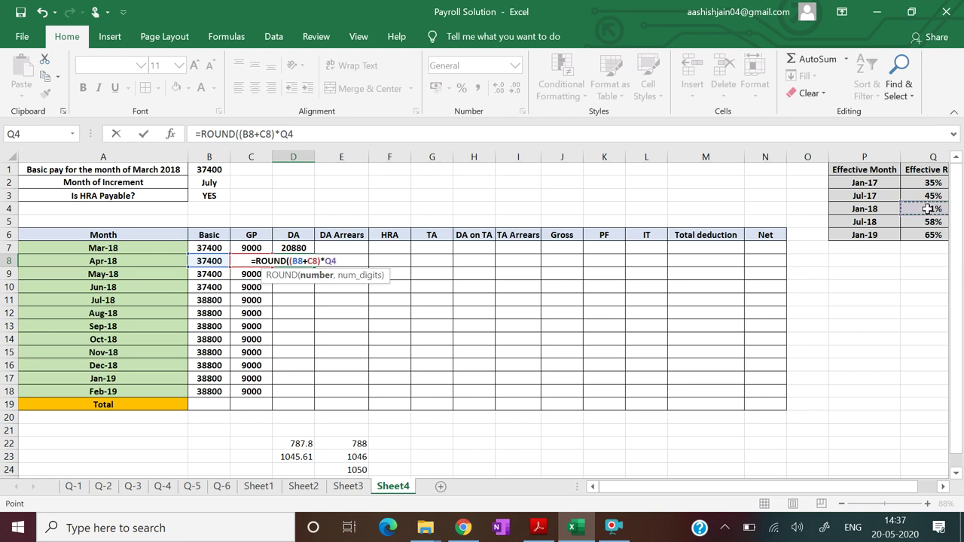
text(,0)
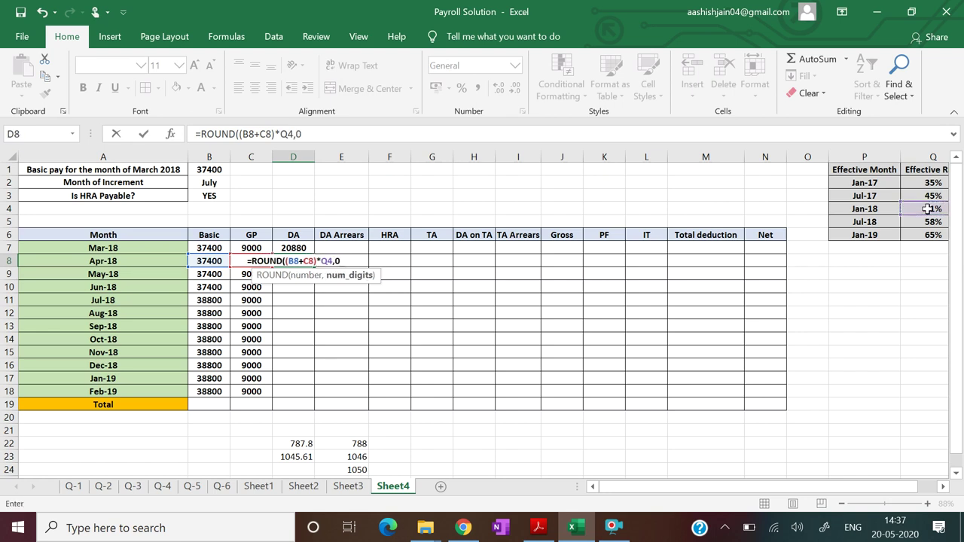
text())
key(Return)
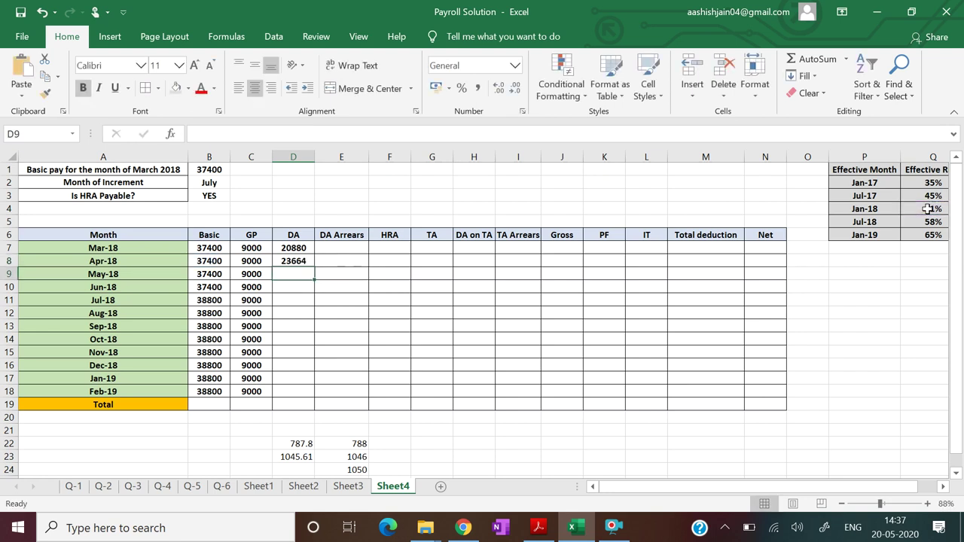
Shade the DA cells from Apr-18 to Sep-18 light blue to mark the months sharing one rate
click(296, 262)
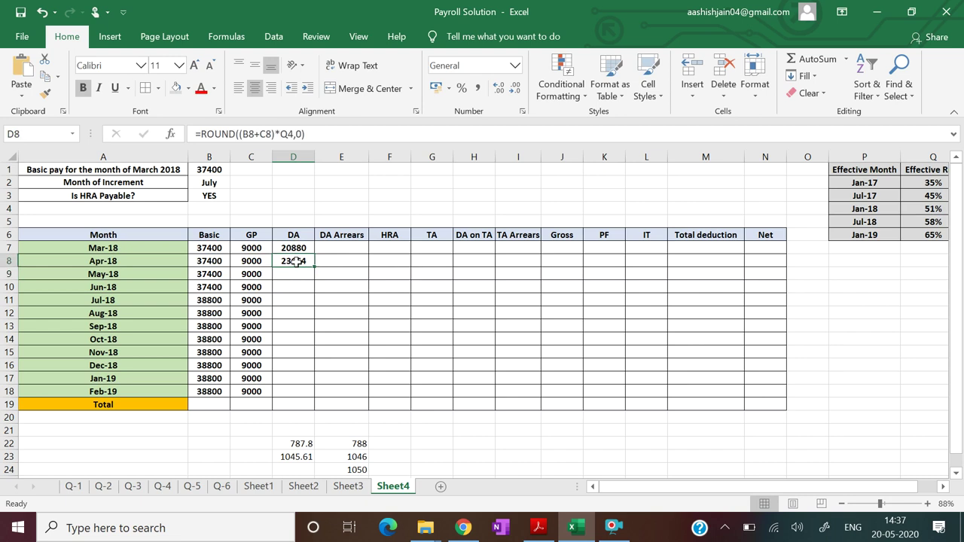
drag(294, 262, 291, 323)
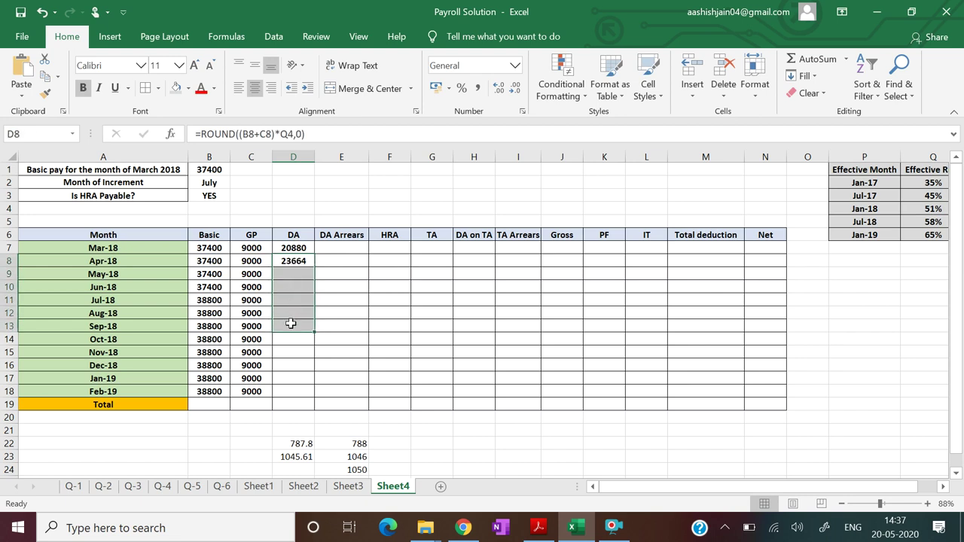
click(188, 88)
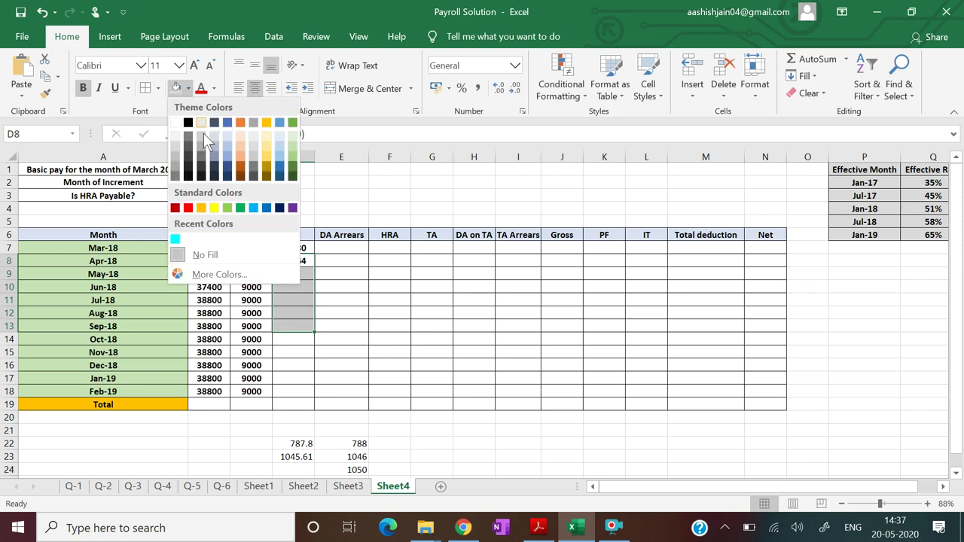
click(226, 146)
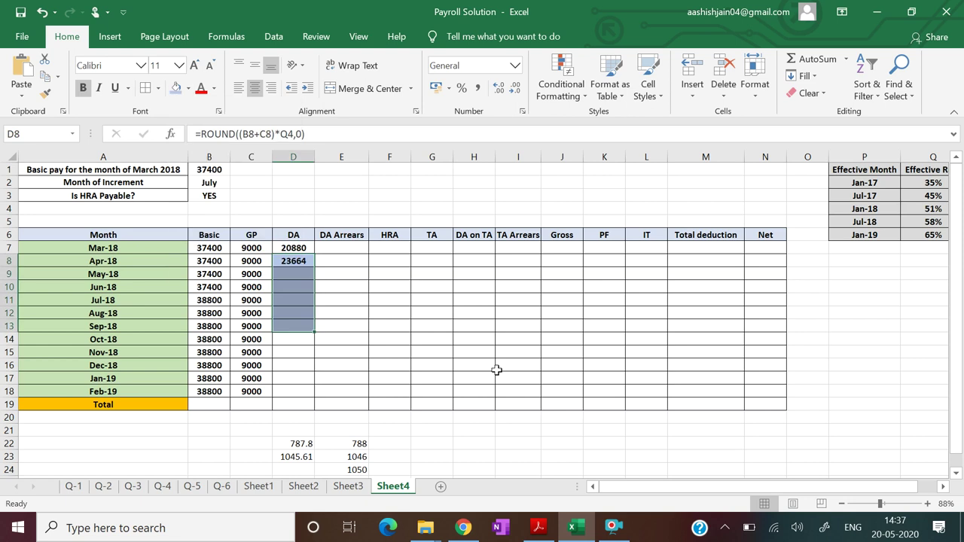
click(497, 368)
Make the rate reference in the Apr-18 DA formula absolute as $Q$4, keeping the Basic and GP references relative
click(287, 264)
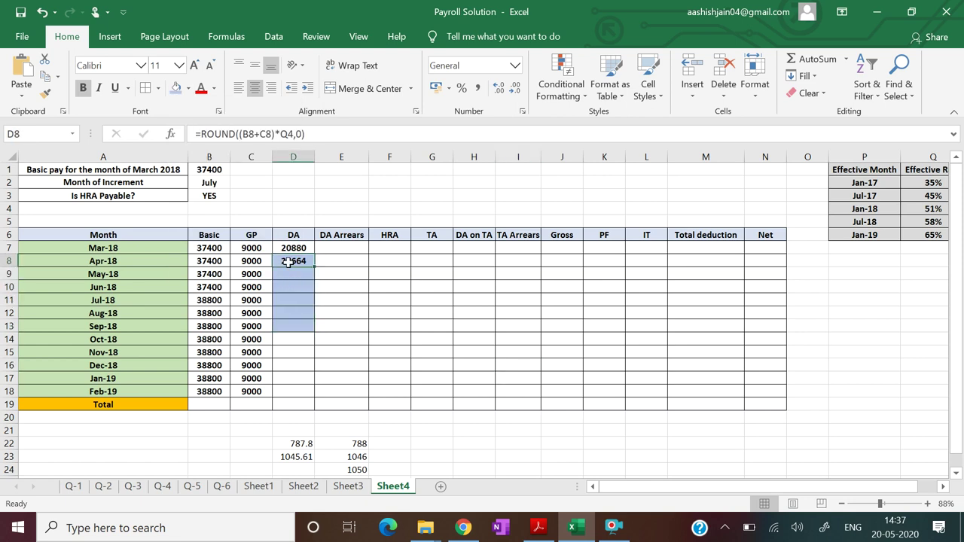
click(308, 134)
key(Left)
key(Left)
key(Left)
key(Left)
key(Left)
text($Q$)
key(Return)
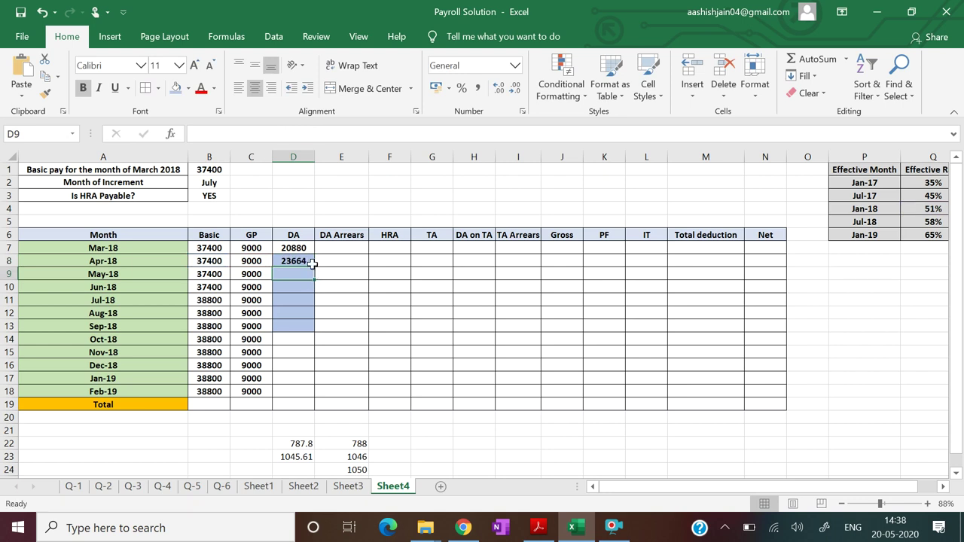
Copy the Apr-18 DA formula down through Sep-18
key(shift+Return)
drag(315, 264, 308, 332)
click(446, 343)
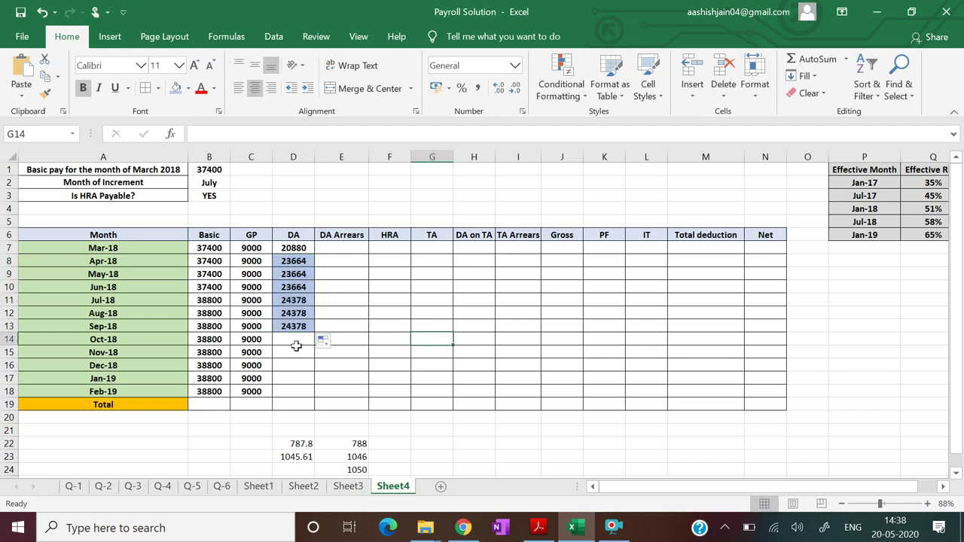
Enter the Oct-18 DA as =ROUND((B14+C14)*Q5,0), using the Jul-18 rate
click(294, 341)
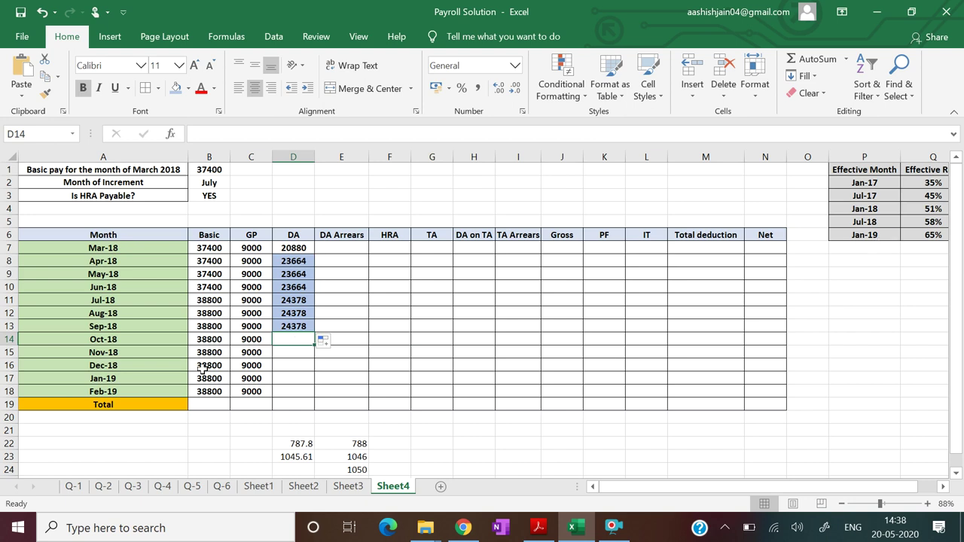
text(=ROUND)
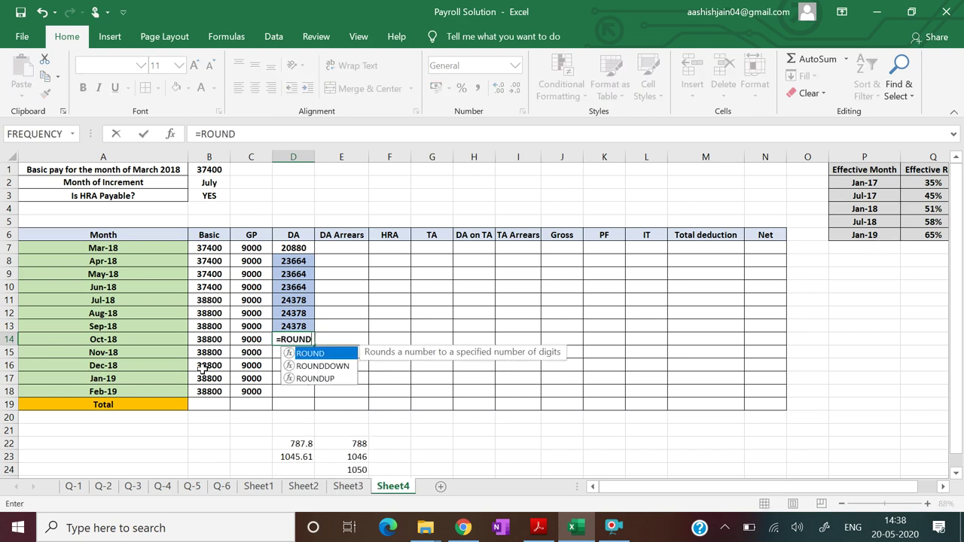
text((()
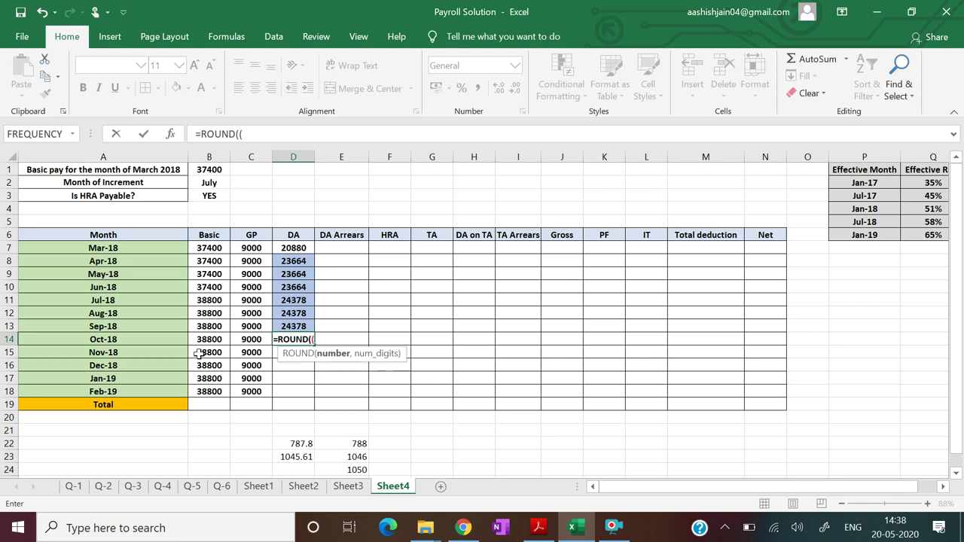
click(204, 344)
text(+)
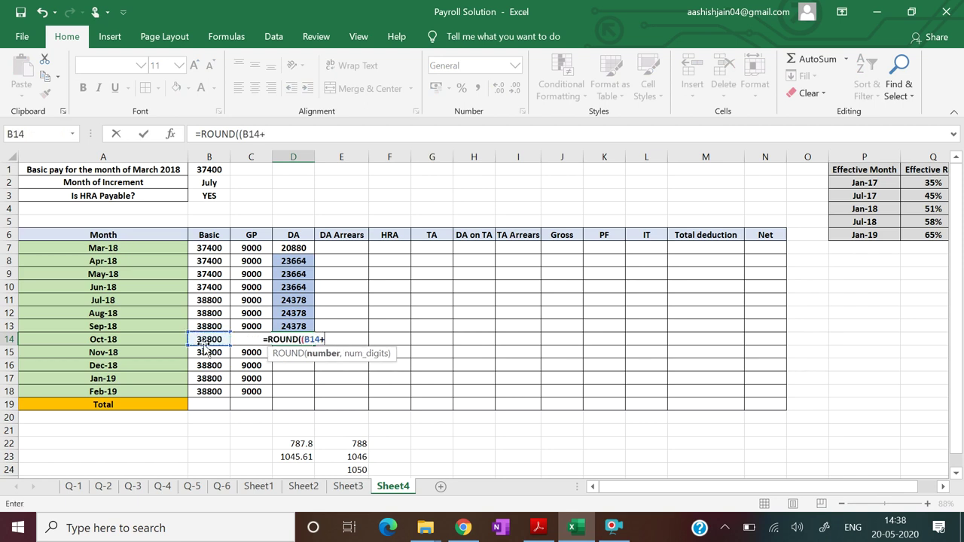
text(C14)
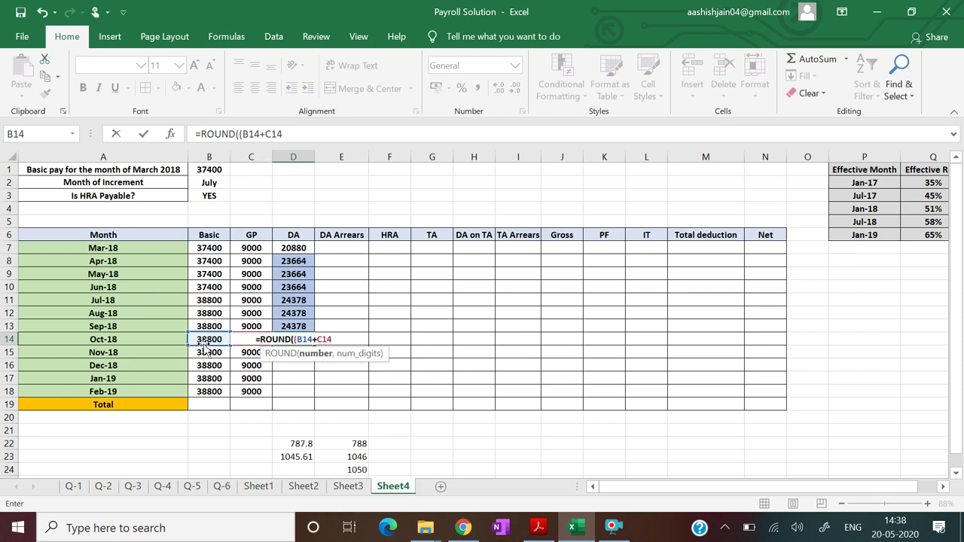
text())
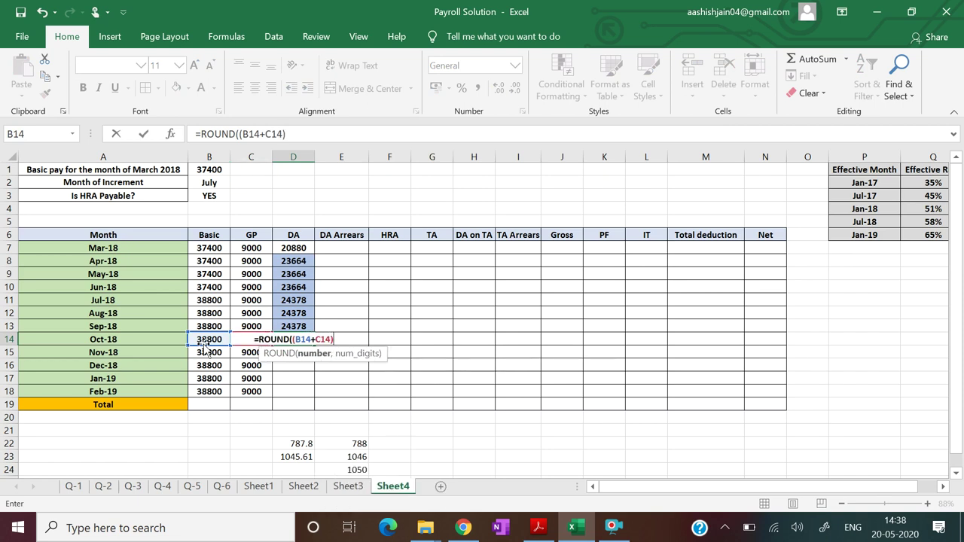
text(*)
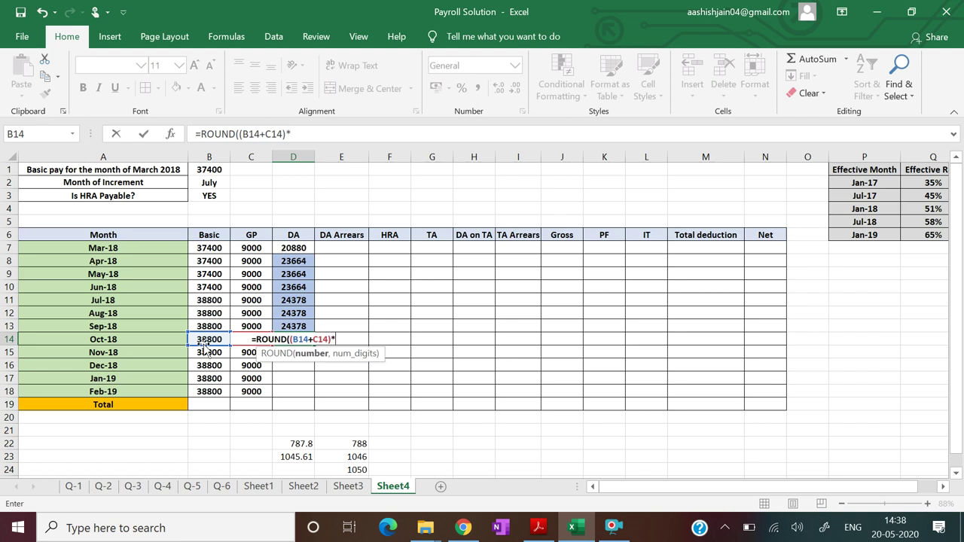
click(924, 222)
text(,0)
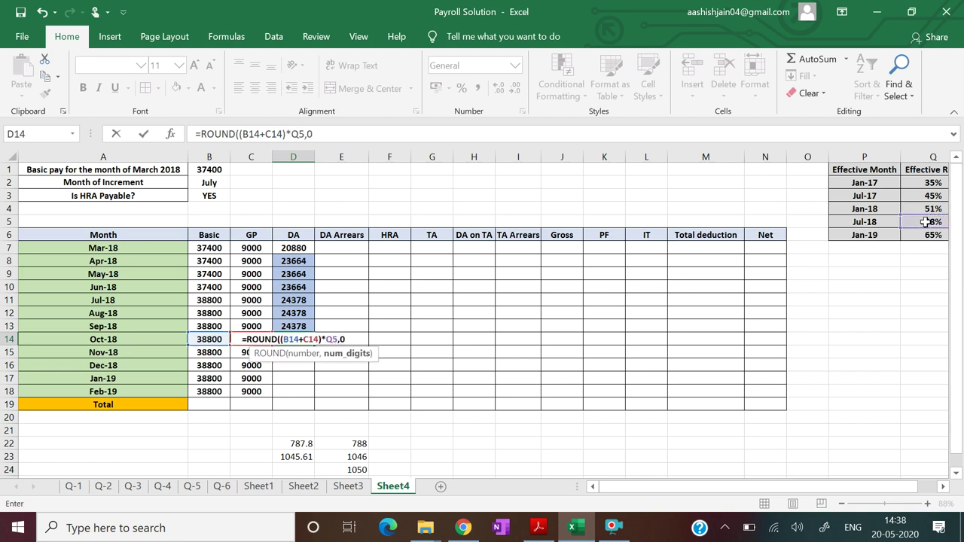
text())
key(Return)
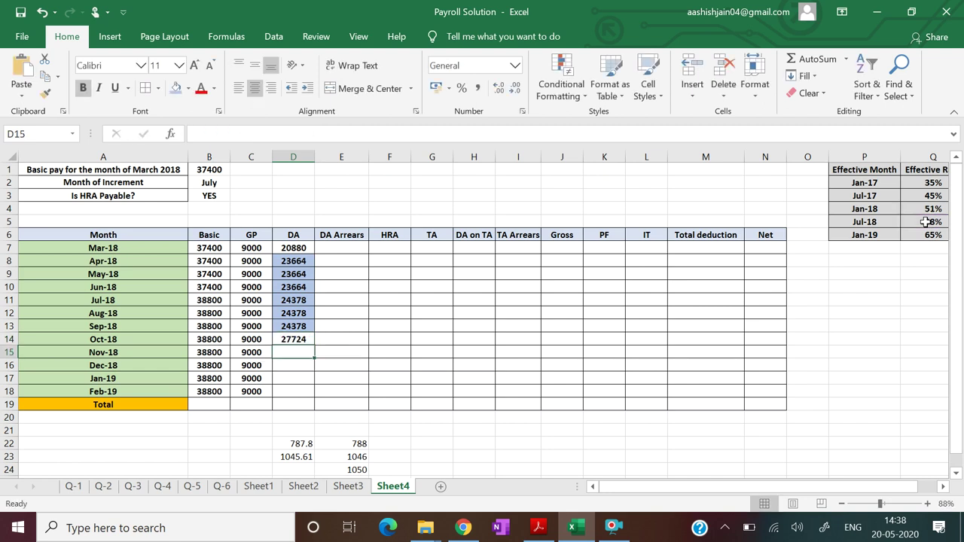
Make the rate reference in the Oct-18 DA formula absolute as $Q$5
click(295, 340)
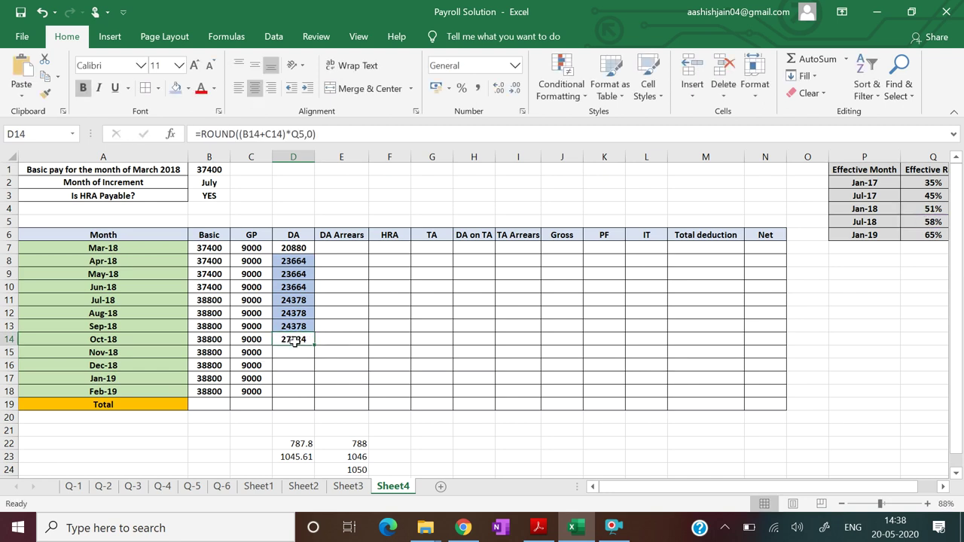
click(326, 136)
key(Left)
key(Left)
key(Left)
key(Left)
key(Left)
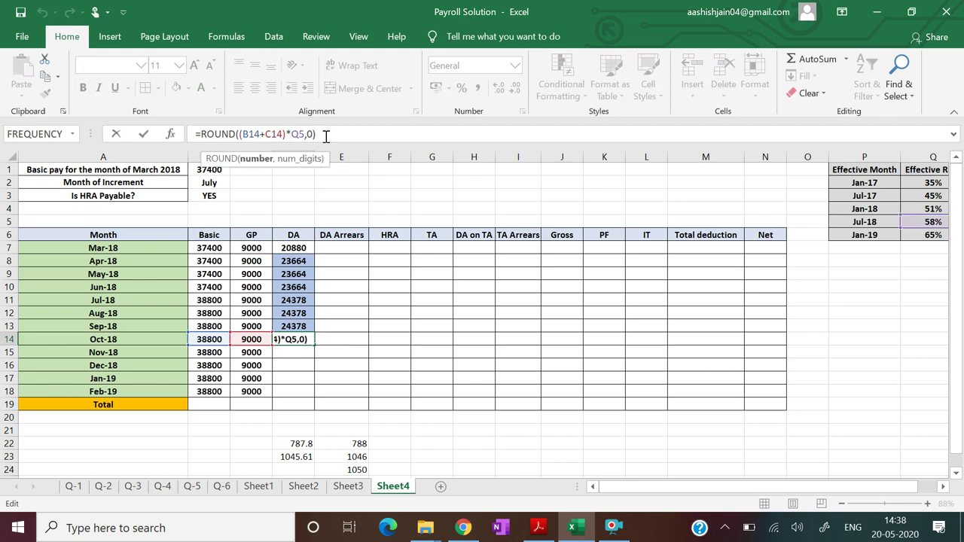
text($)
text($)
key(Return)
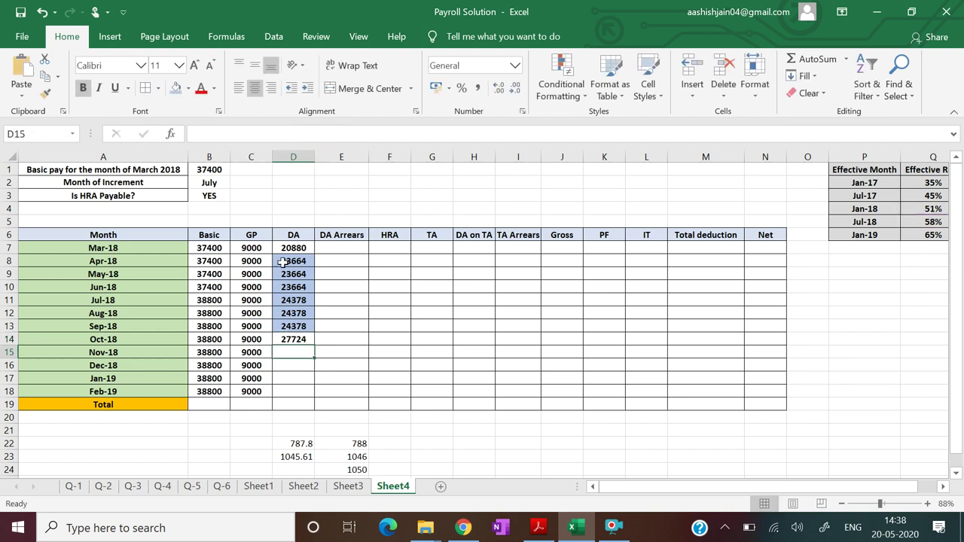
Copy the Oct-18 DA formula down through Feb-19
click(296, 339)
drag(315, 349, 313, 396)
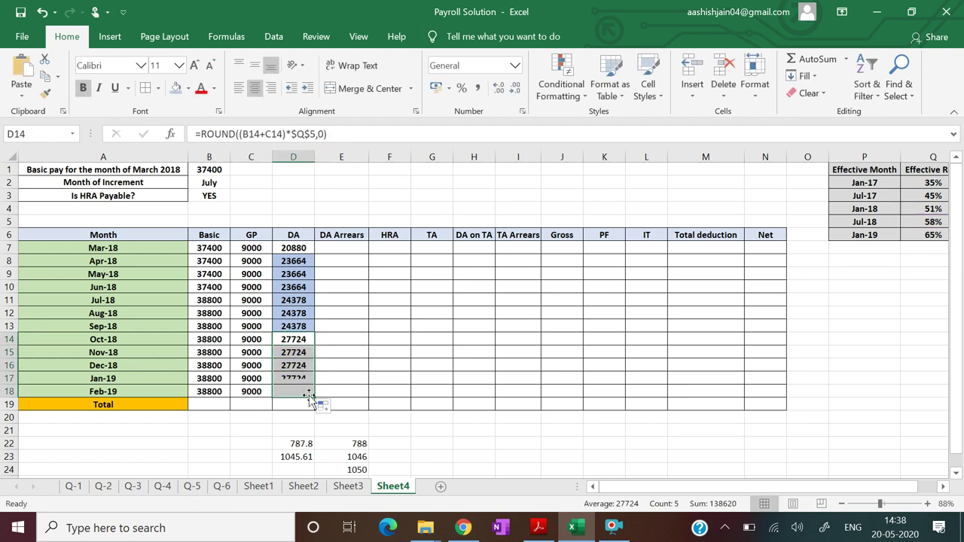
click(409, 394)
Shade the DA cells from Oct-18 to Feb-19 light green to mark the months sharing one rate
drag(296, 339, 295, 389)
click(188, 89)
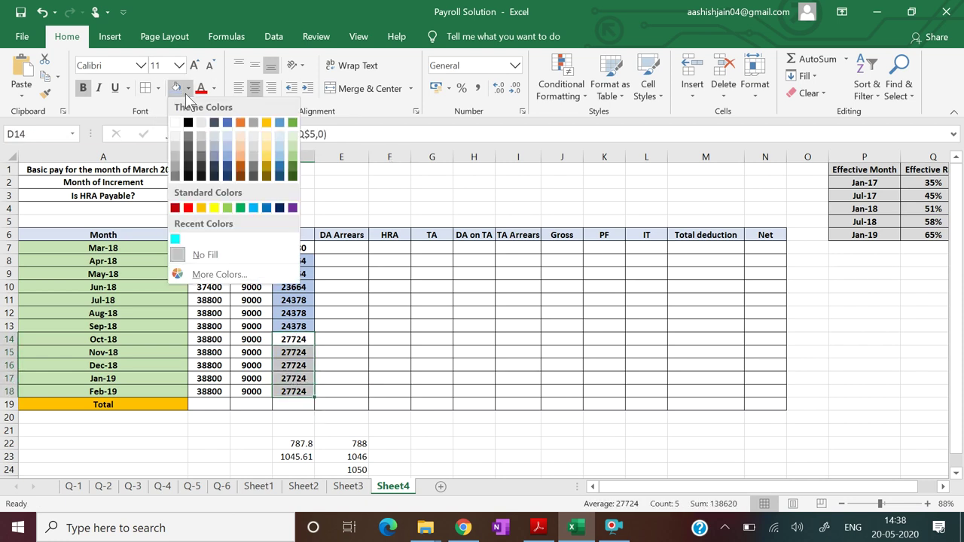
click(266, 122)
click(189, 89)
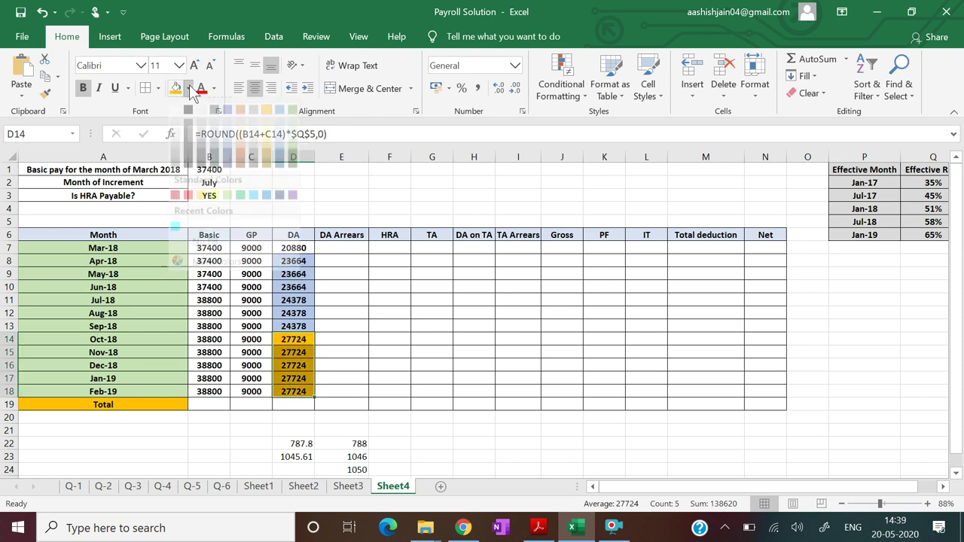
click(291, 134)
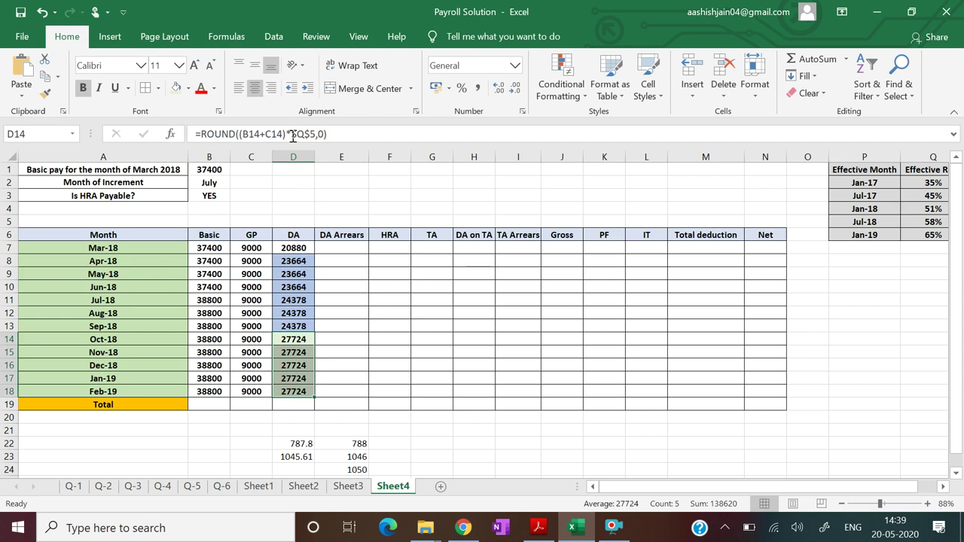
click(540, 291)
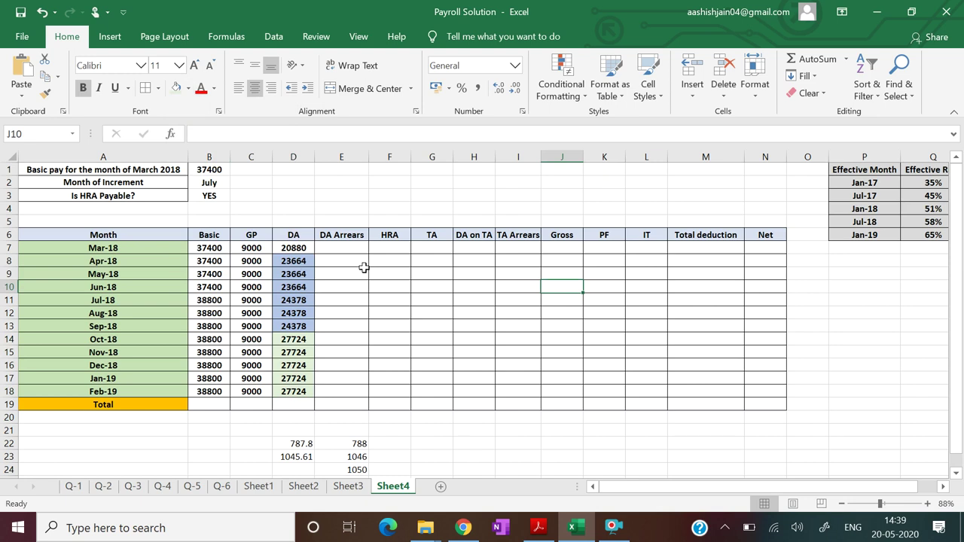
Fill the Apr-18 and Oct-18 cells of the DA Arrears column with cyan to mark the months when arrears are paid
click(363, 267)
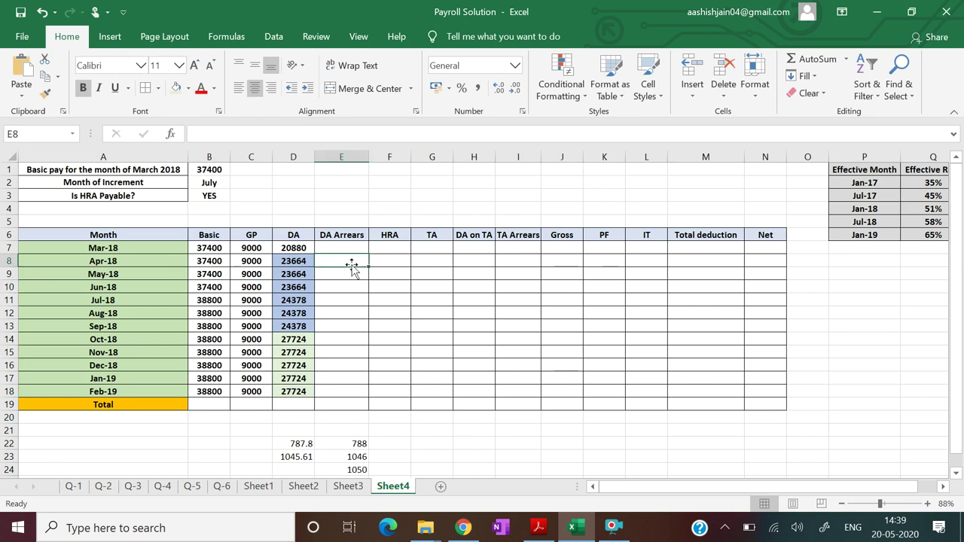
click(188, 88)
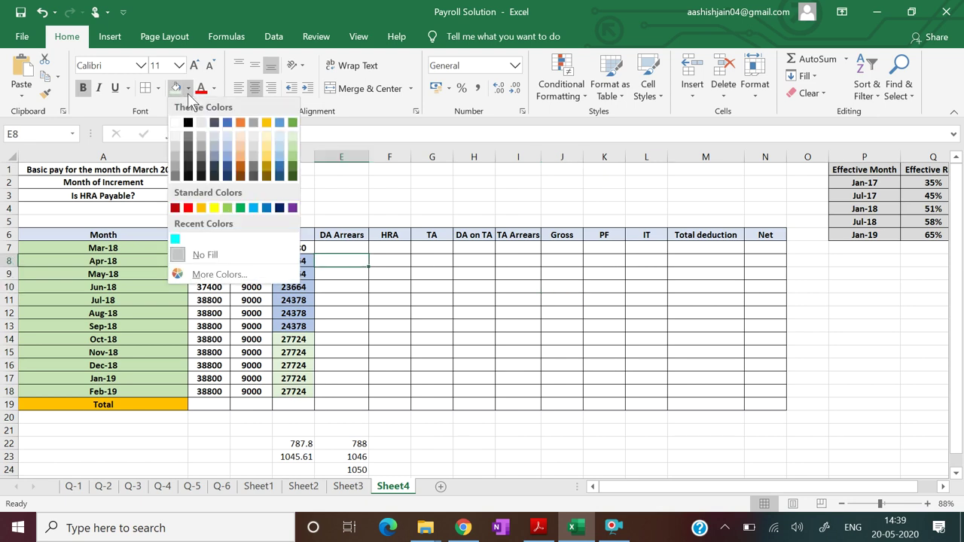
click(175, 239)
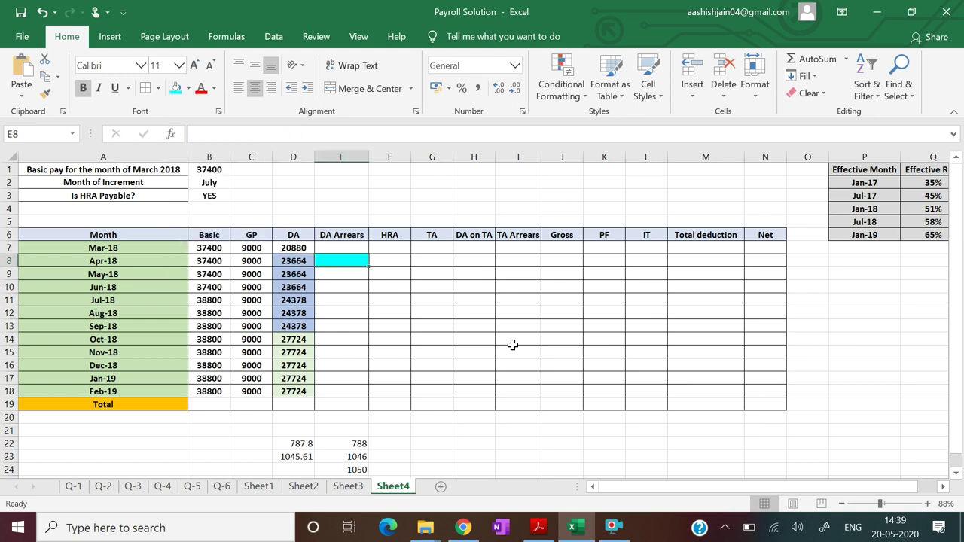
click(509, 345)
click(349, 342)
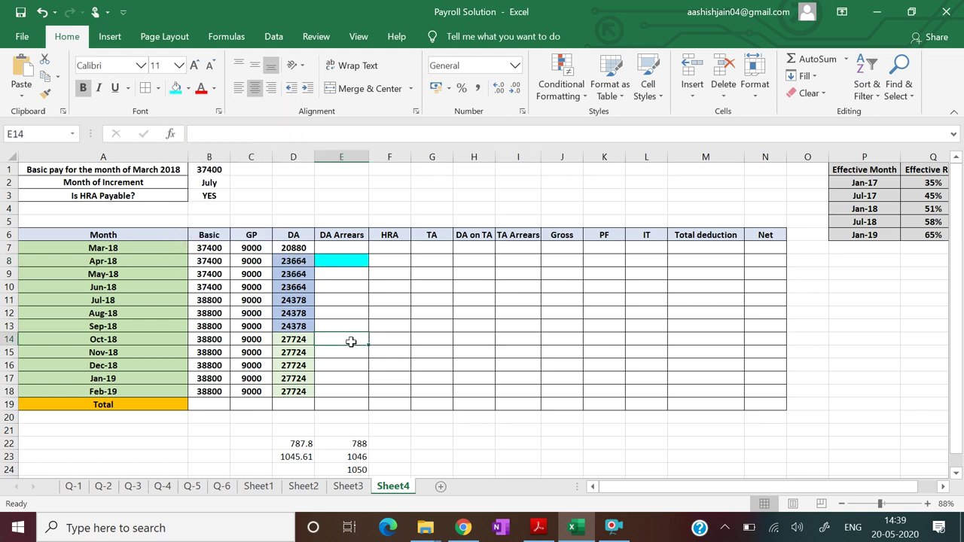
click(176, 88)
click(485, 303)
Check the DA arrears rule in the payroll questions PDF in Acrobat Reader and return to the Excel worksheet
click(340, 260)
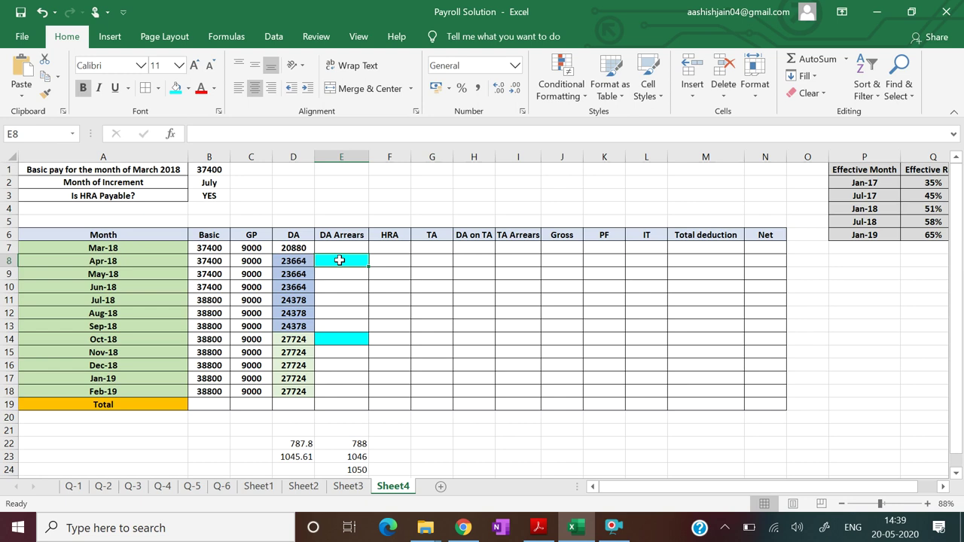
click(538, 527)
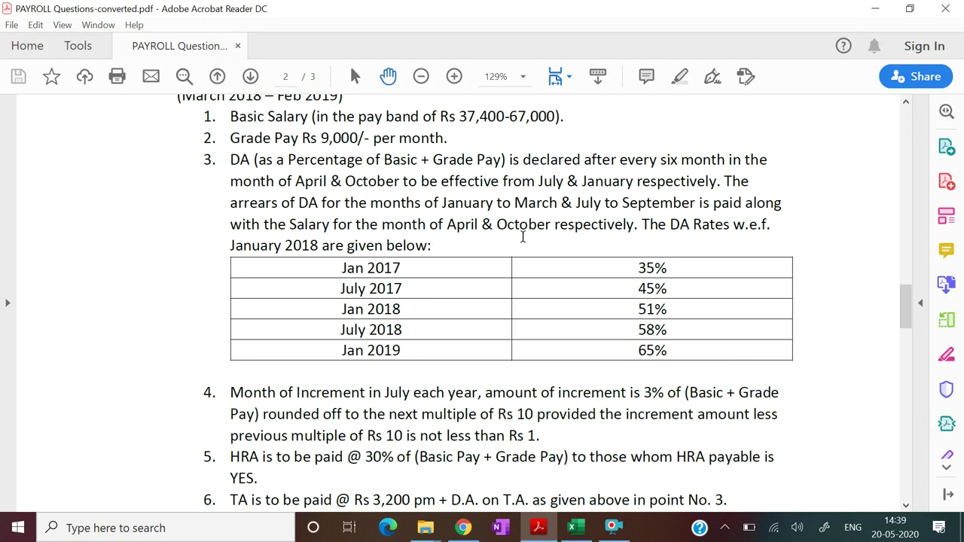
click(572, 527)
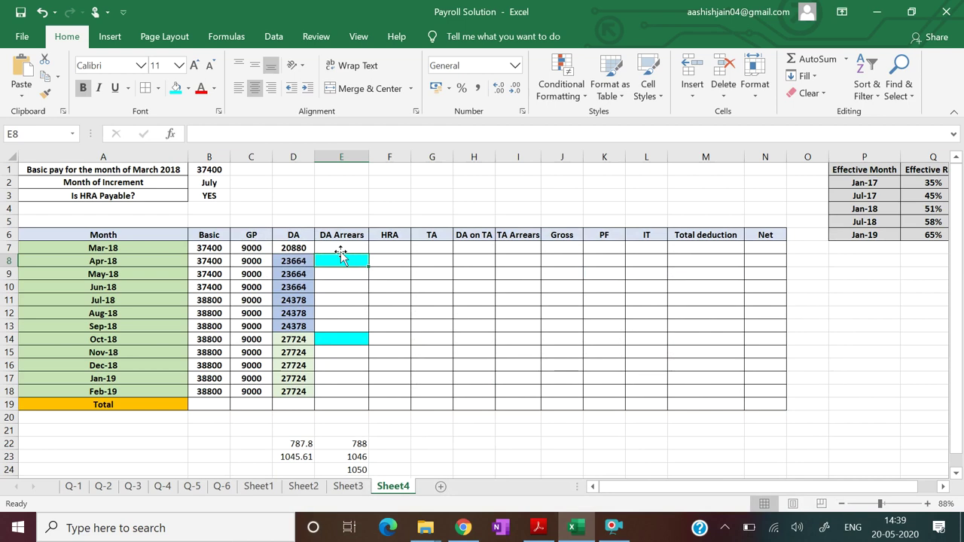
Start the Apr-18 DA Arrears formula in E8 as =ROUND((B8+C8)* to use basic plus grade pay
text(=ROUND)
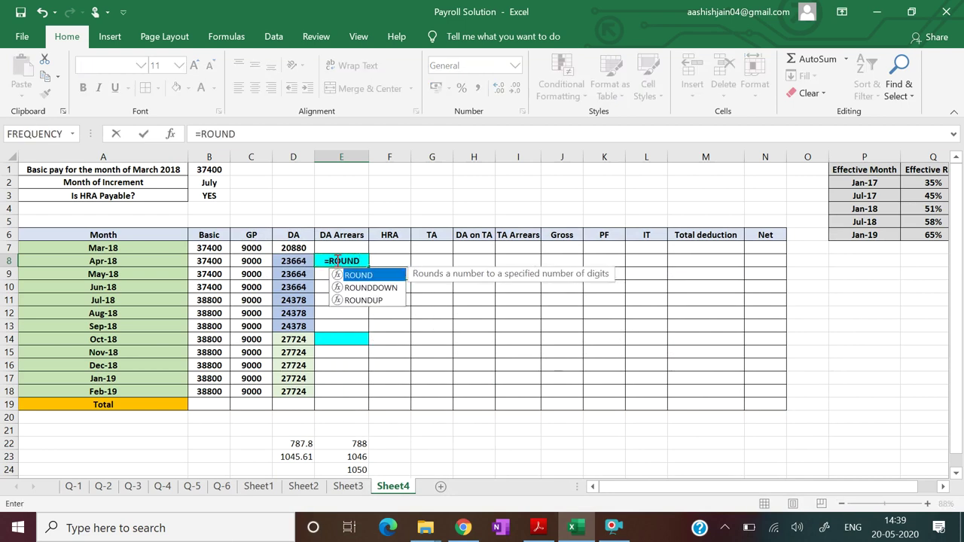
text((()
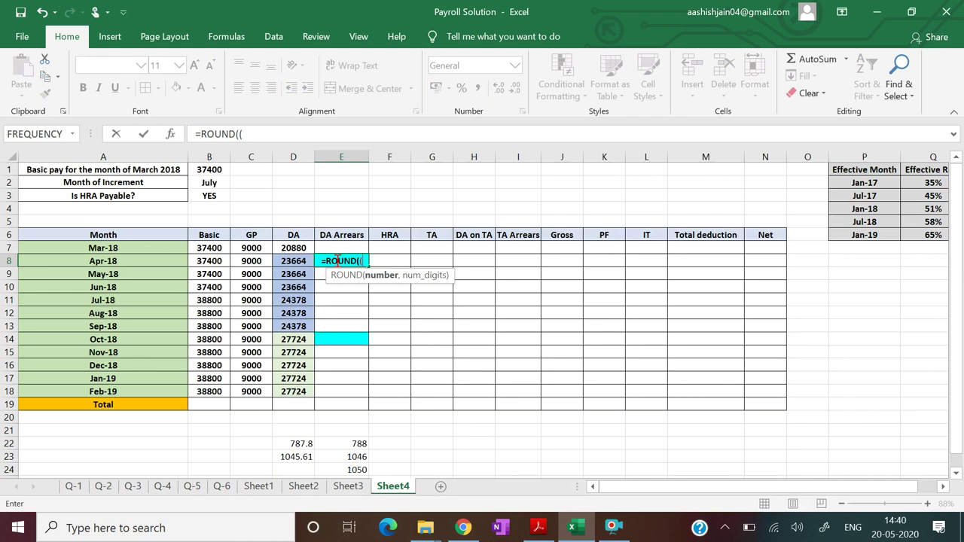
click(214, 261)
text(+)
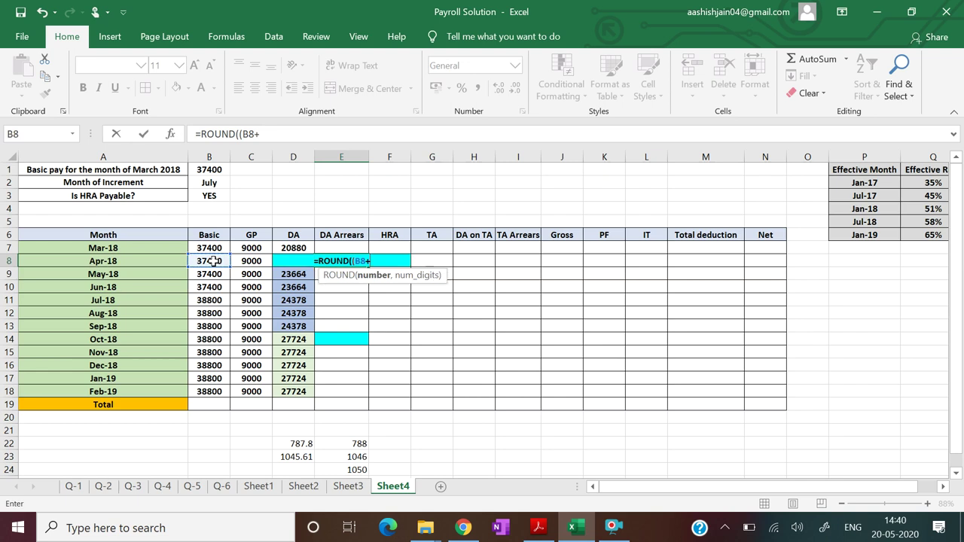
click(246, 261)
text())
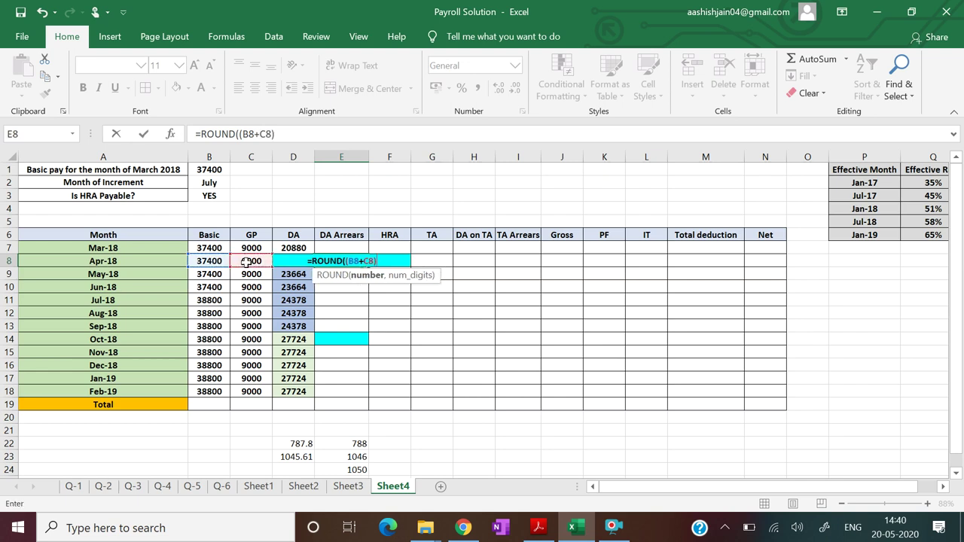
text(*)
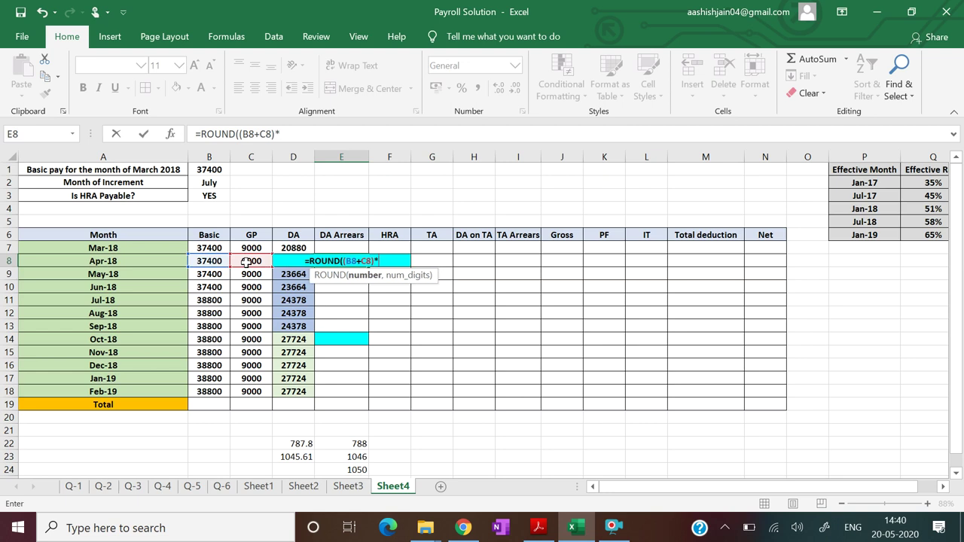
Add the DA rate difference between Jan-18 and Jul-17 to the E8 formula as the factor (Q4-Q3)
click(909, 209)
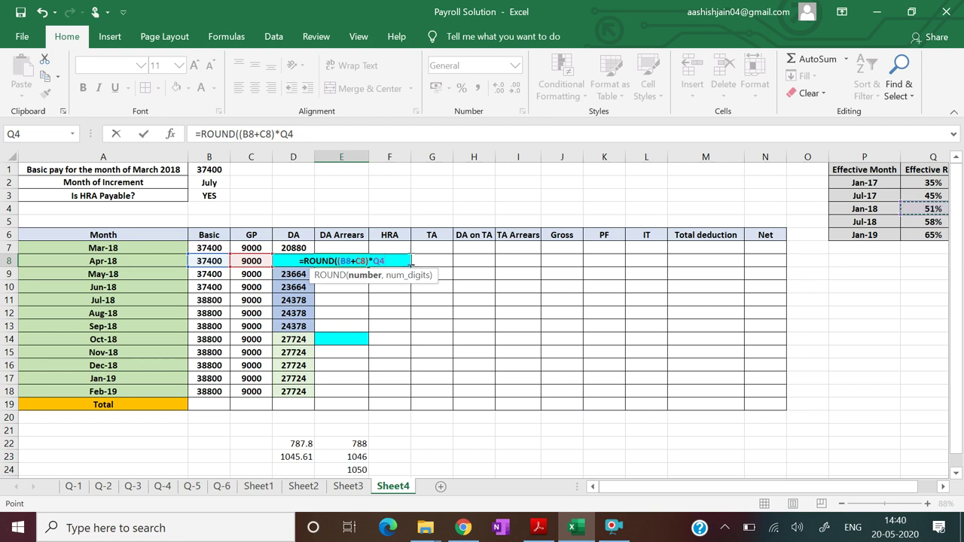
click(402, 262)
text((Q4)
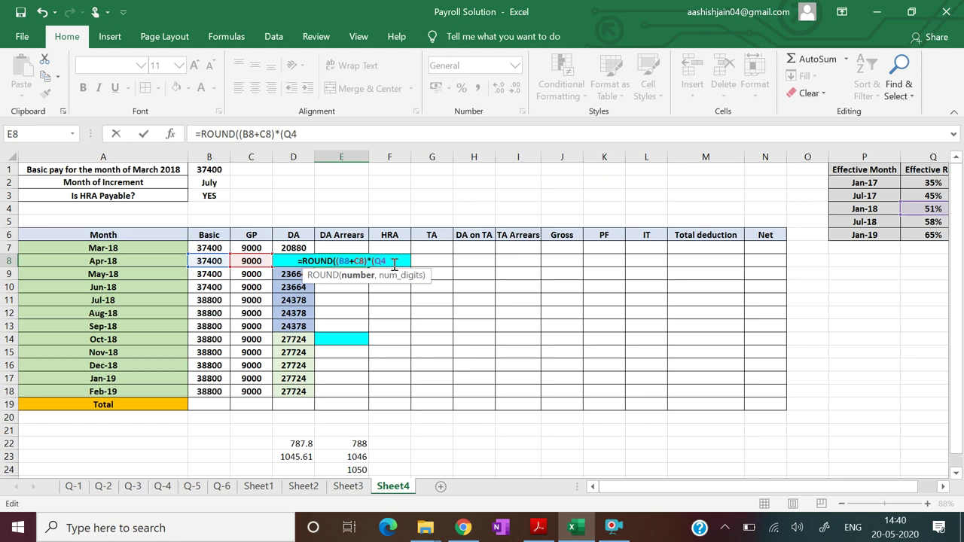
text(=)
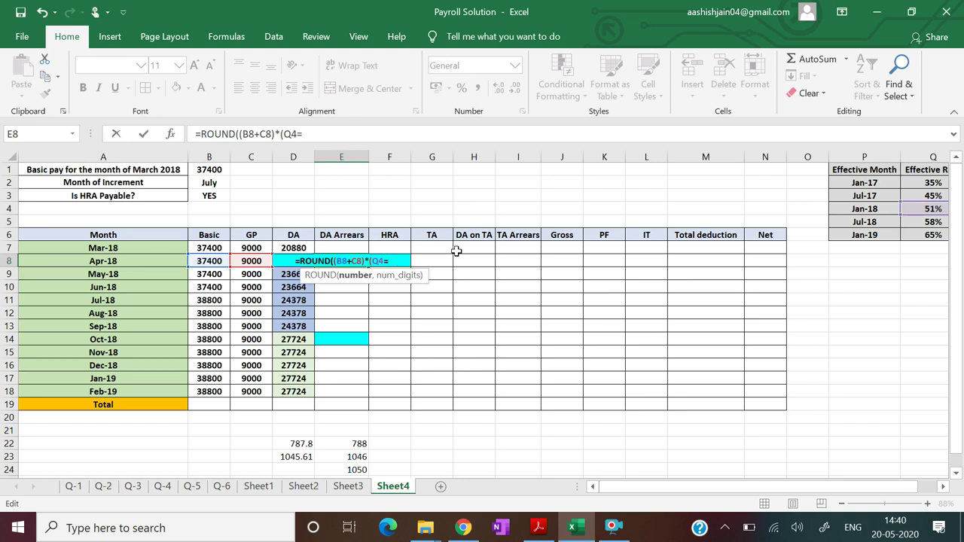
key(BackSpace)
text(-)
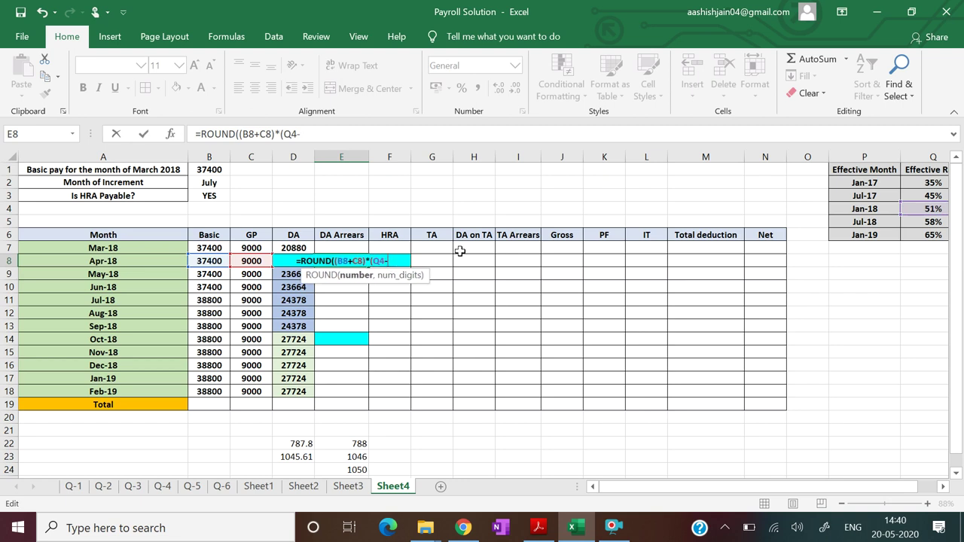
click(919, 195)
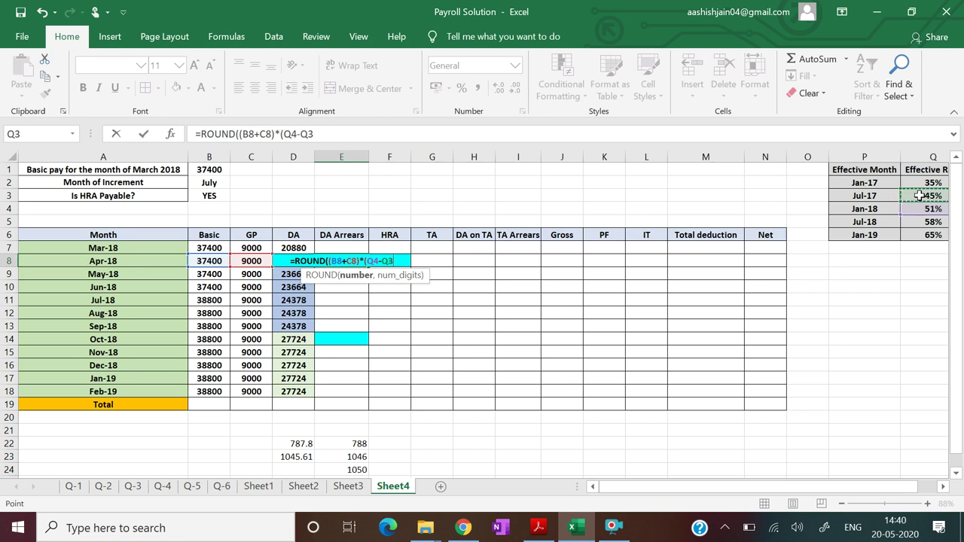
text())
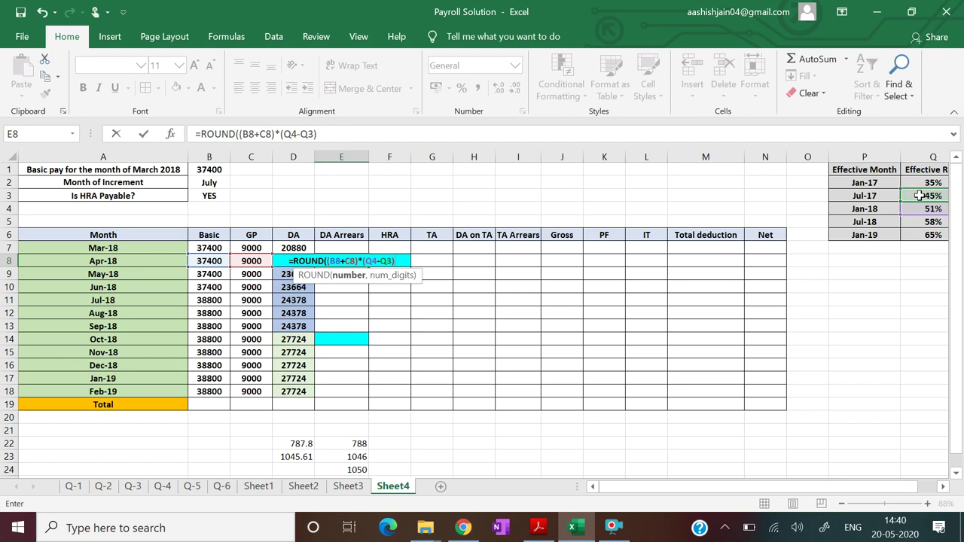
Finish the Apr-18 DA Arrears formula as =ROUND((B8+C8)*(Q4-Q3)*3,0) to cover three months, rounded to whole rupees
text(*)
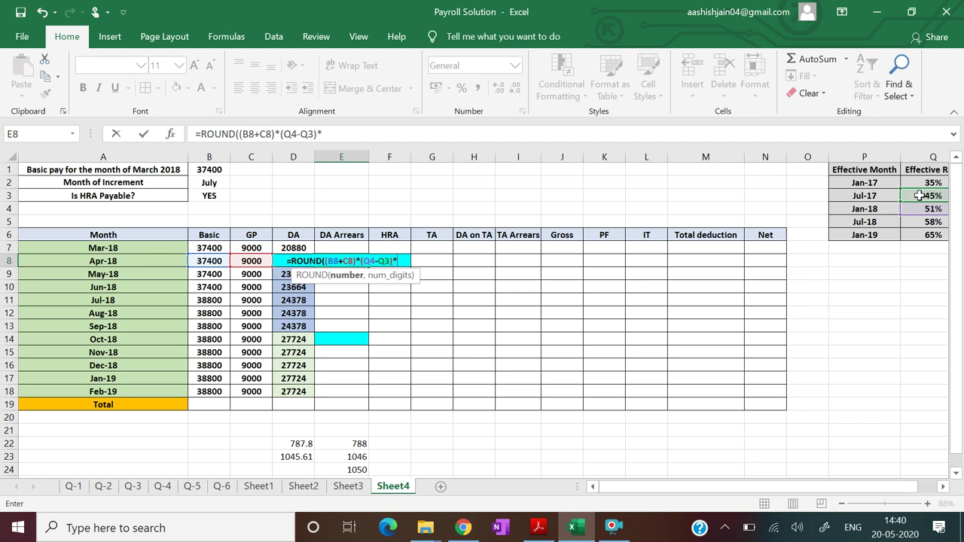
text(3)
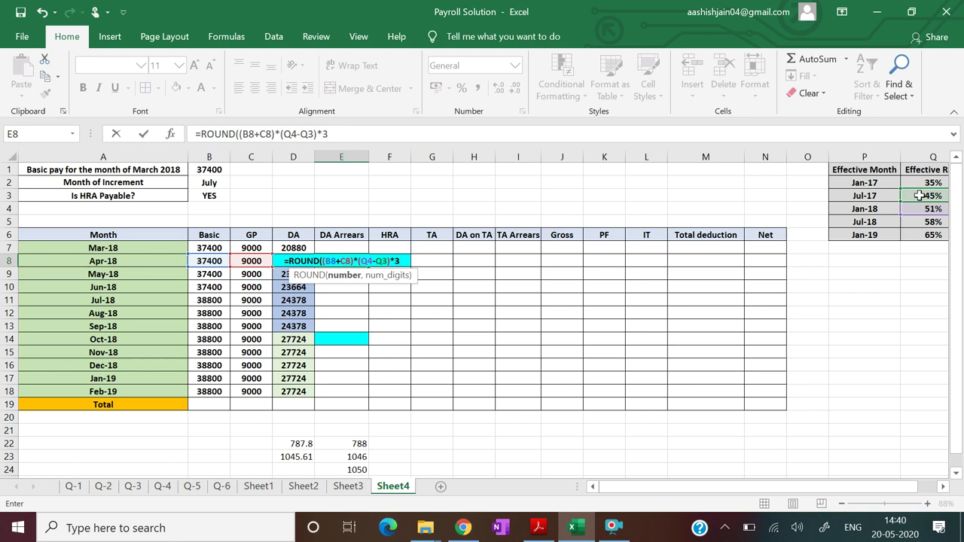
text(,0)
key(Return)
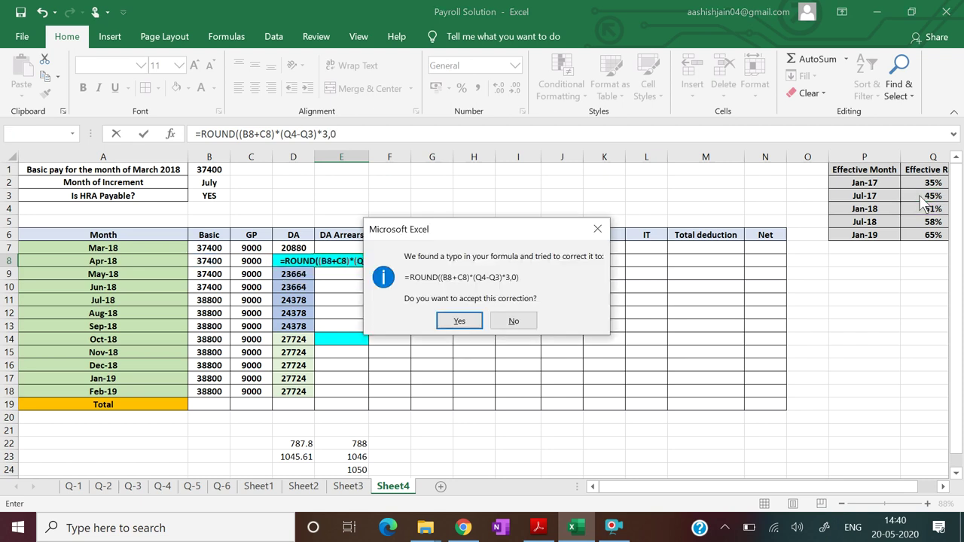
click(513, 320)
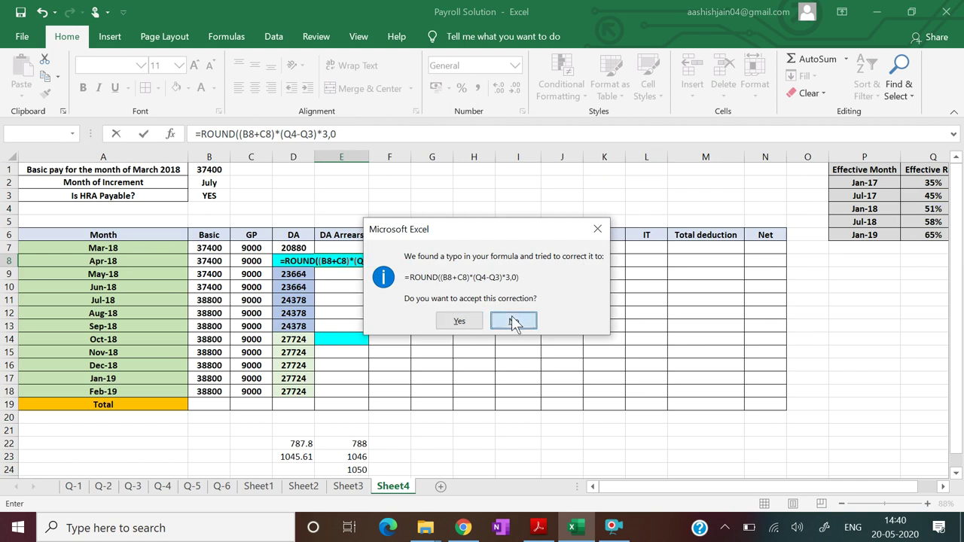
click(487, 307)
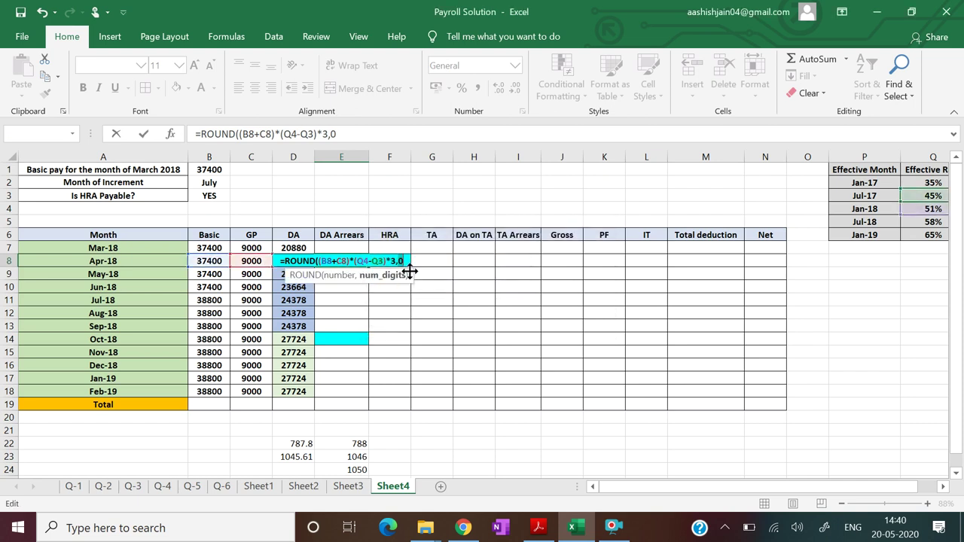
text())
key(Return)
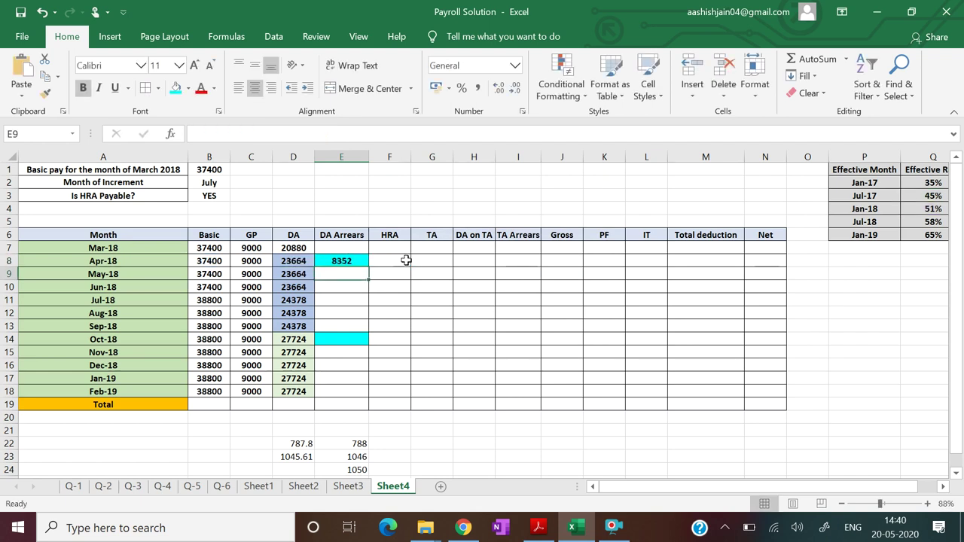
click(344, 261)
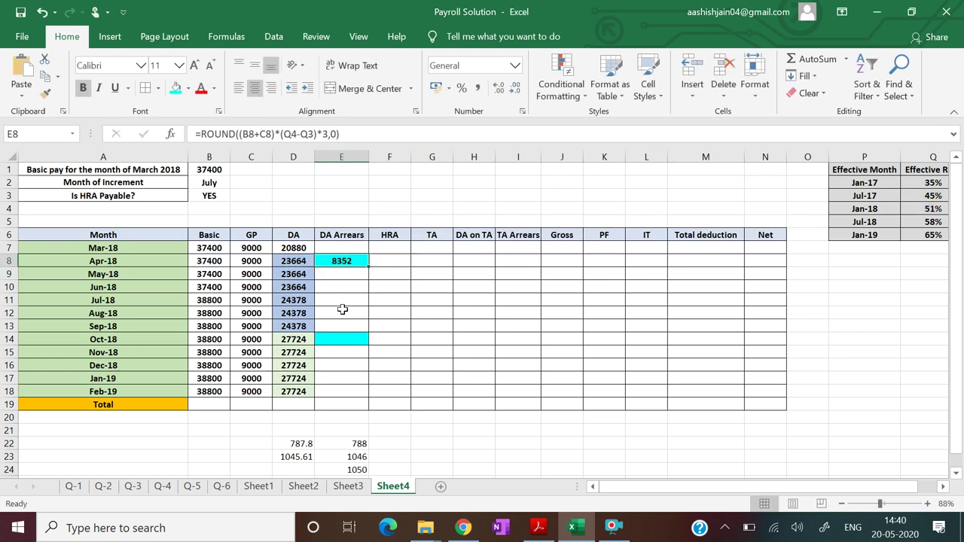
Start the Oct-18 DA Arrears formula in E14 as =ROUND((B14+C14)* from that month's basic and grade pay
click(342, 340)
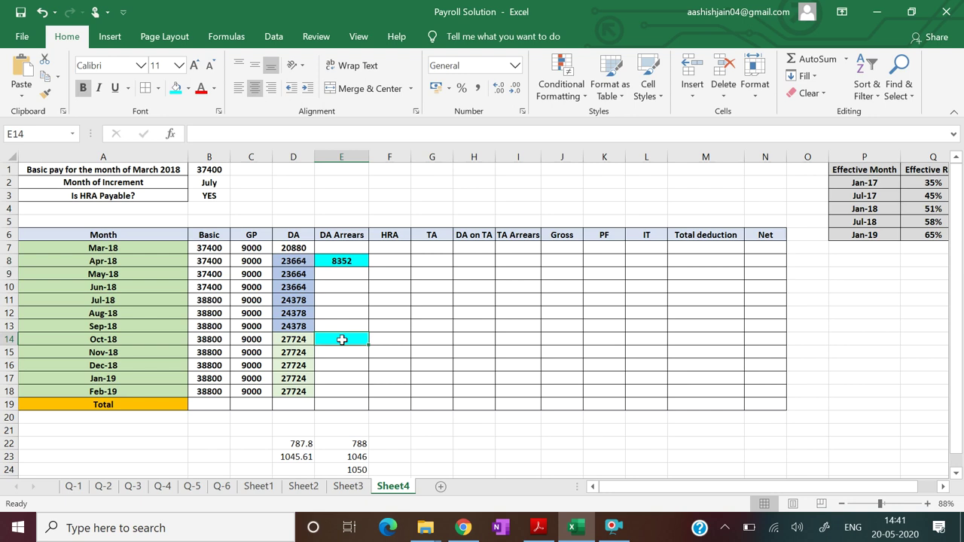
text(=ROUND(()
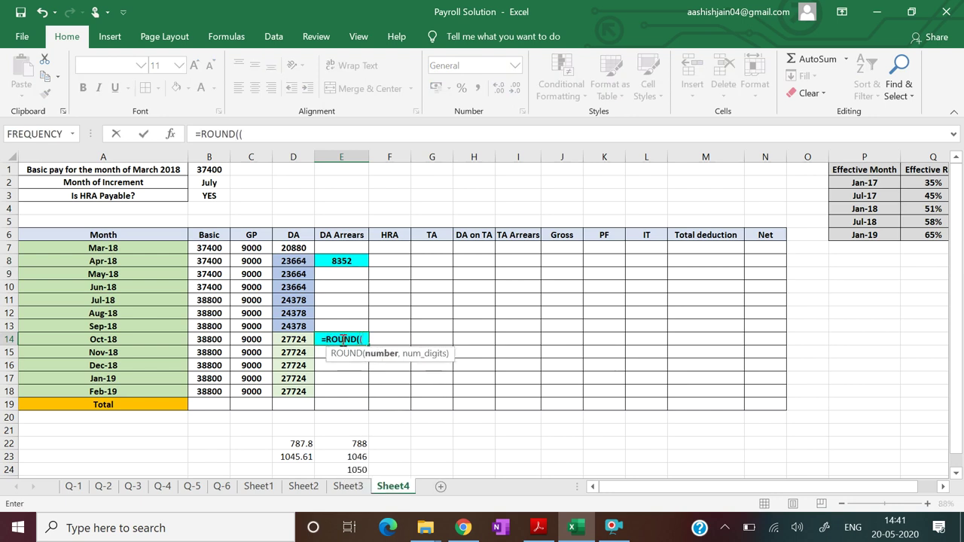
click(206, 340)
text(+)
click(246, 340)
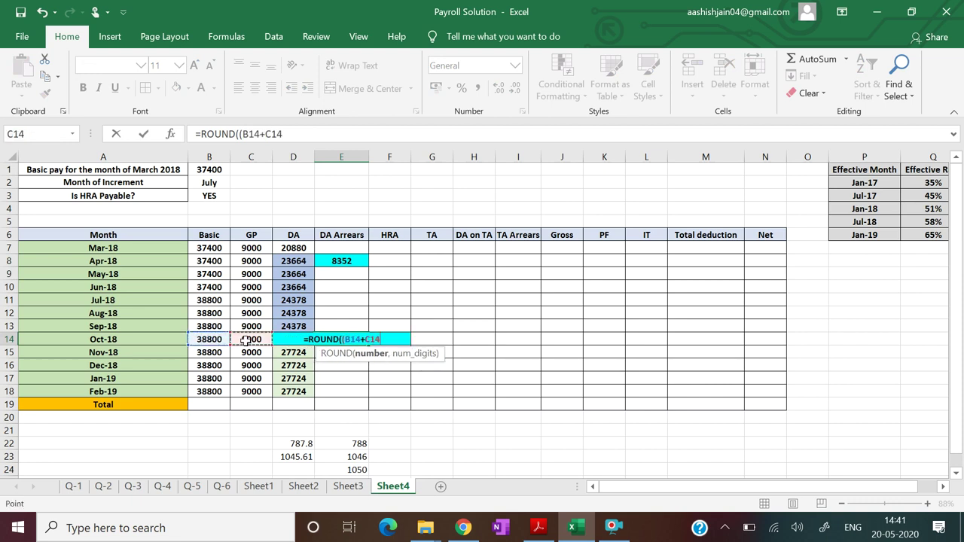
text()*)
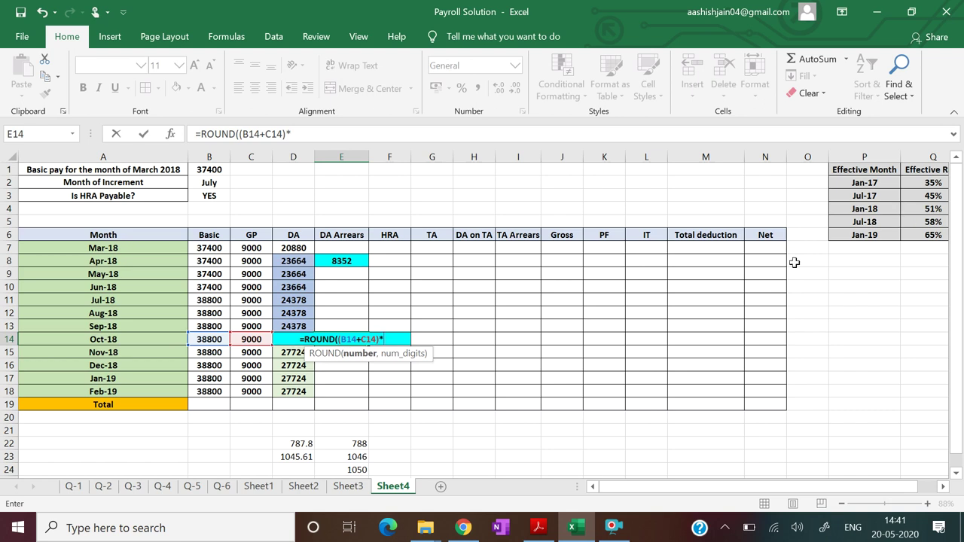
Complete the Oct-18 arrears formula with the Jul-18 and Jan-18 rate difference over three months: =ROUND((B14+C14)*(Q5-Q4)*3,0)
text(()
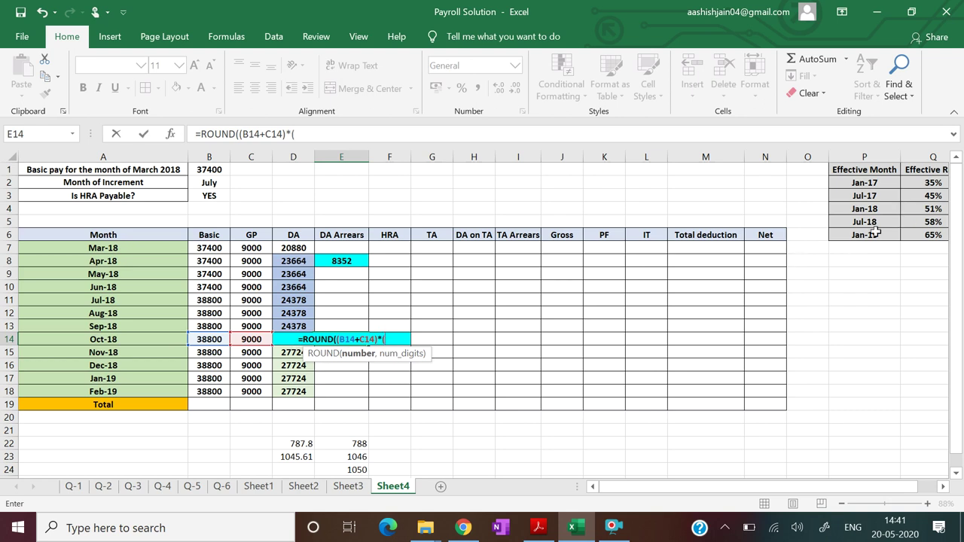
click(912, 220)
text(-)
click(920, 209)
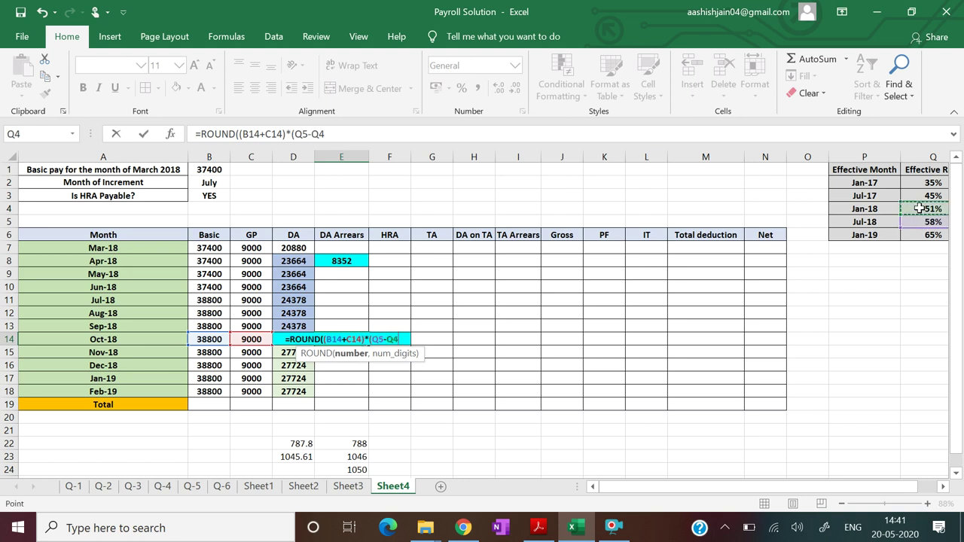
text())
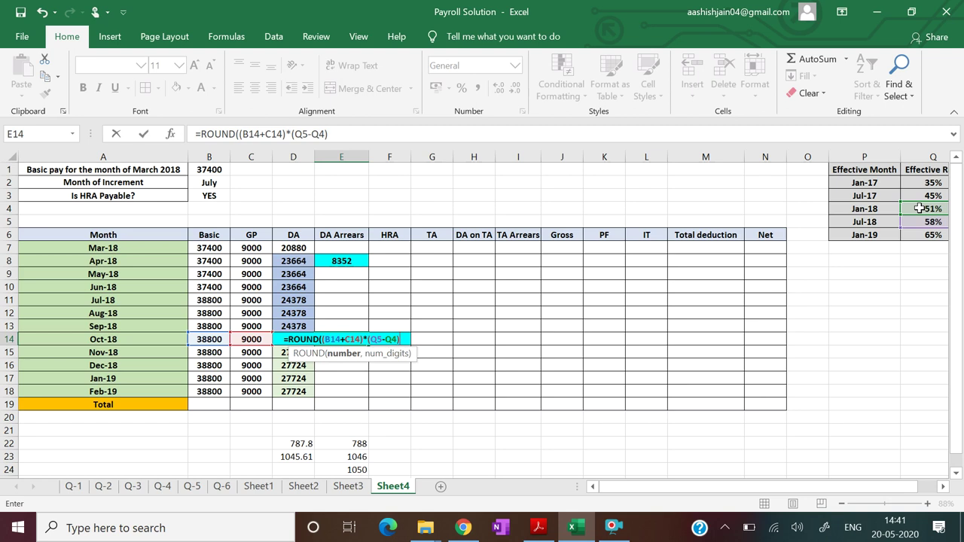
text(*)
text(3)
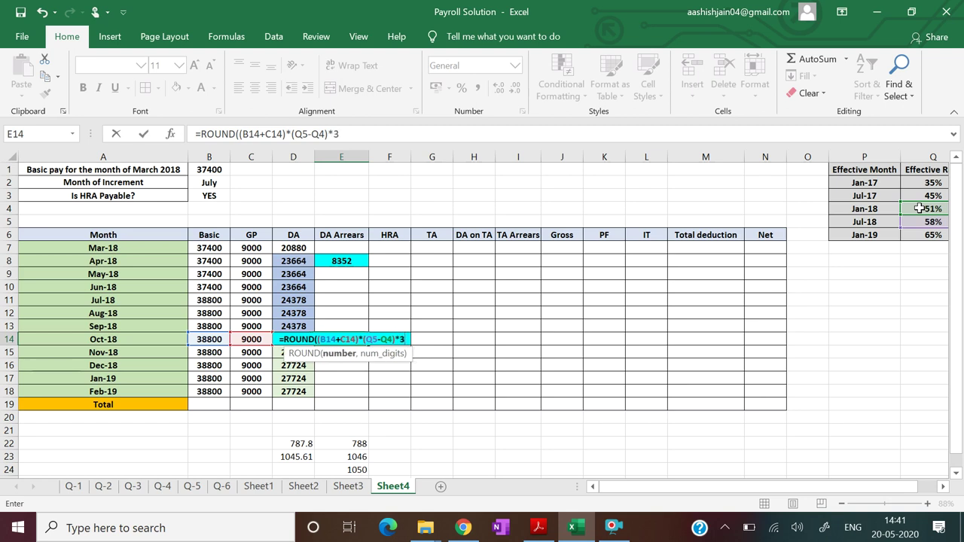
text(,0))
key(Return)
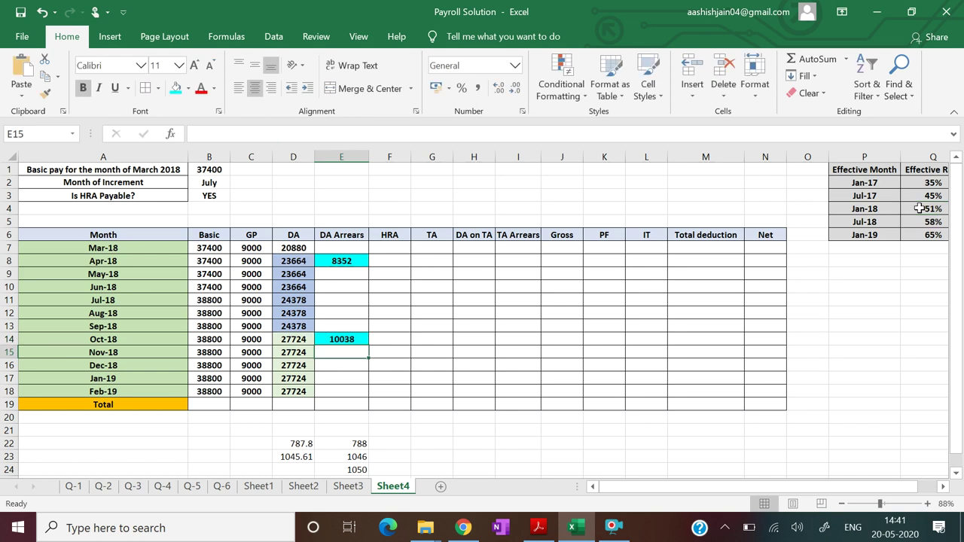
Check the HRA rule in the payroll questions PDF in Acrobat Reader and return to the Mar-18 HRA cell in Excel
click(386, 247)
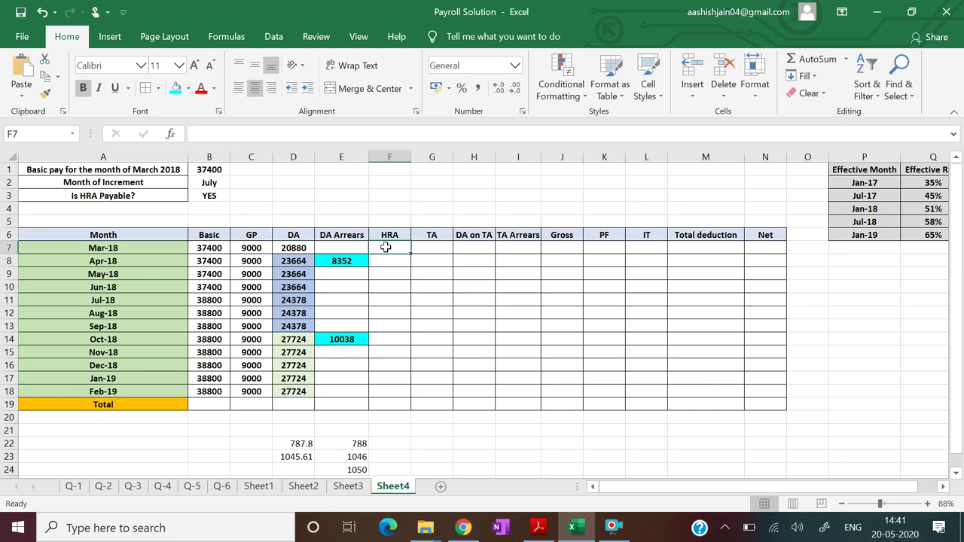
click(538, 527)
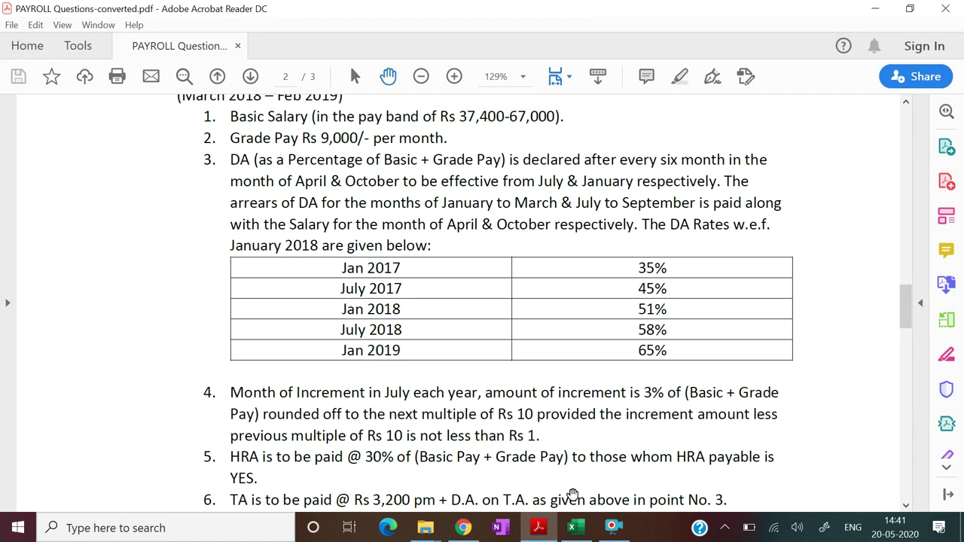
click(537, 526)
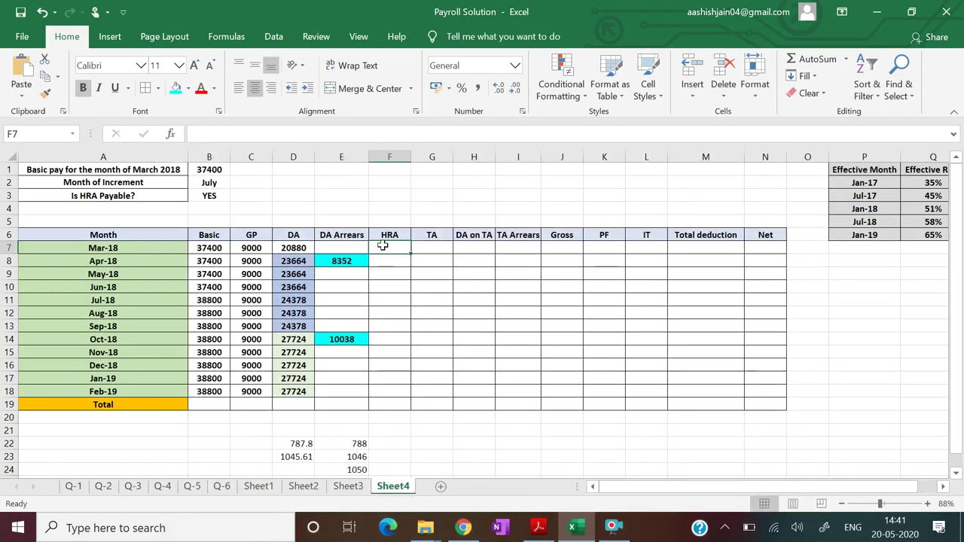
Start the Mar-18 HRA formula in F7 as =ROUND(IF(B3="YES" to test whether HRA is payable
text(=RO)
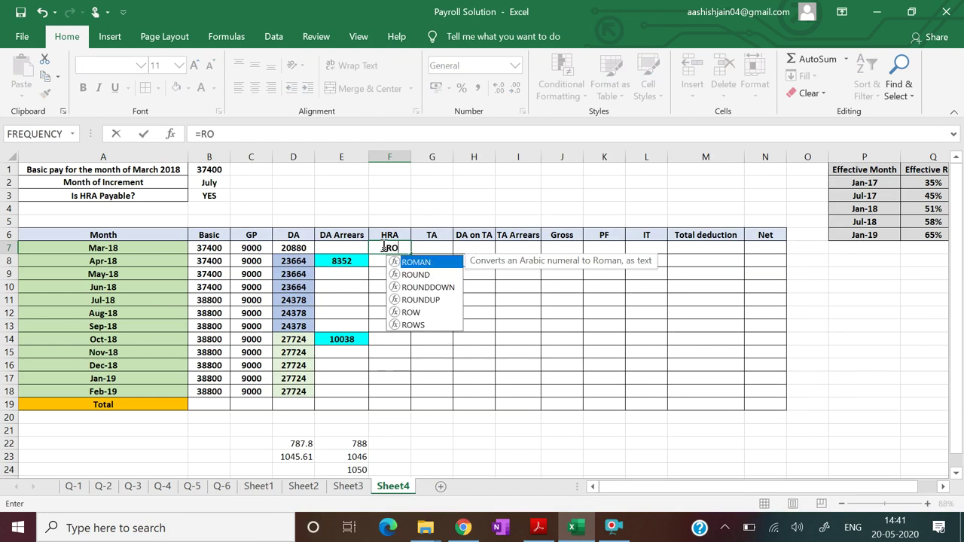
text(UND()
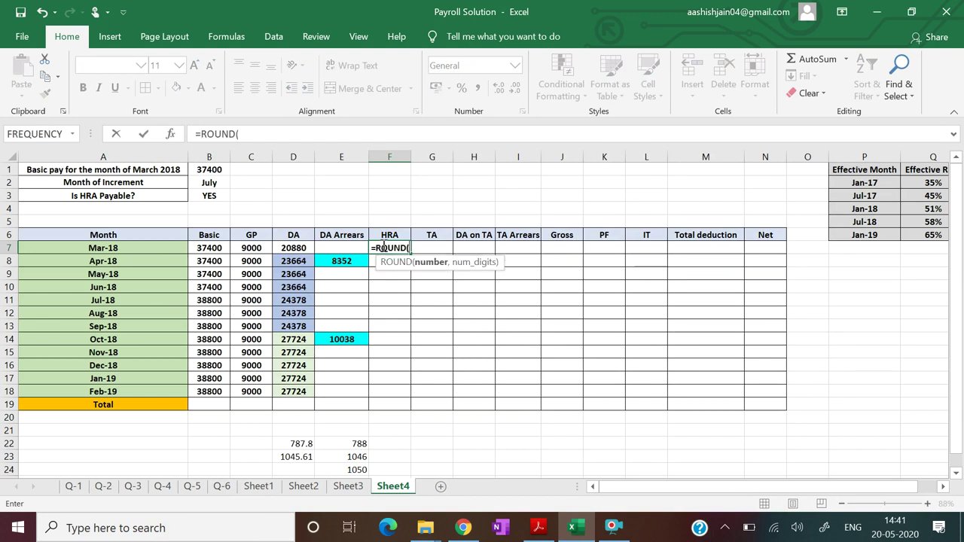
text(IF()
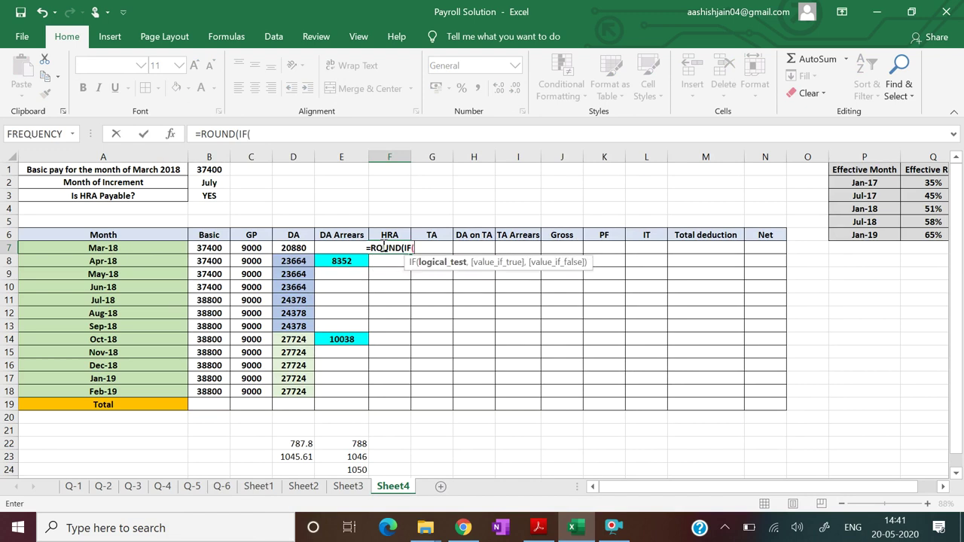
click(209, 196)
text(=)
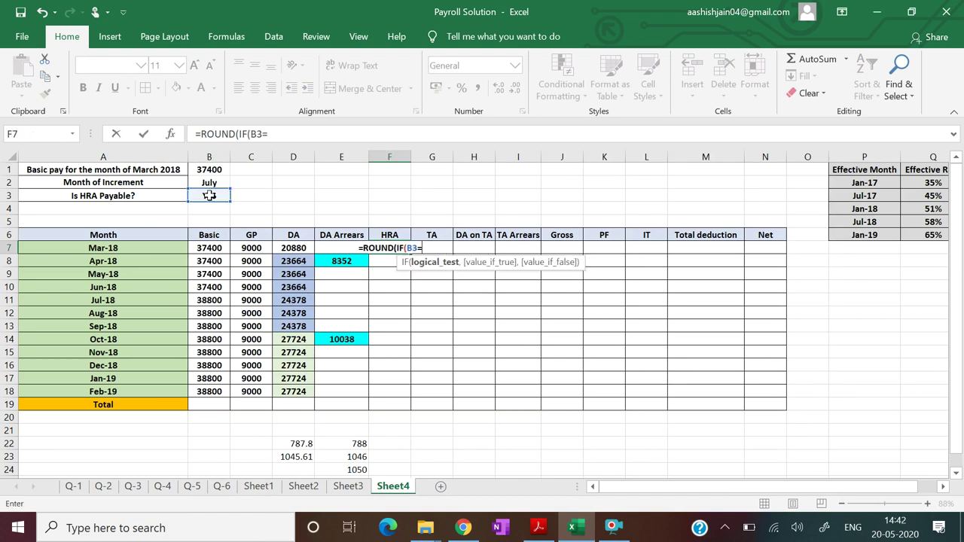
text("YE)
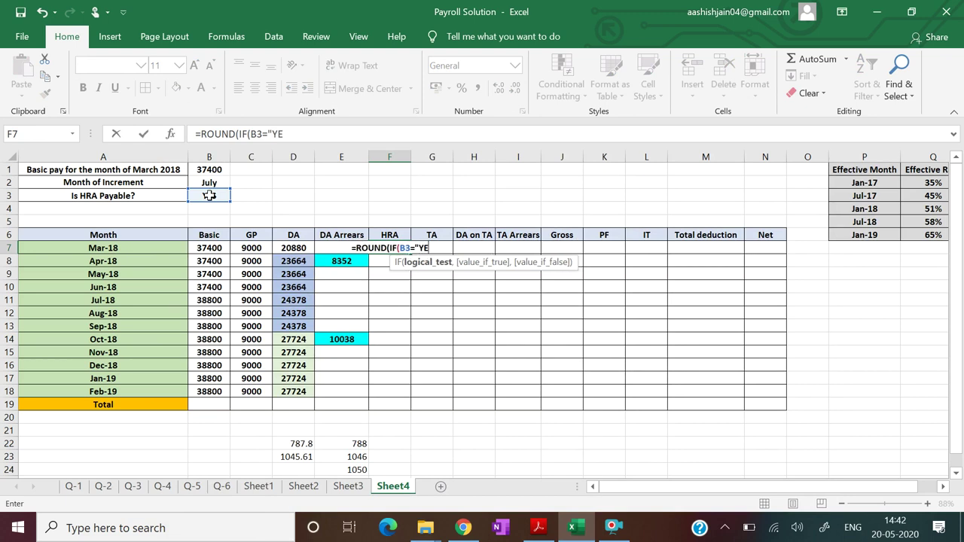
text(S")
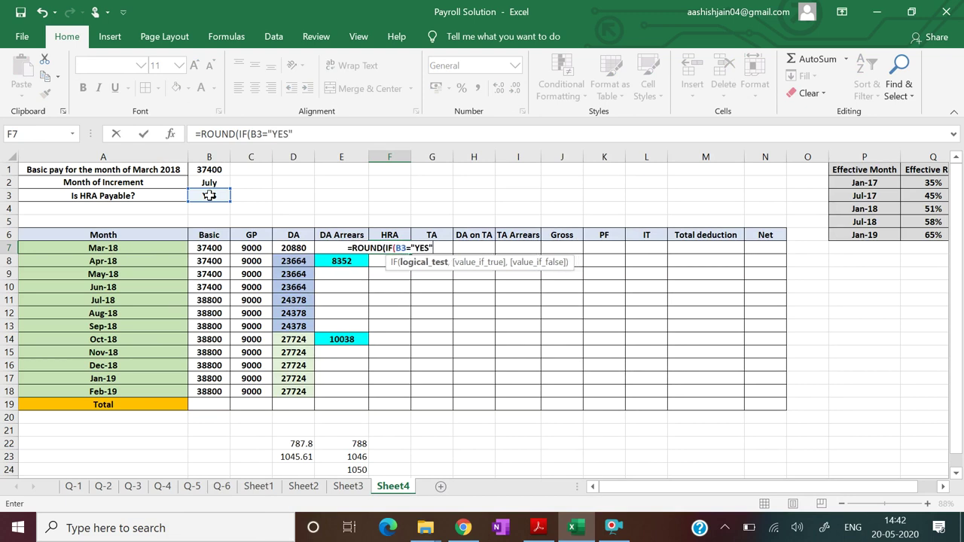
Complete the Mar-18 HRA formula with 30% of basic plus grade pay, otherwise zero: =ROUND(IF(B3="YES",30%*(B7+C7),0),0)
text(,30%)
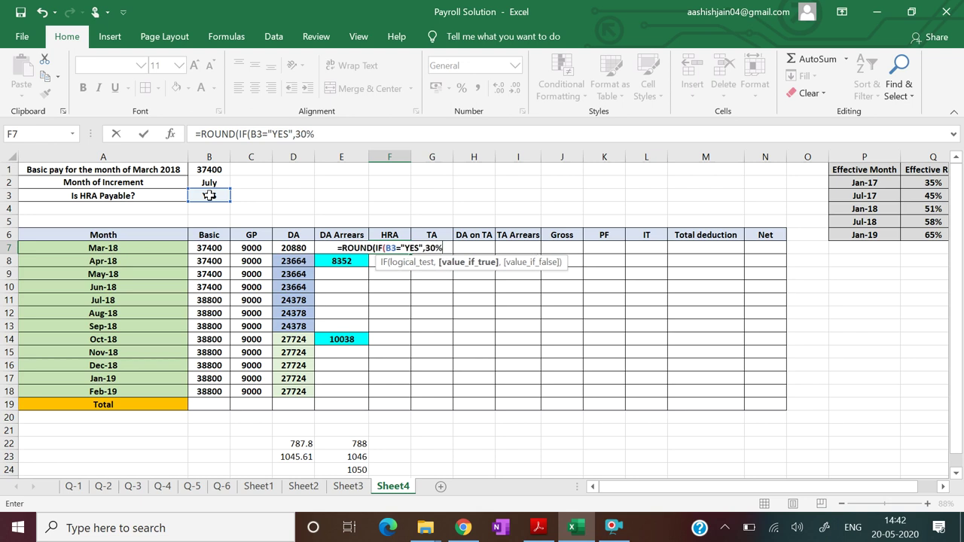
text(*)
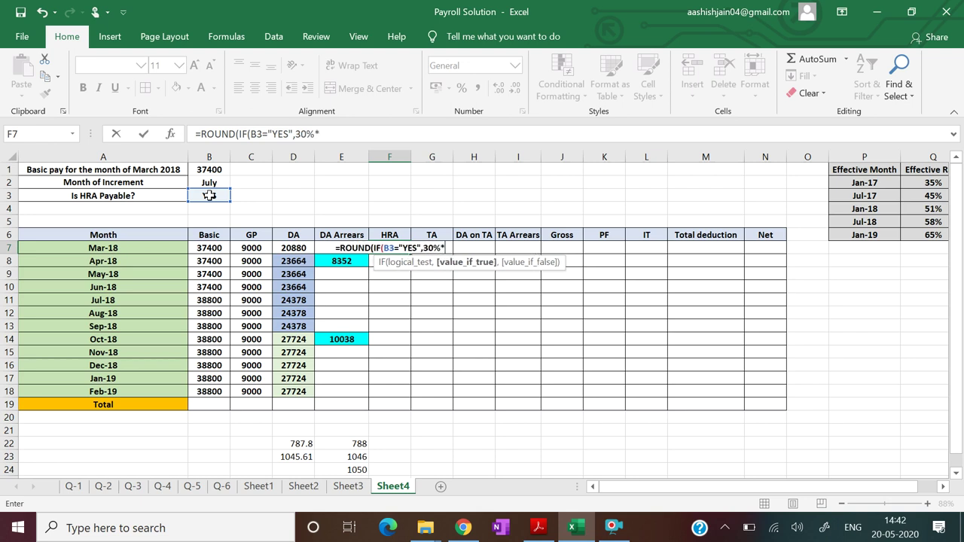
text(()
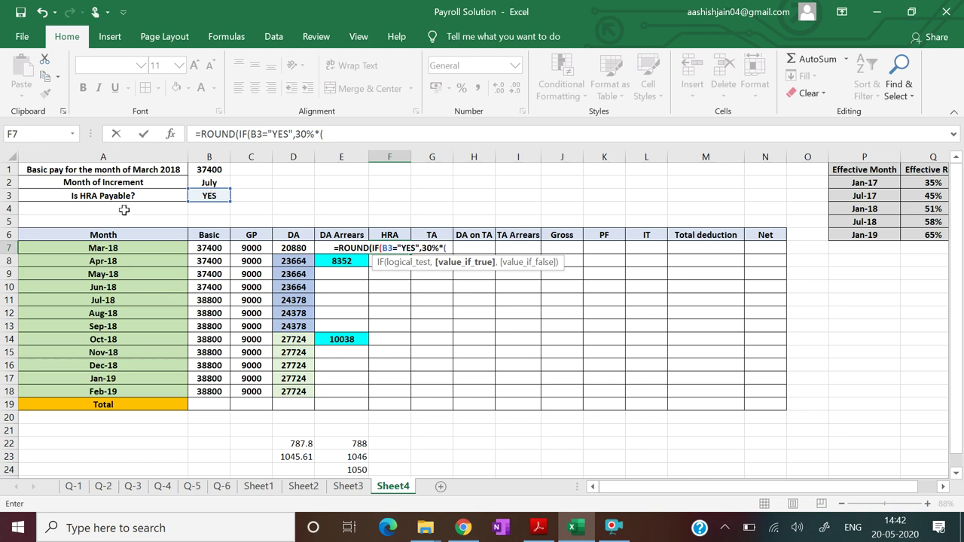
click(209, 249)
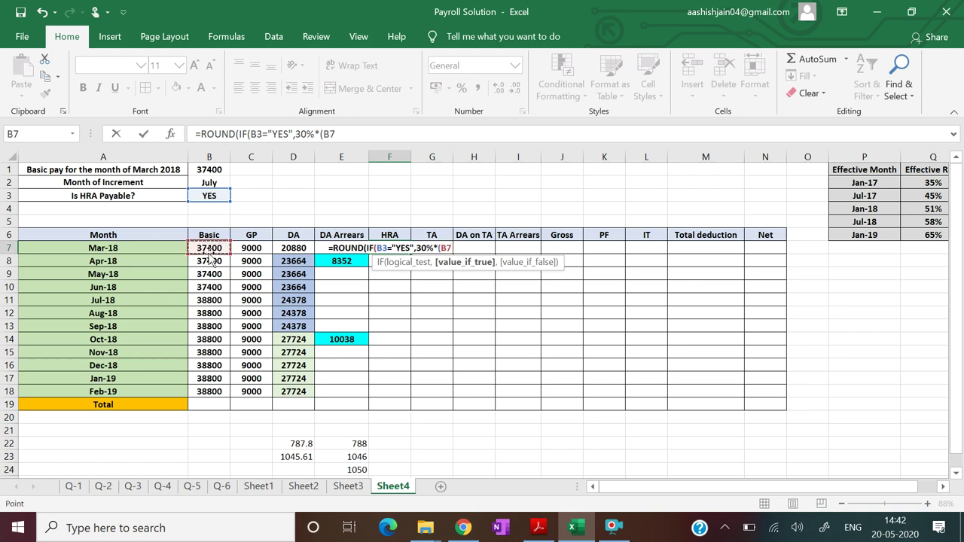
text(+)
click(252, 250)
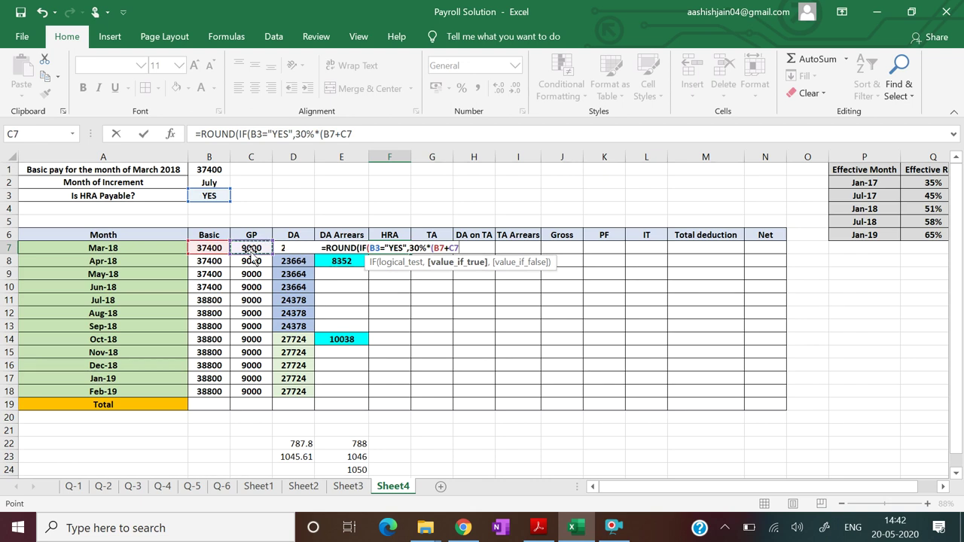
text(),0)
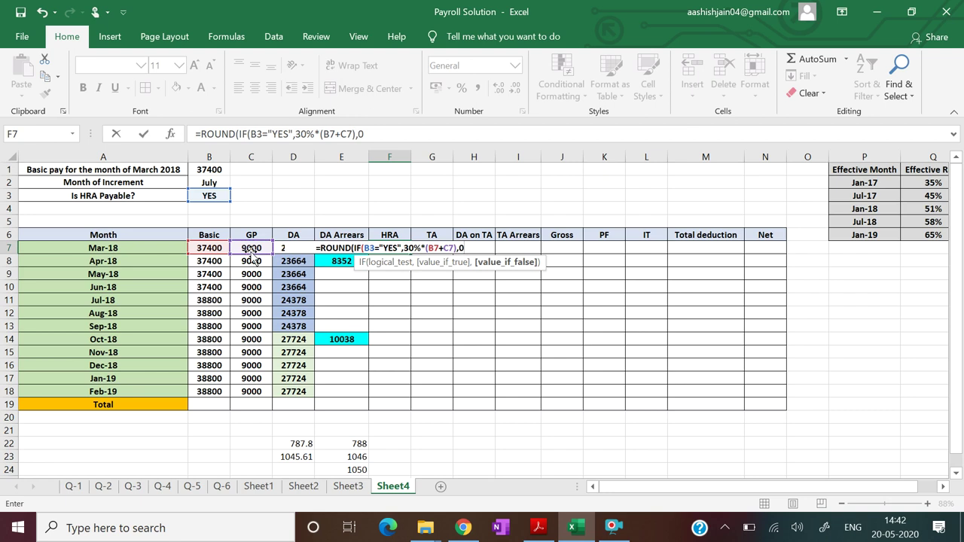
text())
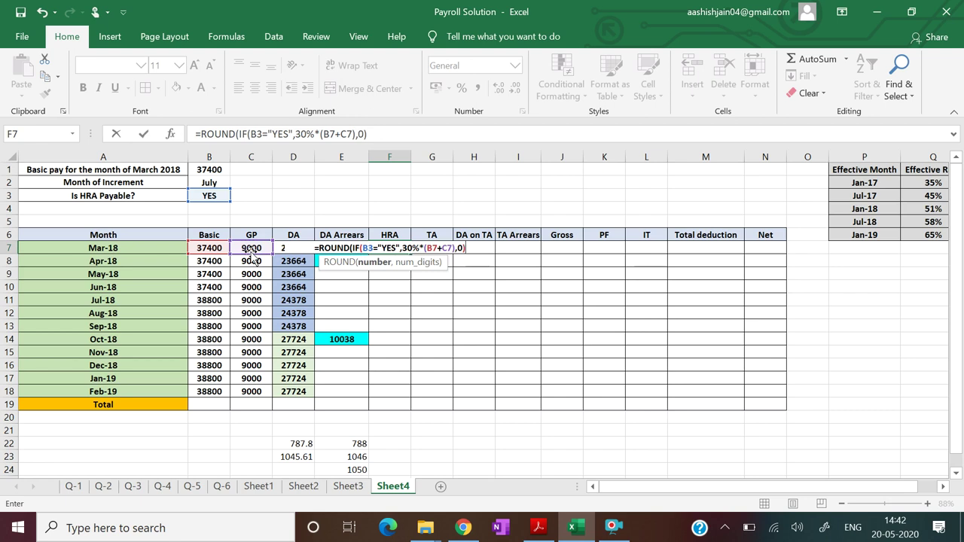
text(,0)
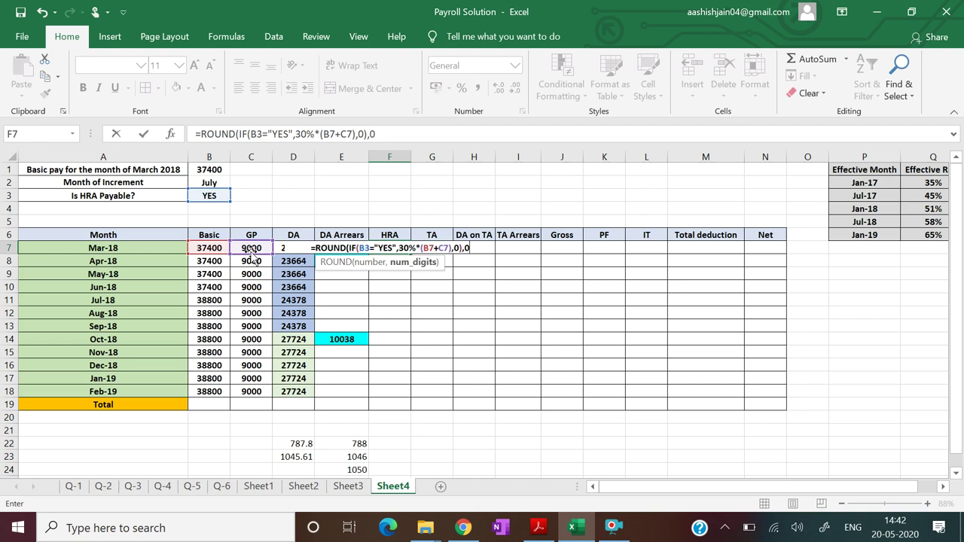
text())
key(ctrl+Return)
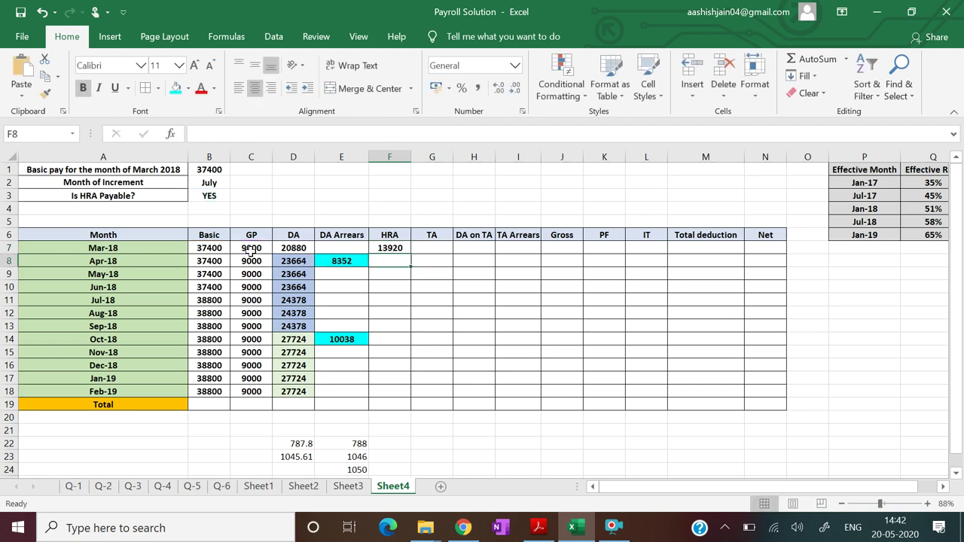
Make the HRA-payable reference in the Mar-18 HRA formula absolute as $B$3
click(391, 248)
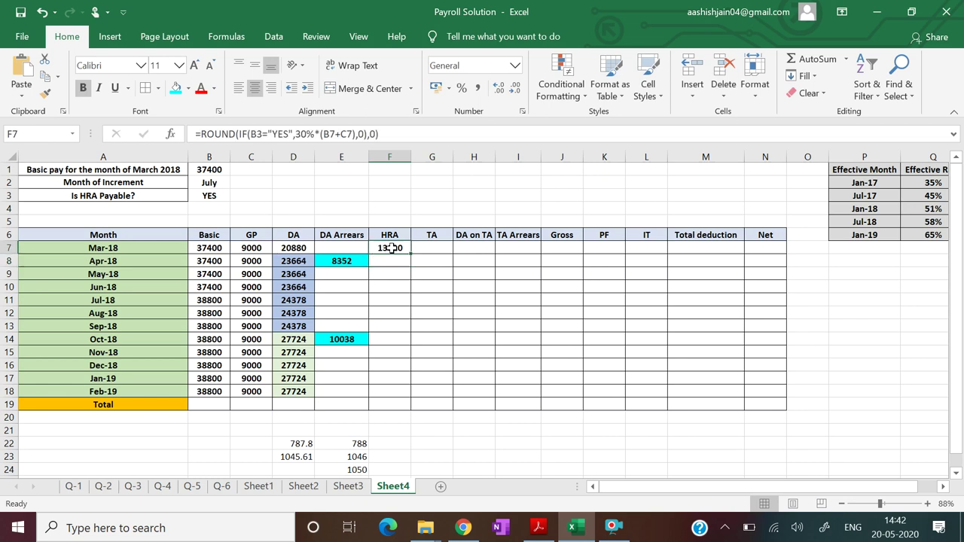
click(384, 134)
key(Left)
key(Left)
key(Left)
key(Left)
key(Left)
key(Left)
key(Left)
key(Left)
key(Left)
key(Left)
key(Left)
key(Left)
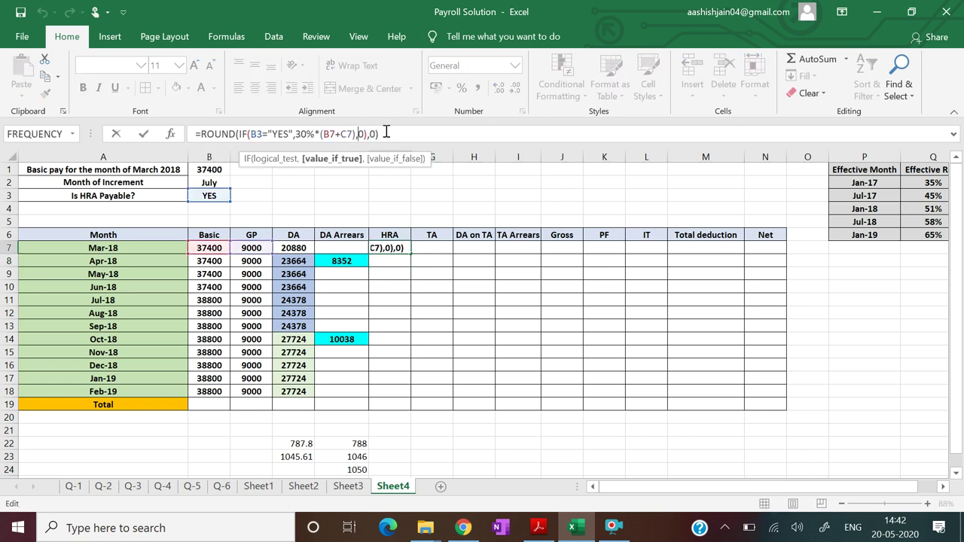
key(Left)
key(Left)
key(Left)
key(Left)
key(Left)
key(Left)
key(Left)
key(Left)
key(Left)
key(Left)
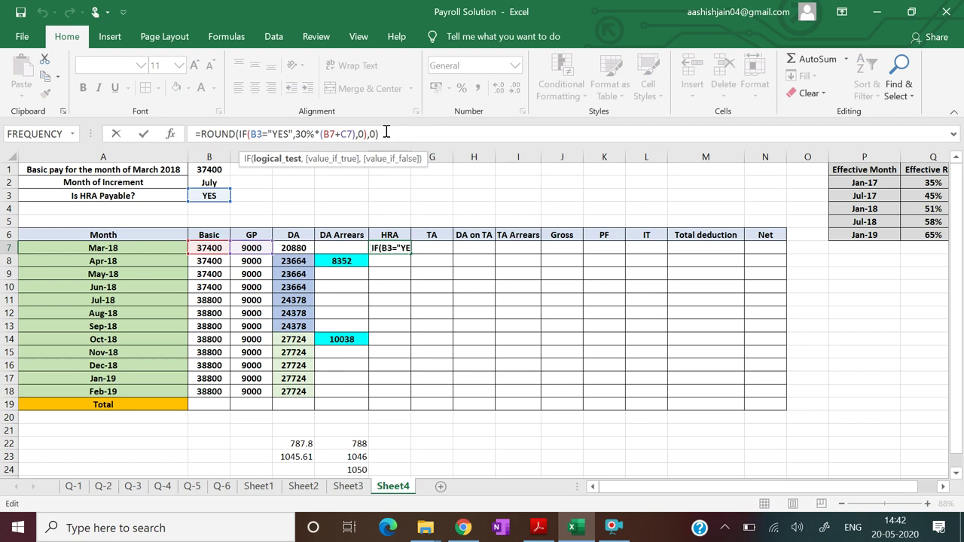
key(F4)
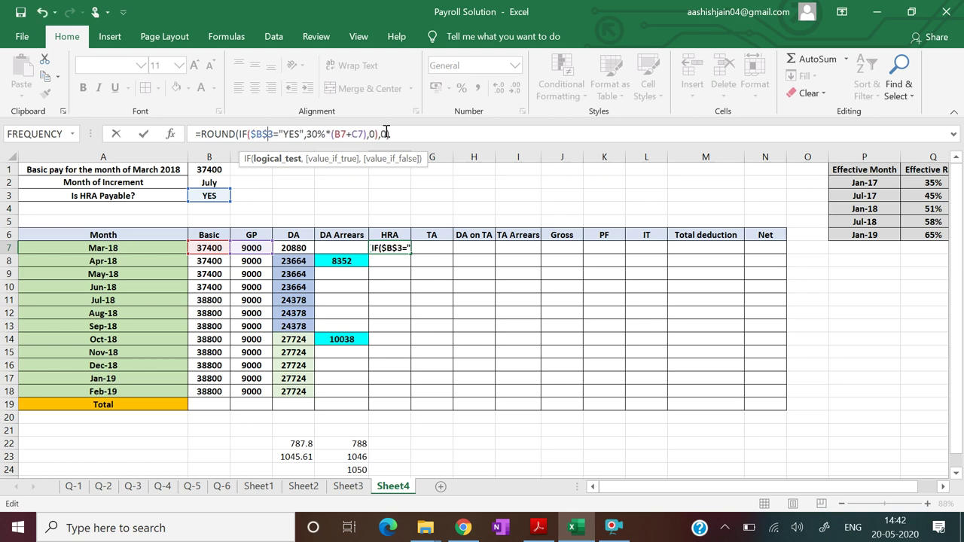
key(Return)
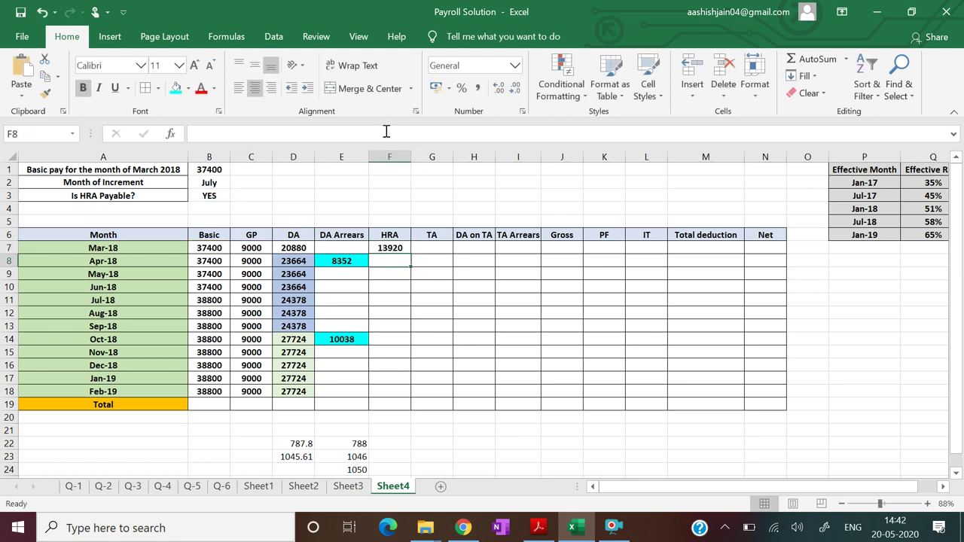
Fill the Mar-18 HRA formula down the HRA column through Feb-19
click(398, 248)
drag(412, 253, 403, 399)
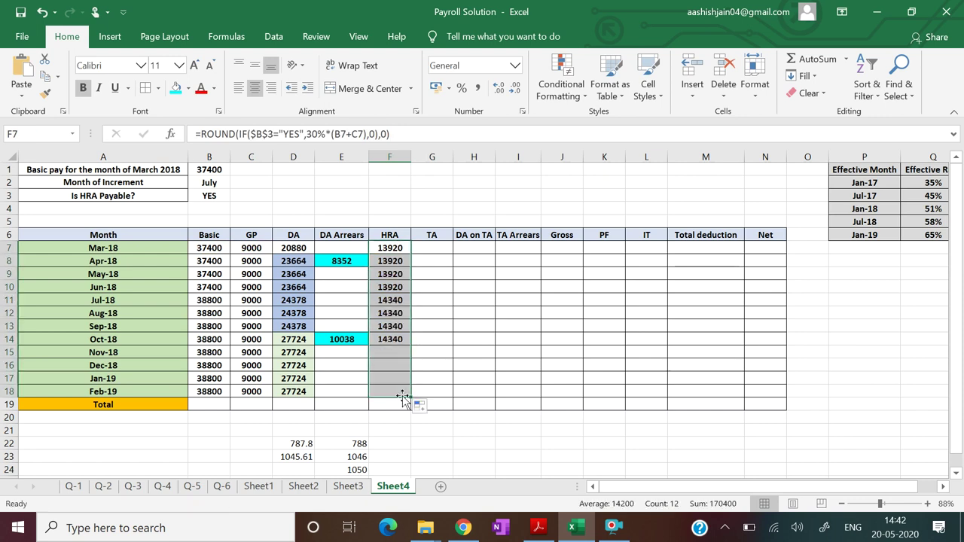
click(559, 362)
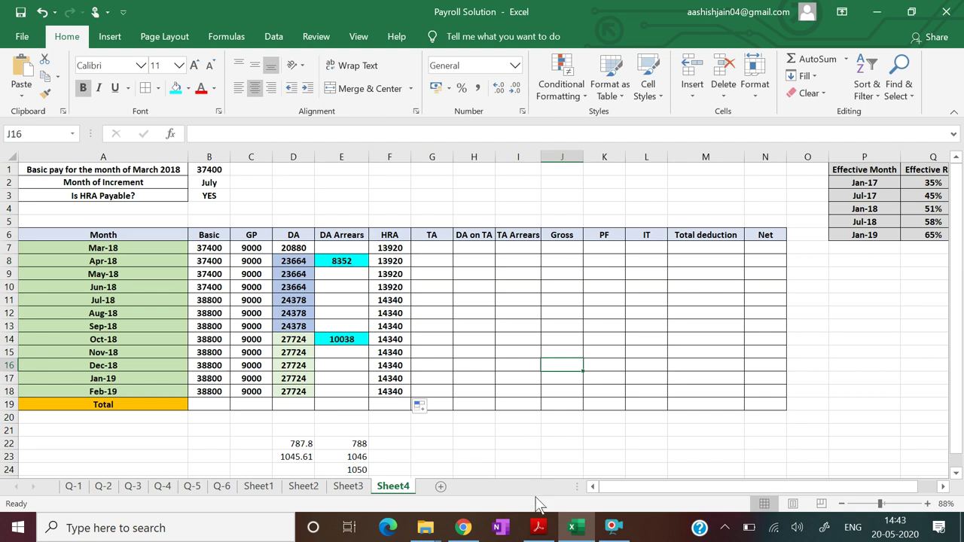
Check the TA rule in the payroll questions PDF in Acrobat Reader and return to the Excel worksheet
click(538, 527)
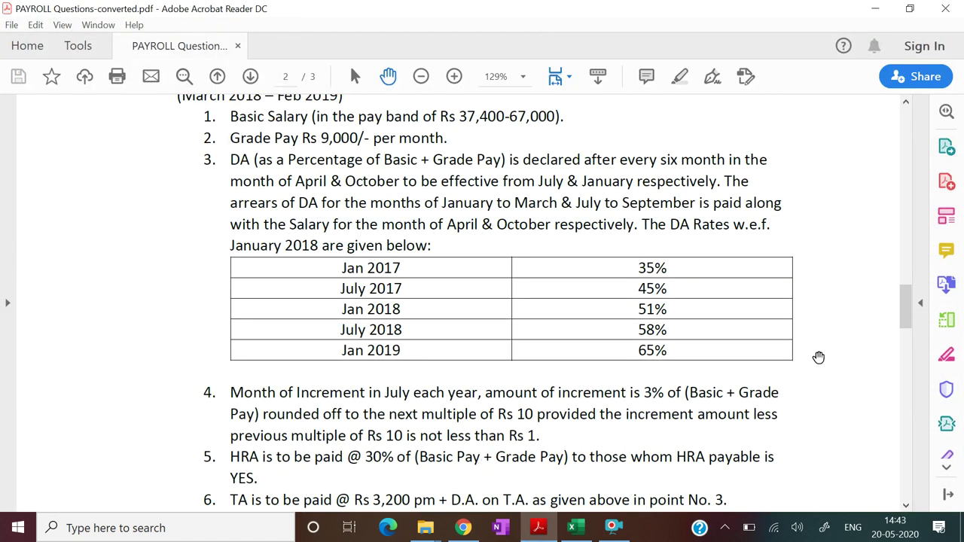
drag(912, 319, 914, 335)
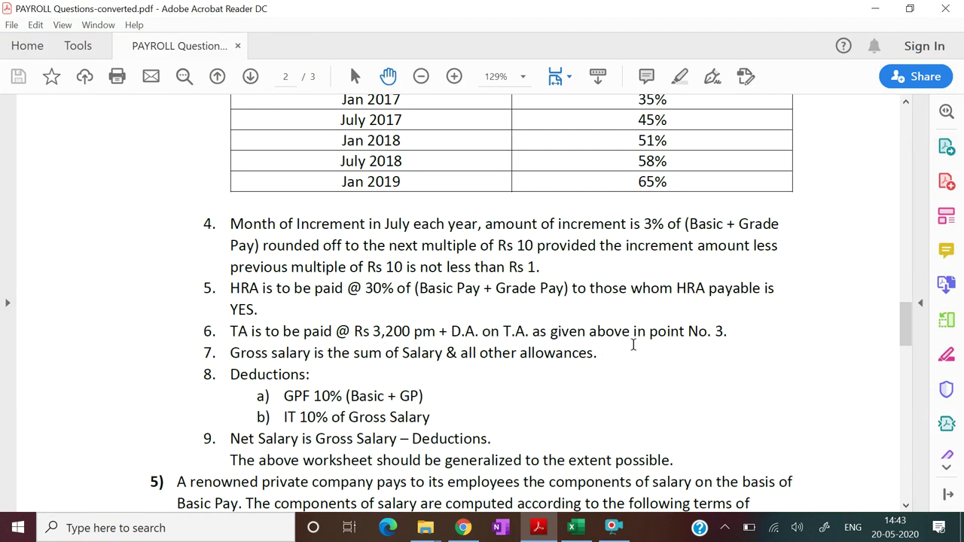
click(536, 529)
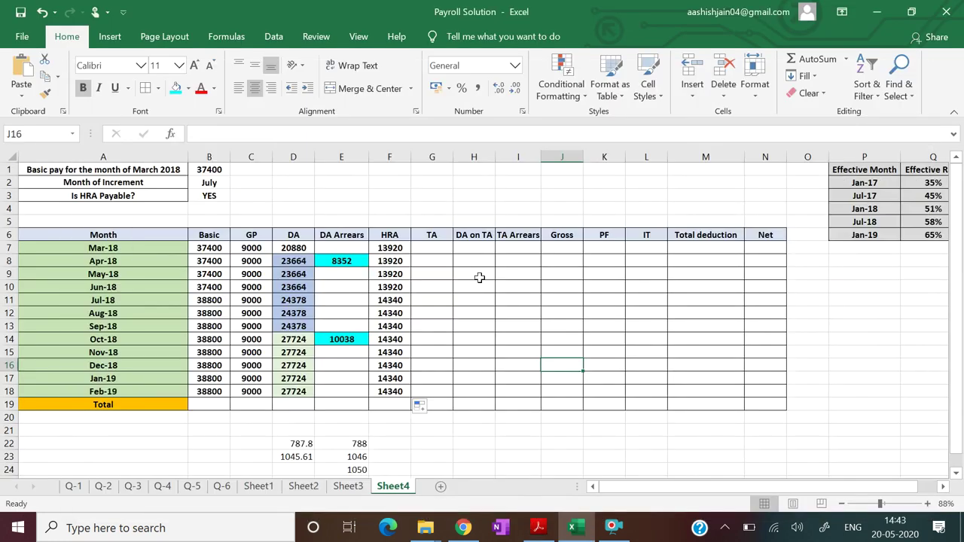
Enter 3200 as the Mar-18 TA and copy it down the TA column through Feb-19
click(432, 251)
text(3)
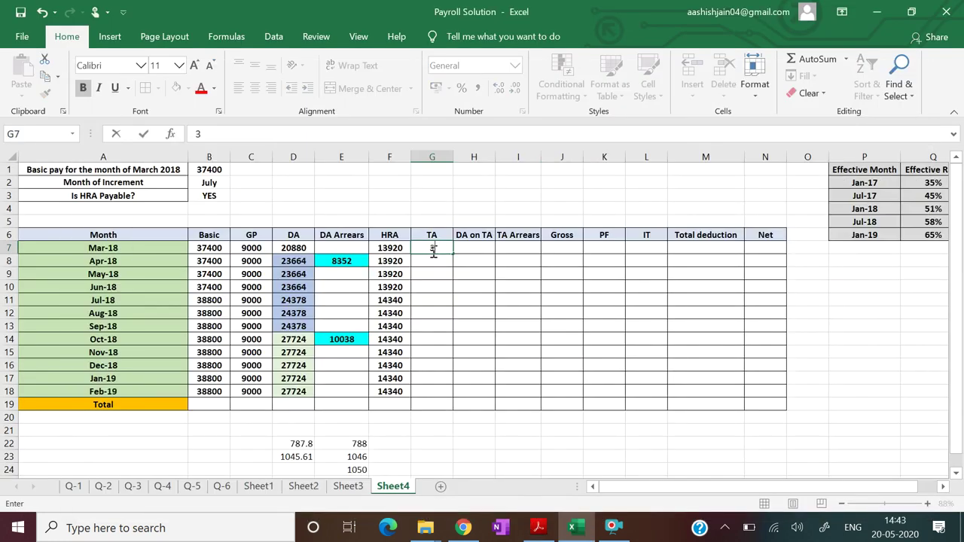
text(200)
key(Return)
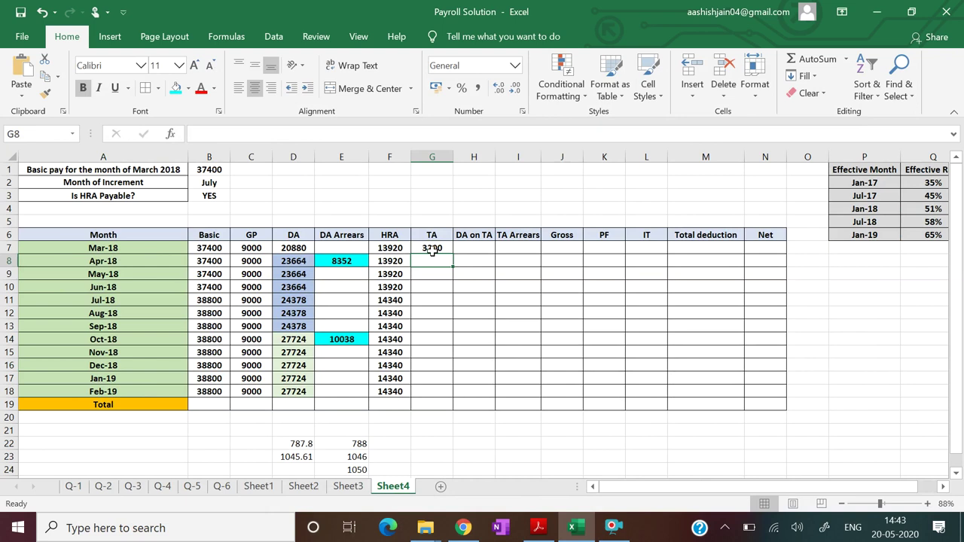
click(435, 249)
drag(453, 254, 440, 399)
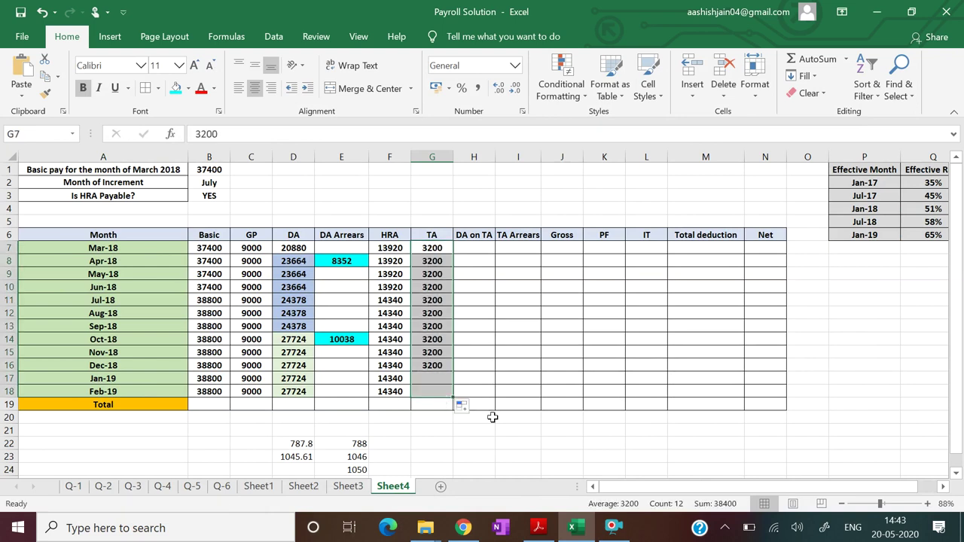
click(644, 468)
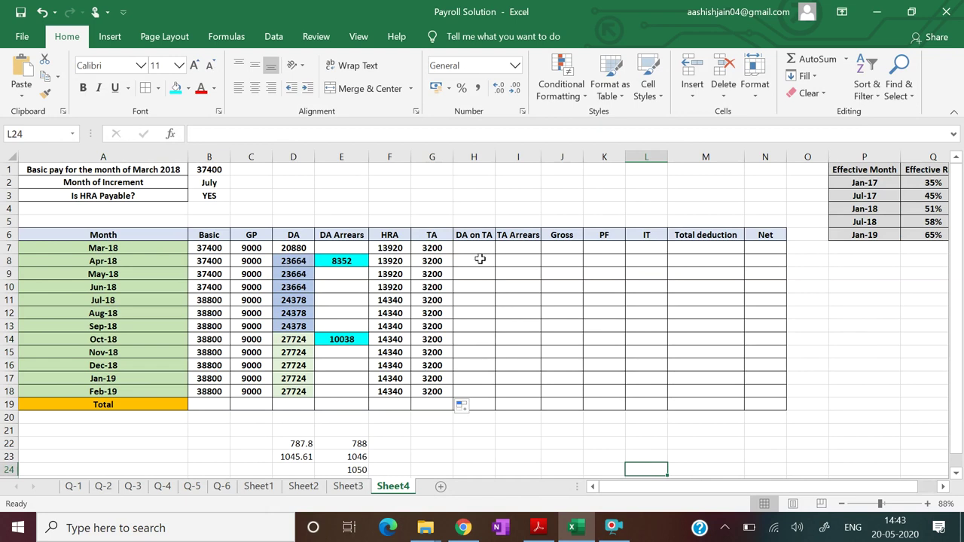
Enter =ROUND(G7*Q3,0) as the Mar-18 DA on TA, multiplying the TA by the Jul-17 effective rate
click(477, 248)
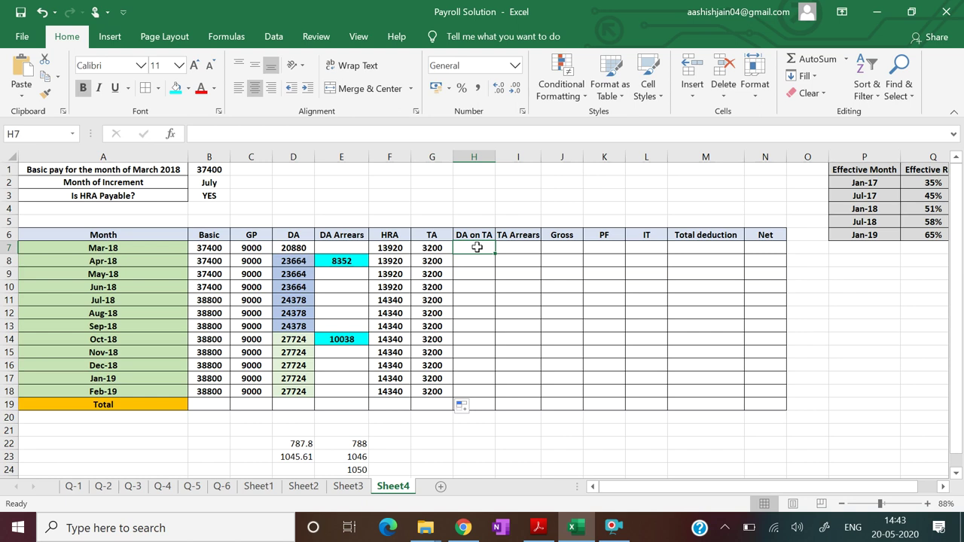
text(=)
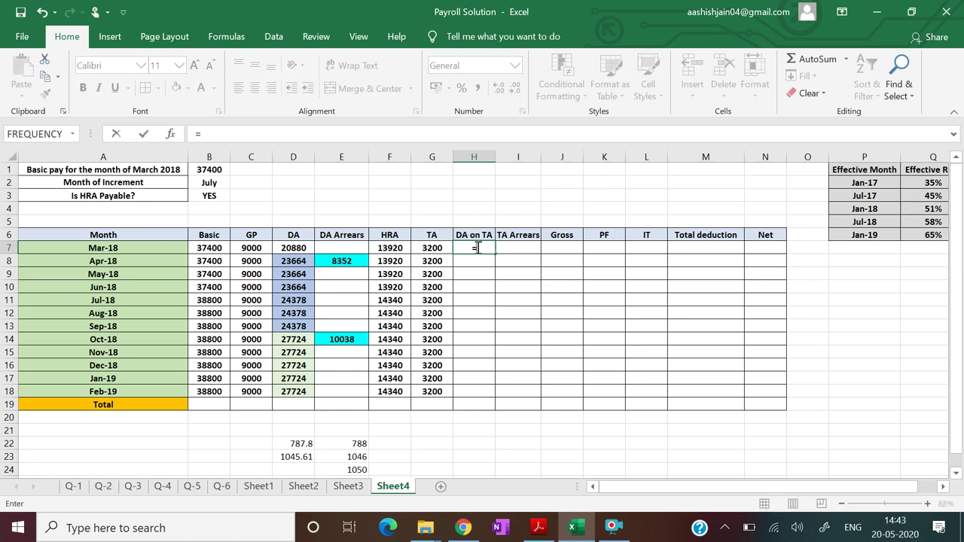
text(ROUND)
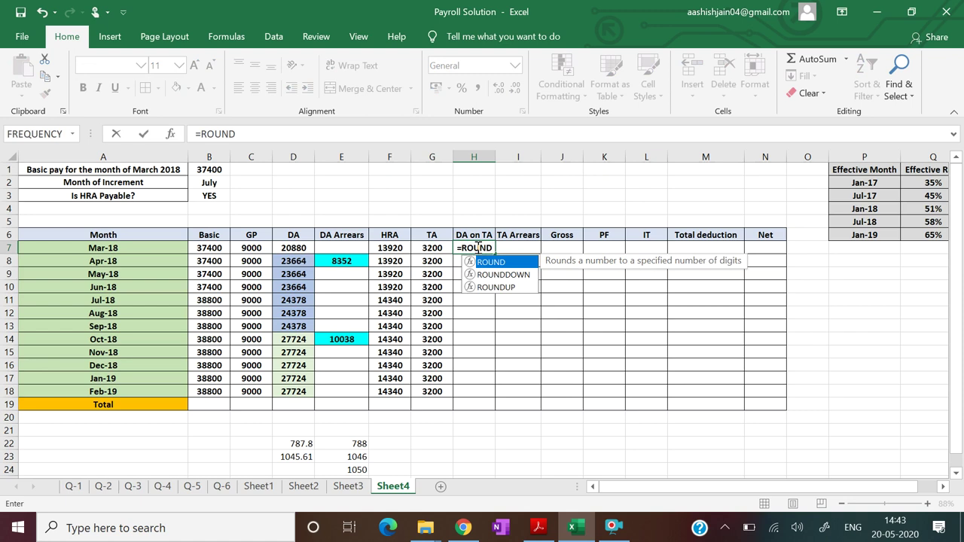
text(()
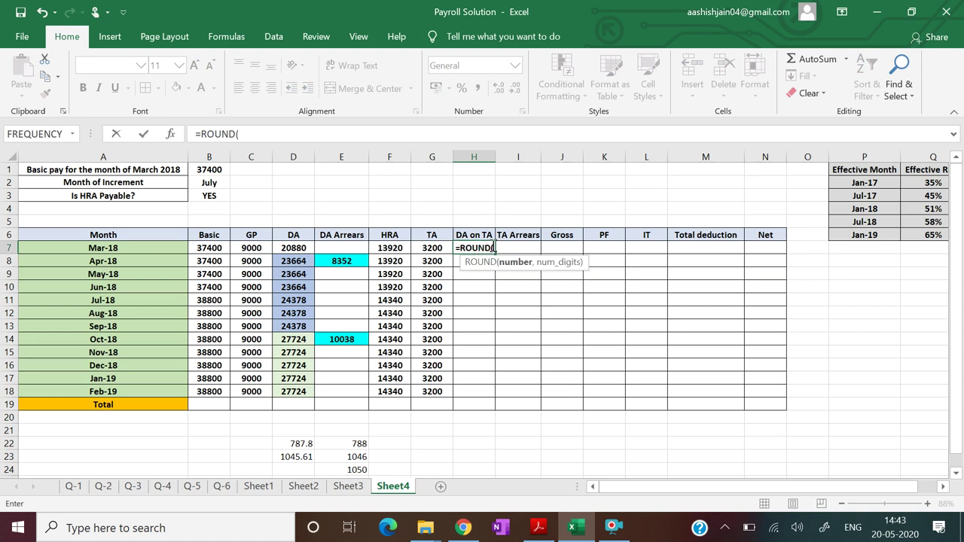
click(436, 247)
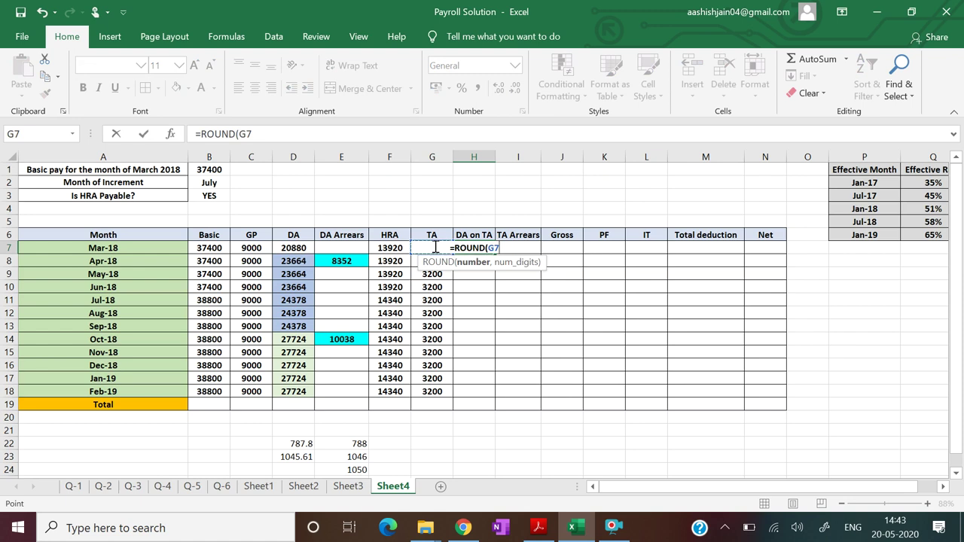
text(*)
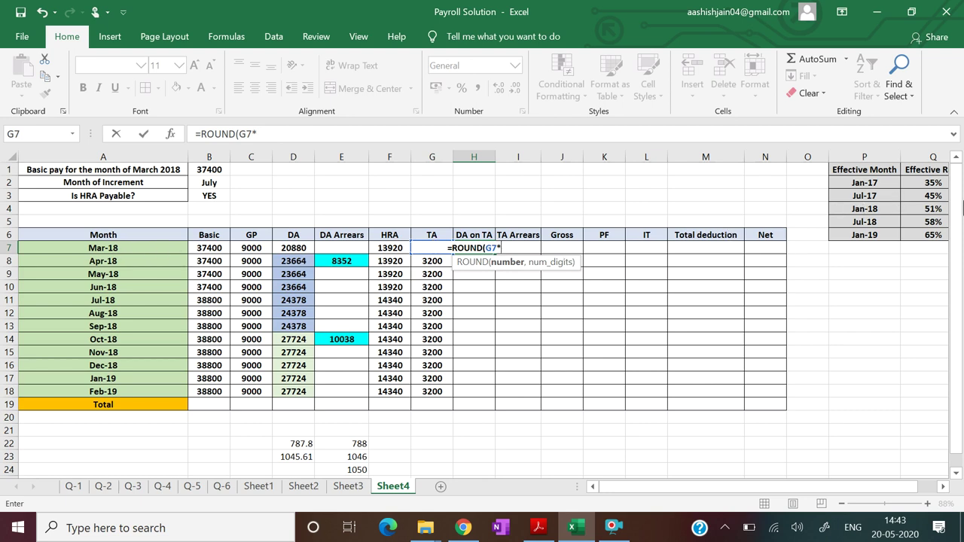
click(919, 196)
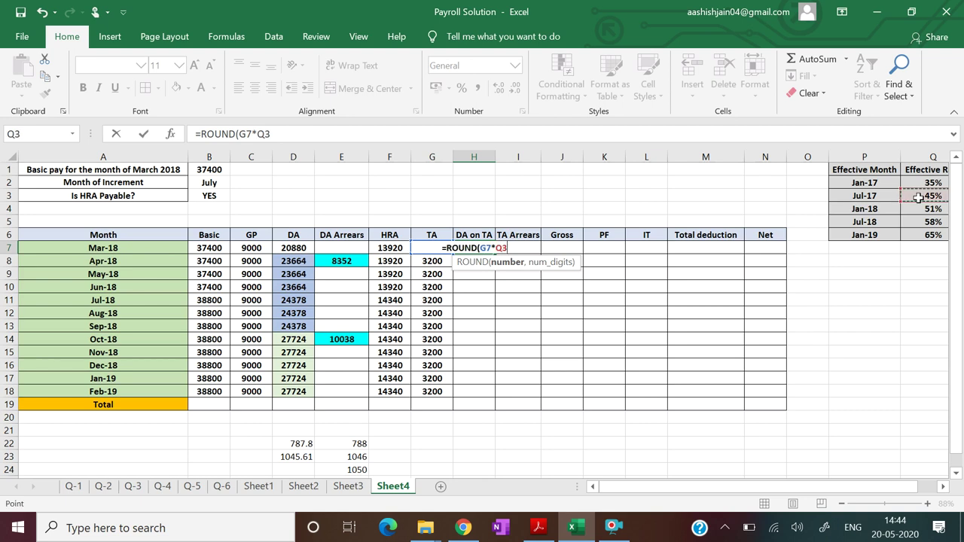
text(,0))
key(Return)
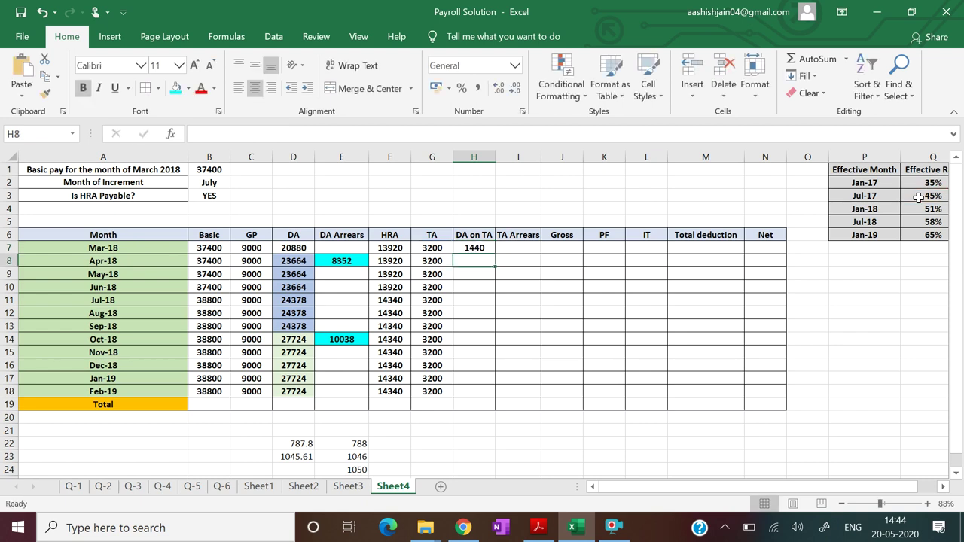
Make the rate reference in the Mar-18 DA on TA formula absolute as $Q$3 and fill it down through Feb-19
click(482, 247)
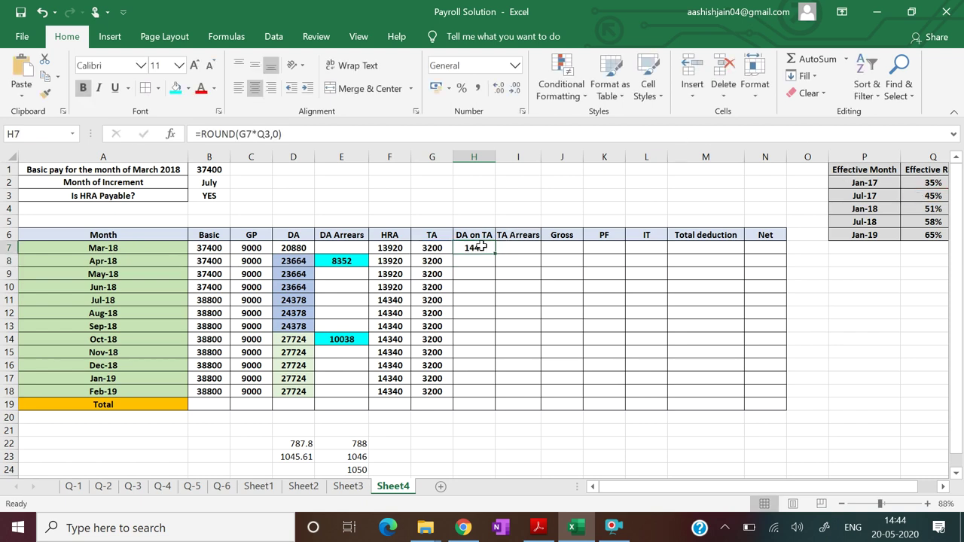
click(270, 134)
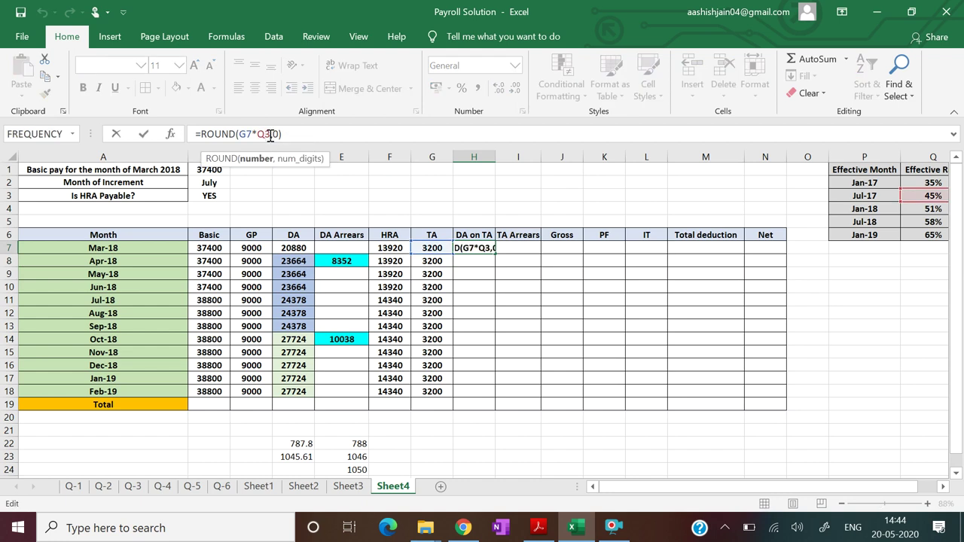
text($Q$)
key(Return)
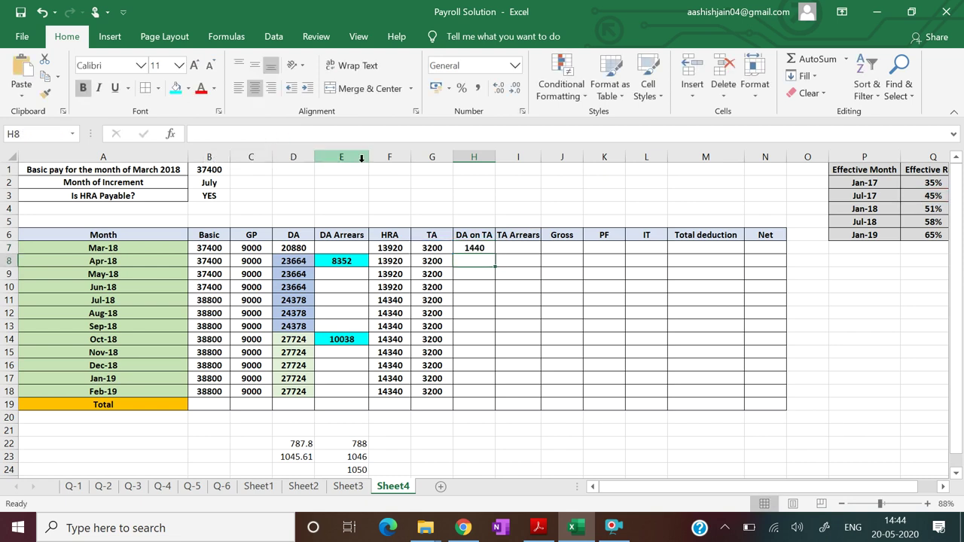
click(482, 247)
drag(495, 254, 490, 396)
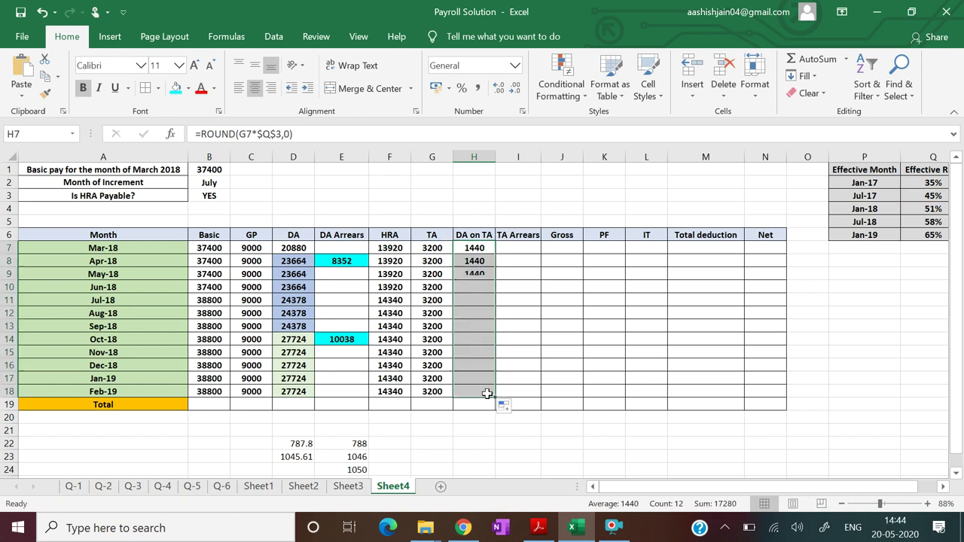
click(586, 387)
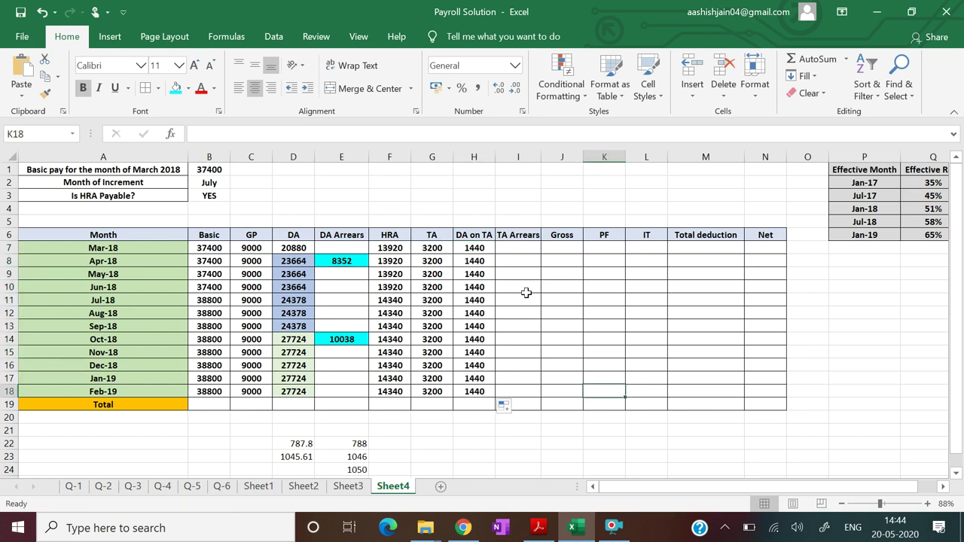
Highlight the Apr-18 and Oct-18 TA Arrears cells with the cyan fill colour
click(516, 249)
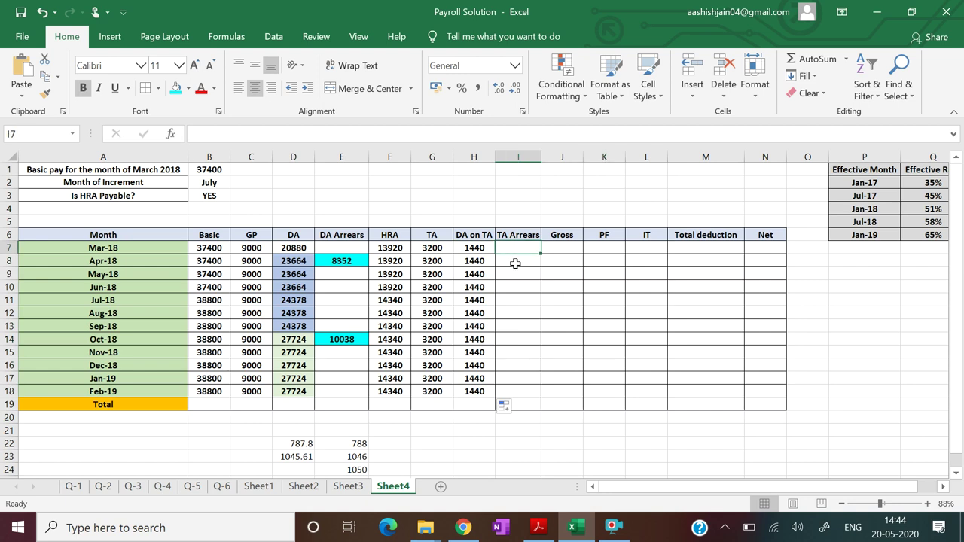
click(523, 263)
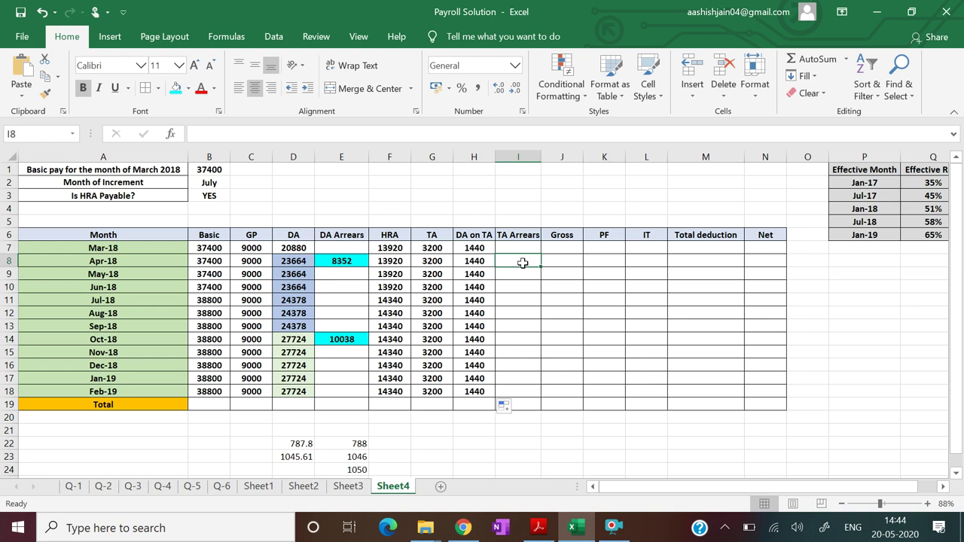
click(175, 88)
click(508, 340)
click(175, 88)
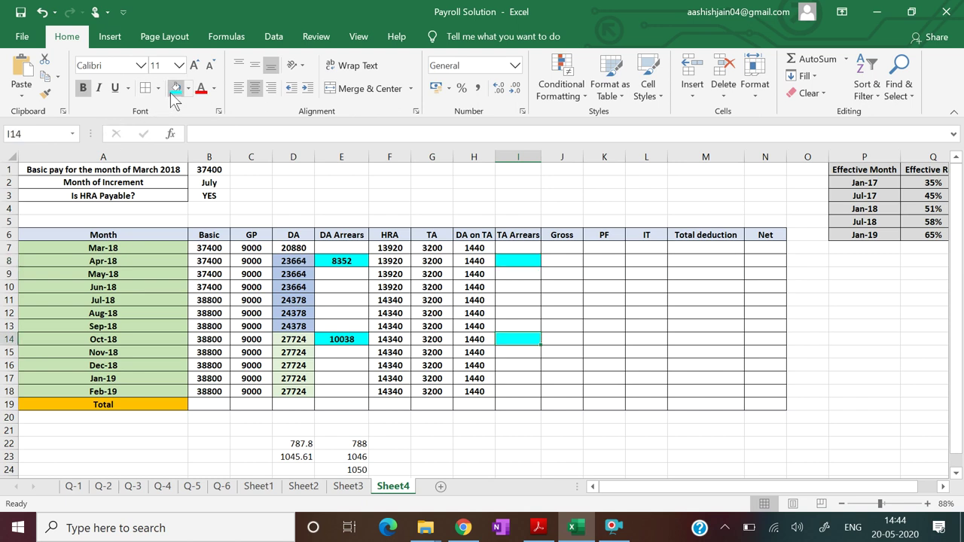
Enter =ROUND(G8*(Q4-Q3)*3,0) as the Apr-18 TA Arrears for three months of the rate difference
click(515, 261)
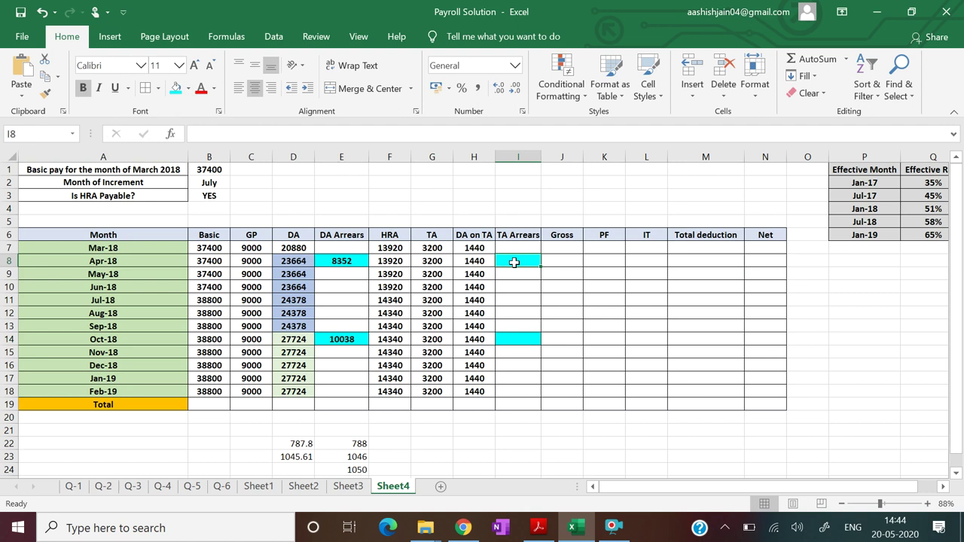
text(=ROUND)
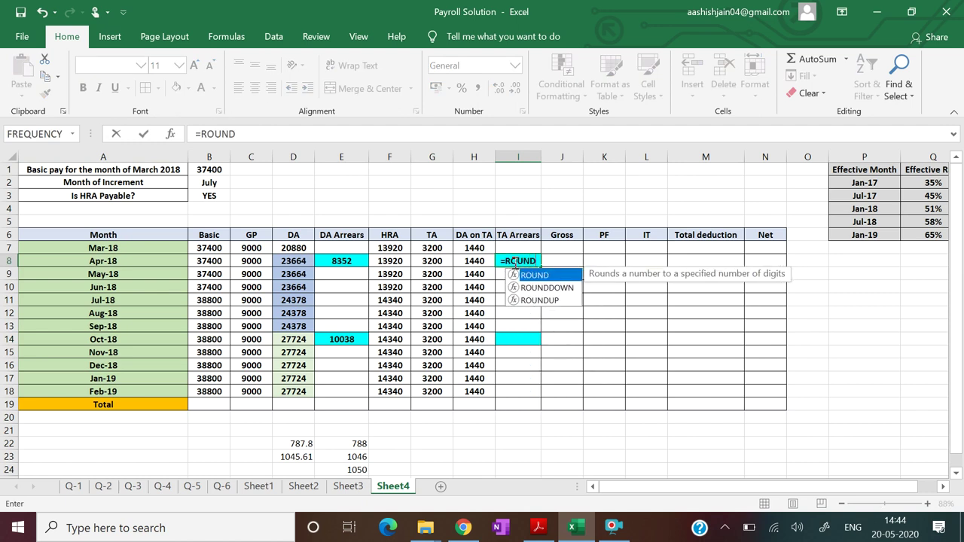
text((()
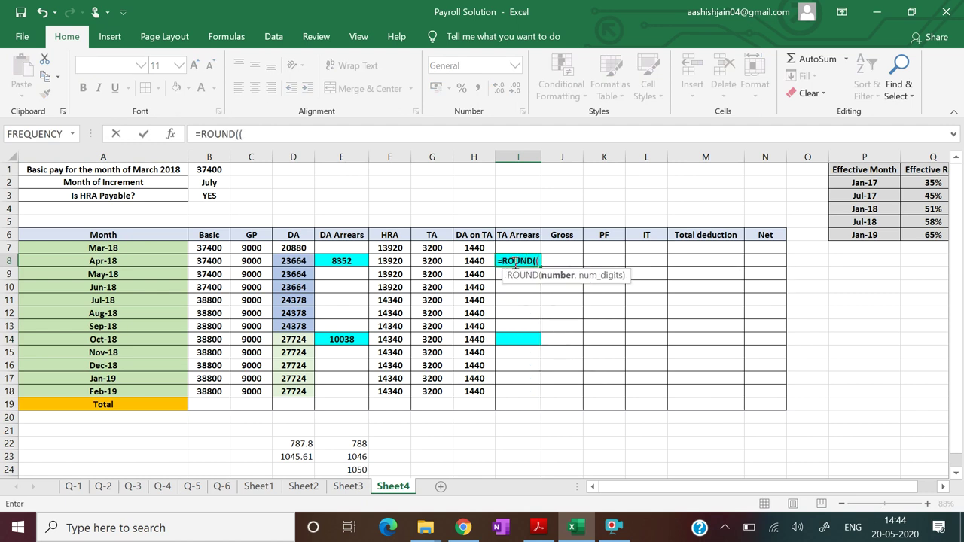
key(BackSpace)
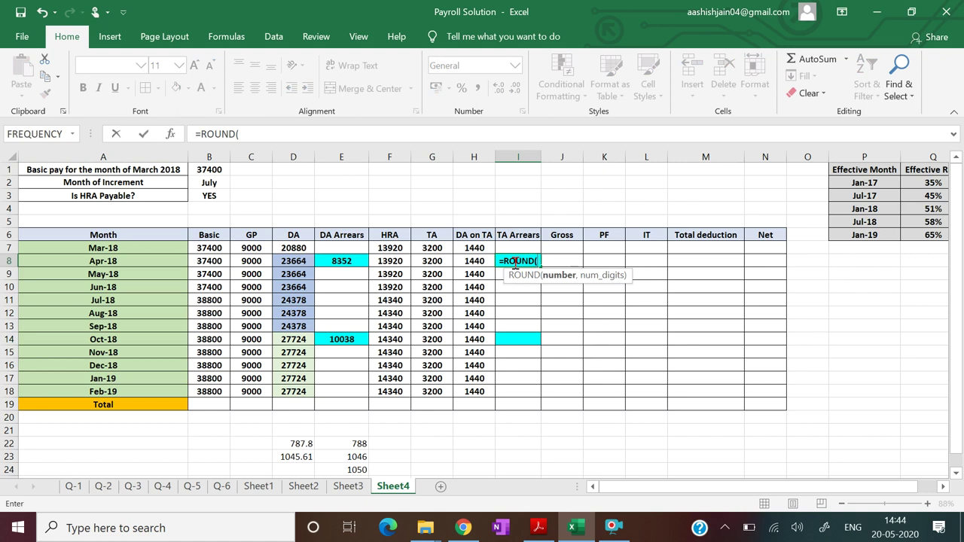
click(432, 261)
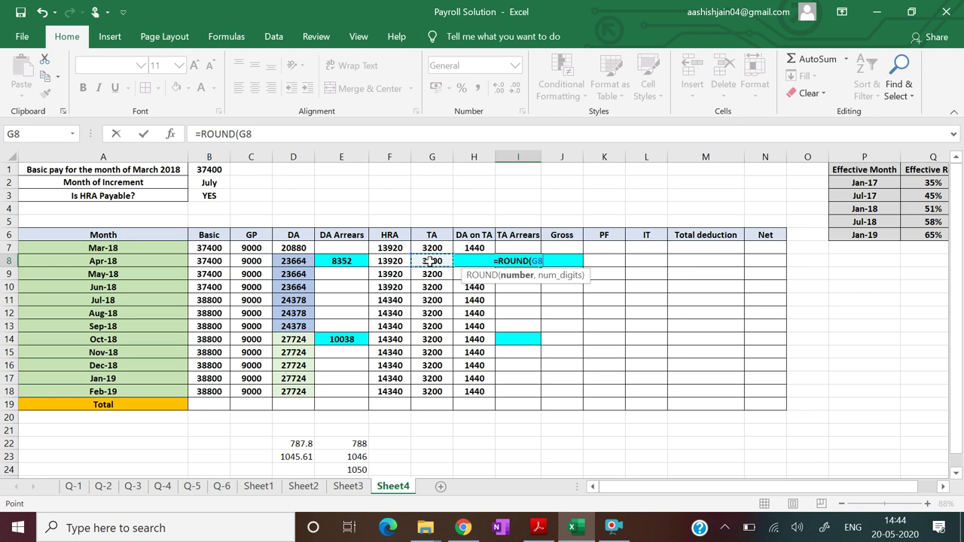
text(*)
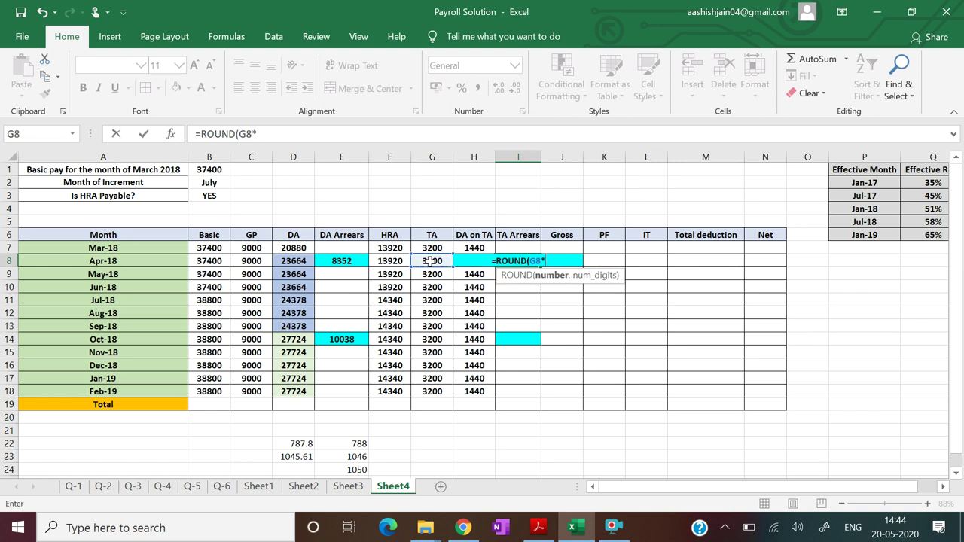
text(()
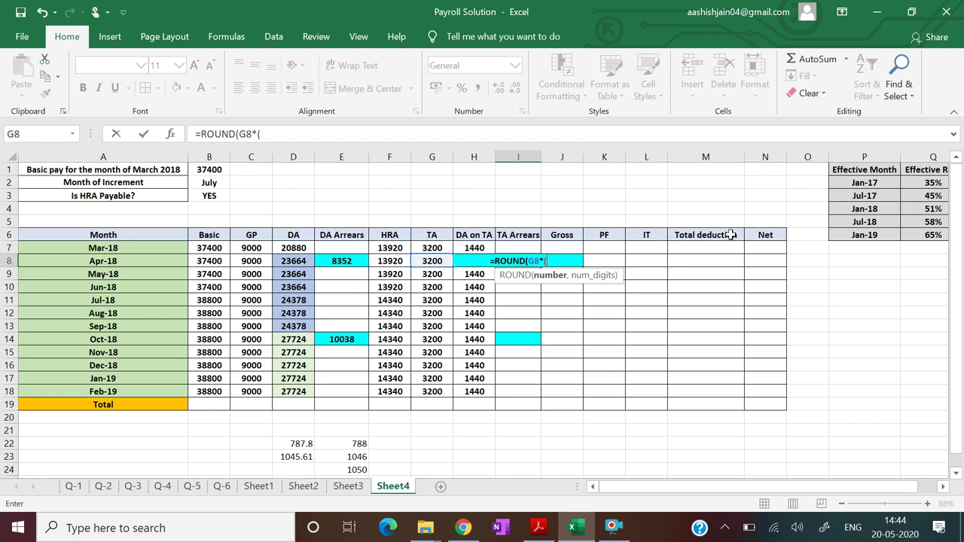
click(920, 209)
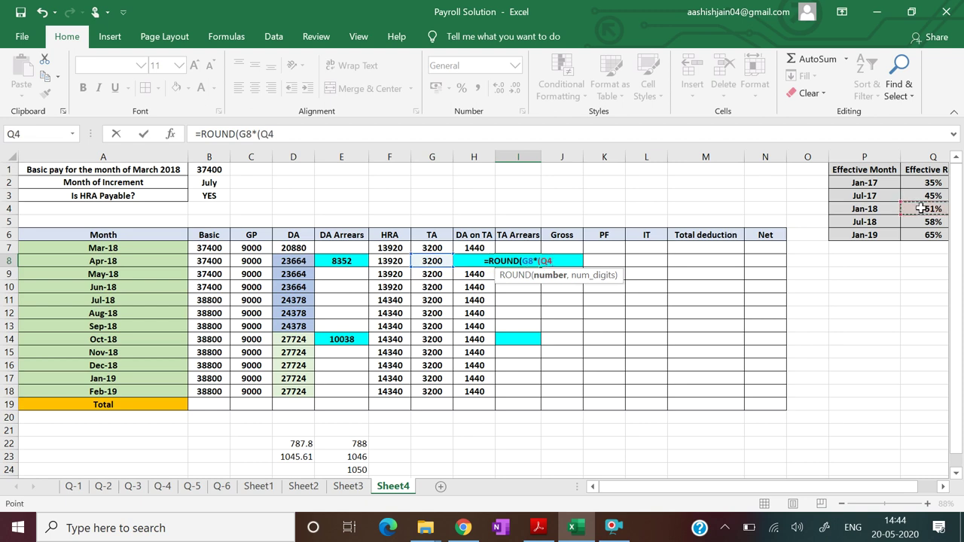
text(-)
click(920, 196)
text())
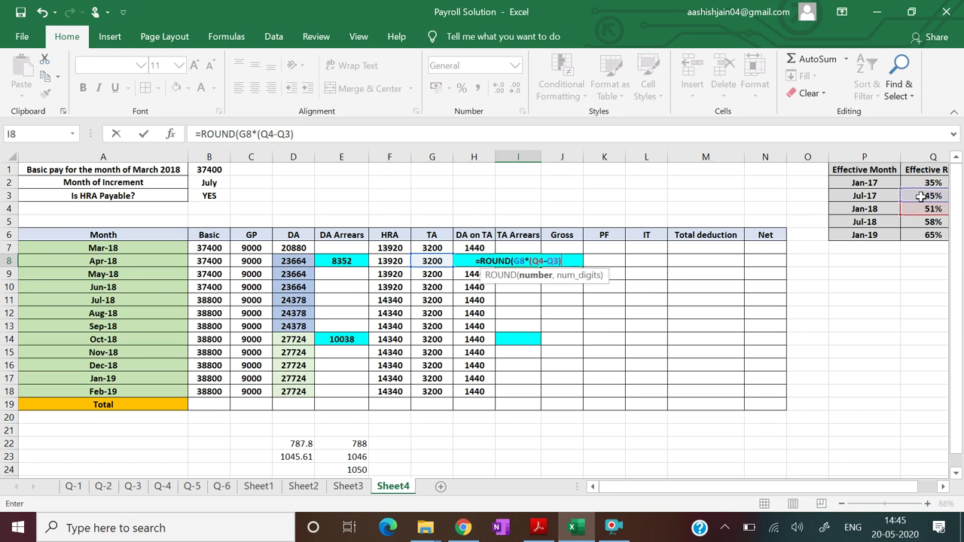
text(*)
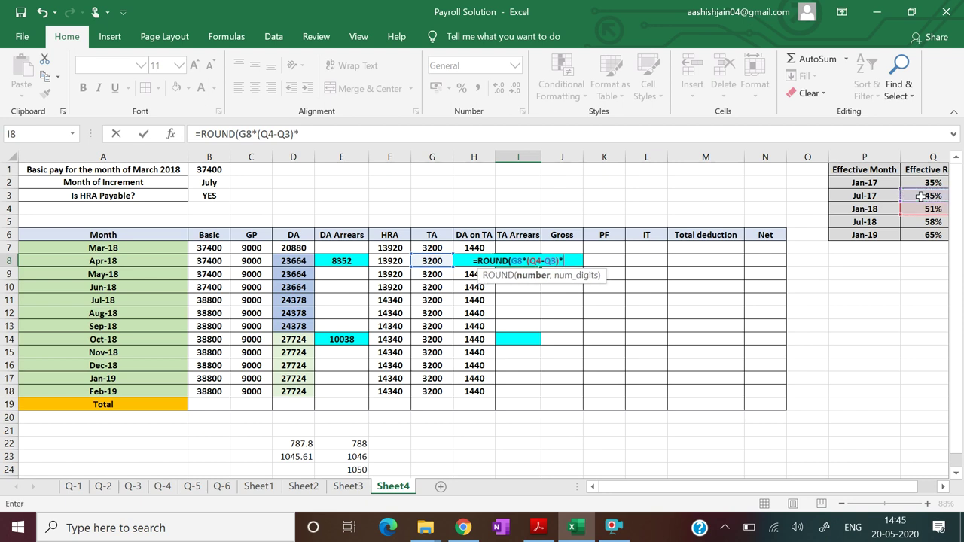
text(3,0)
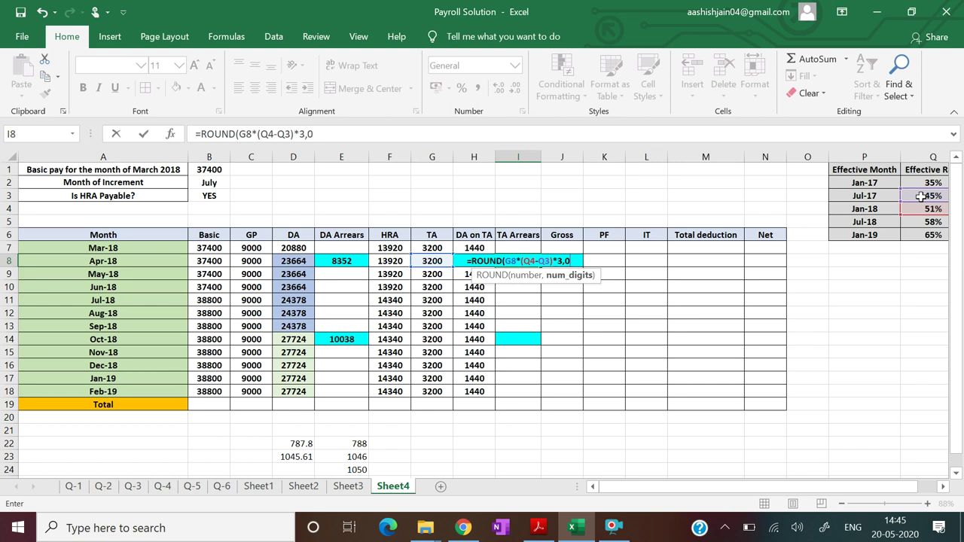
text())
key(Return)
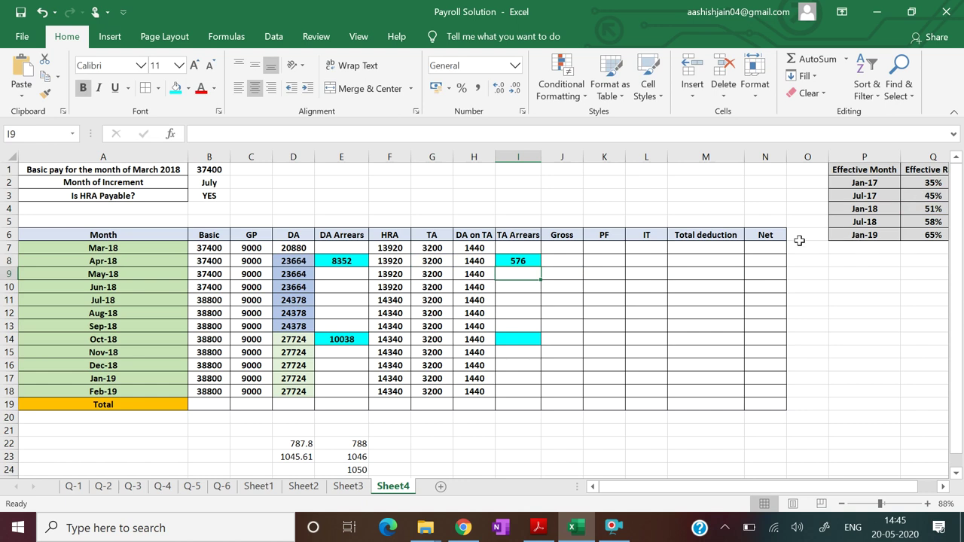
Enter =ROUND(G14*(Q5-Q4)*3,0) as the Oct-18 TA Arrears for three months of the Jul-18 rate difference
click(513, 340)
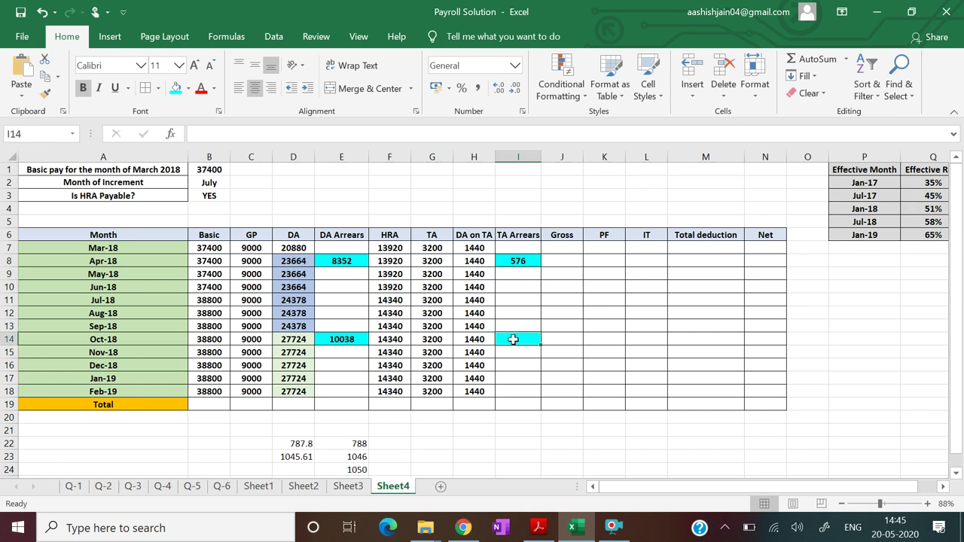
text(=ROUN)
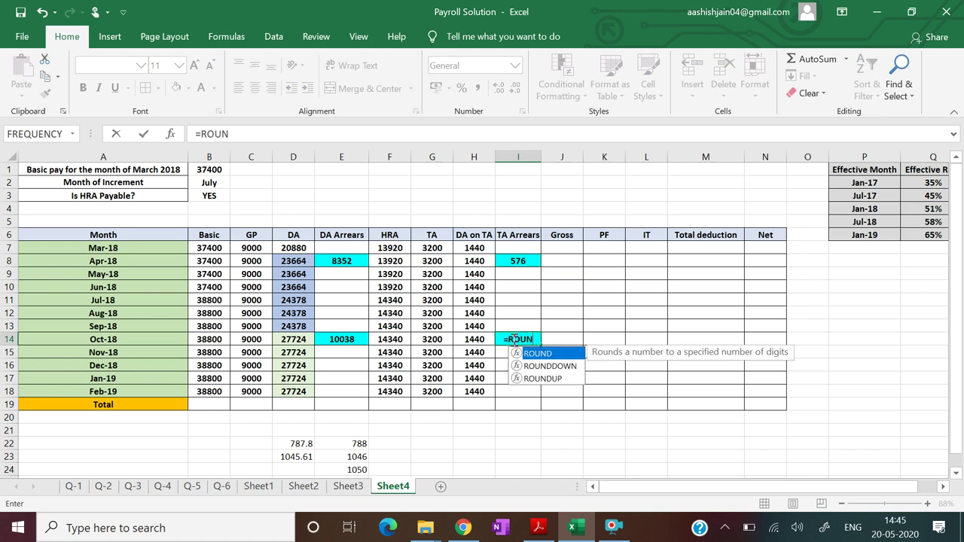
text(D()
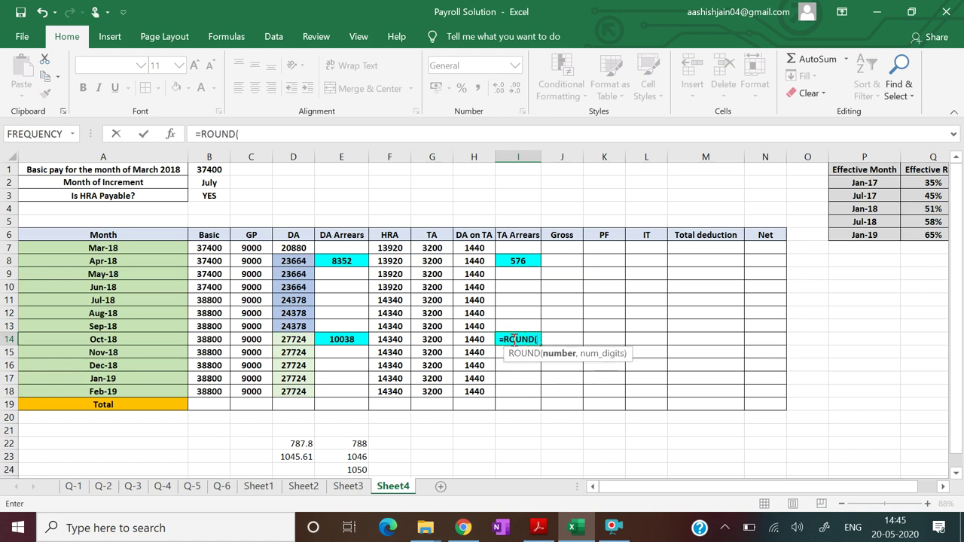
click(431, 340)
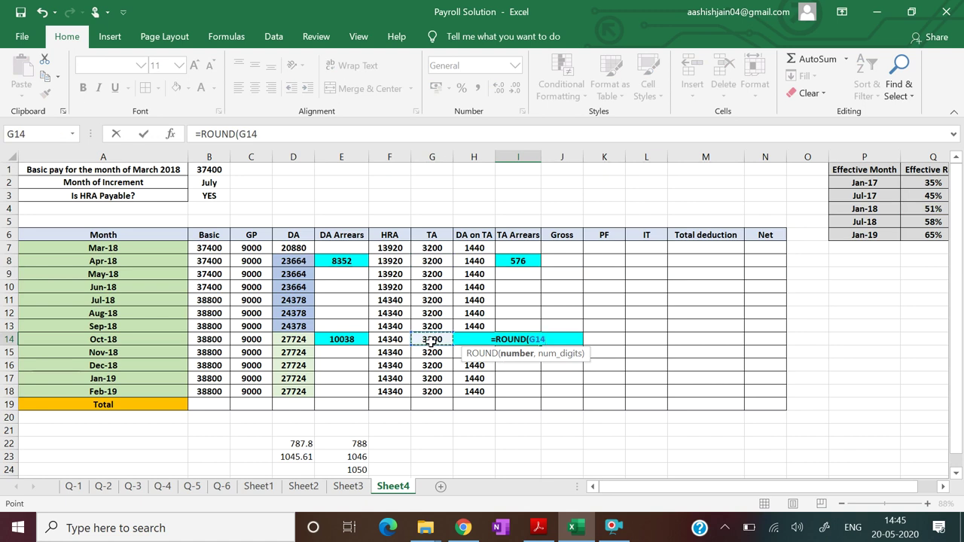
text(*()
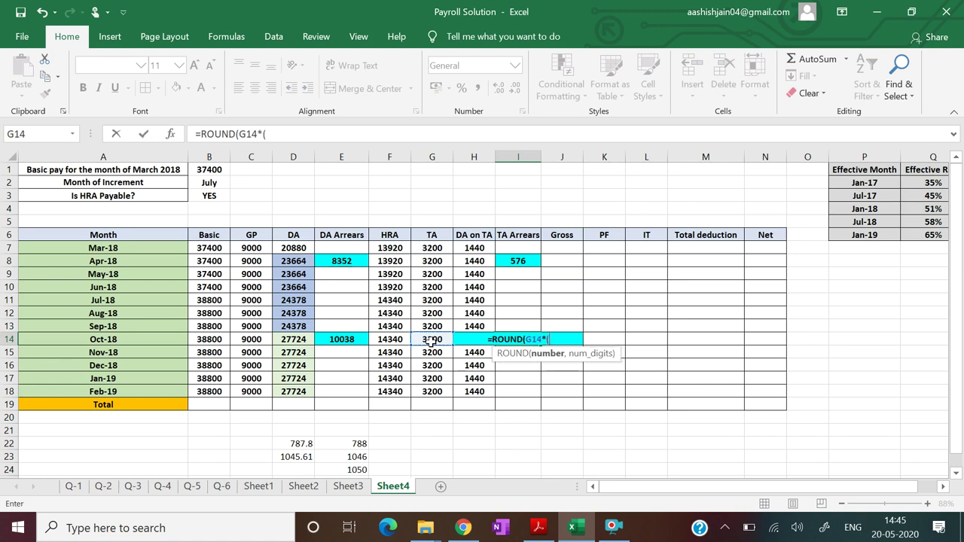
click(916, 223)
text(-)
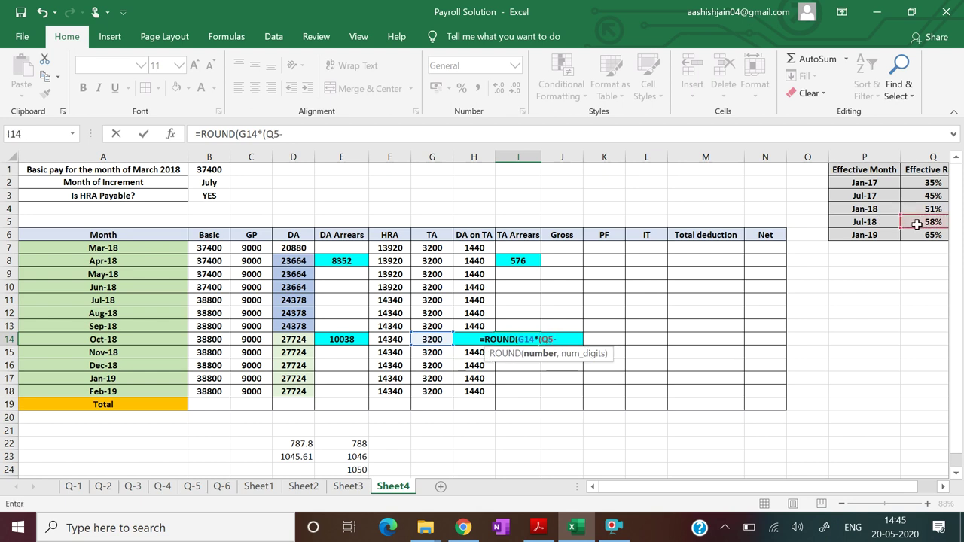
click(916, 209)
text()*3,0))
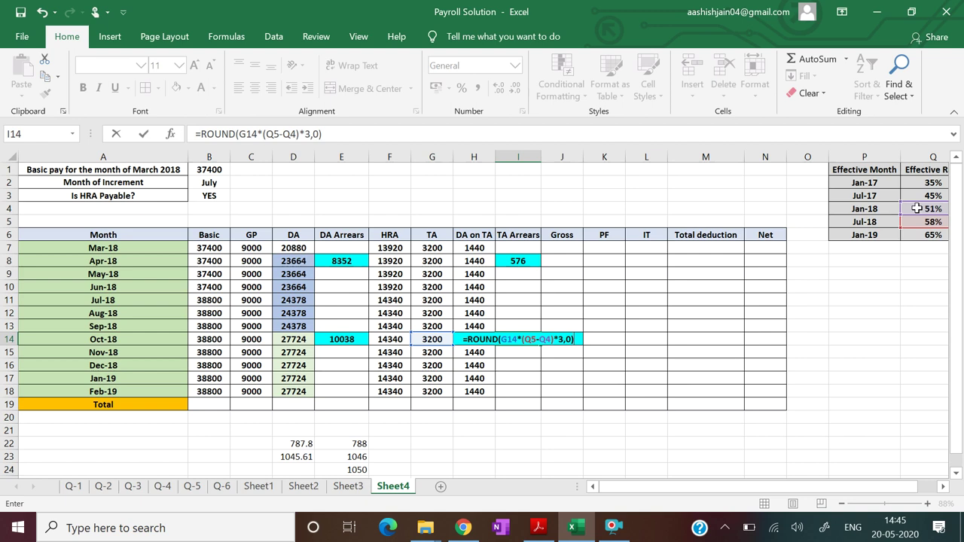
key(Return)
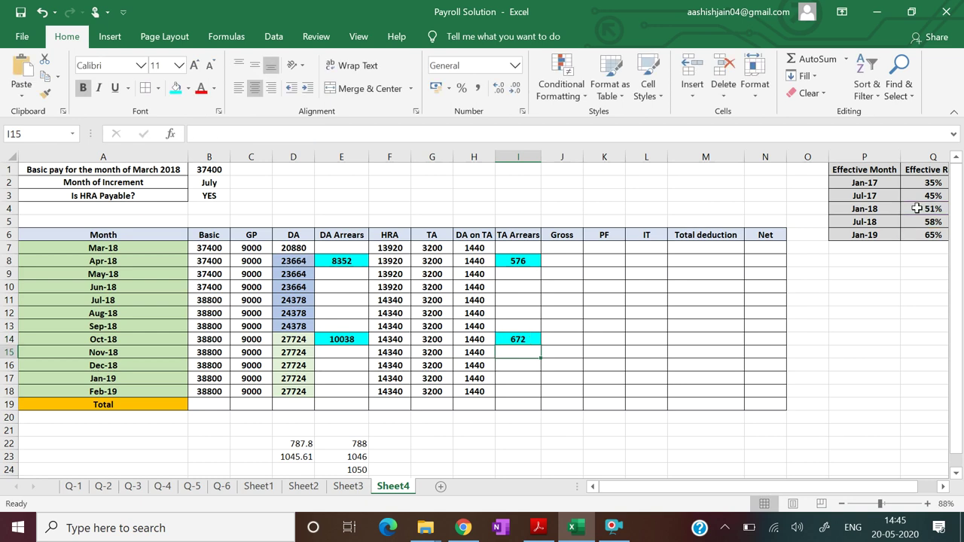
click(614, 528)
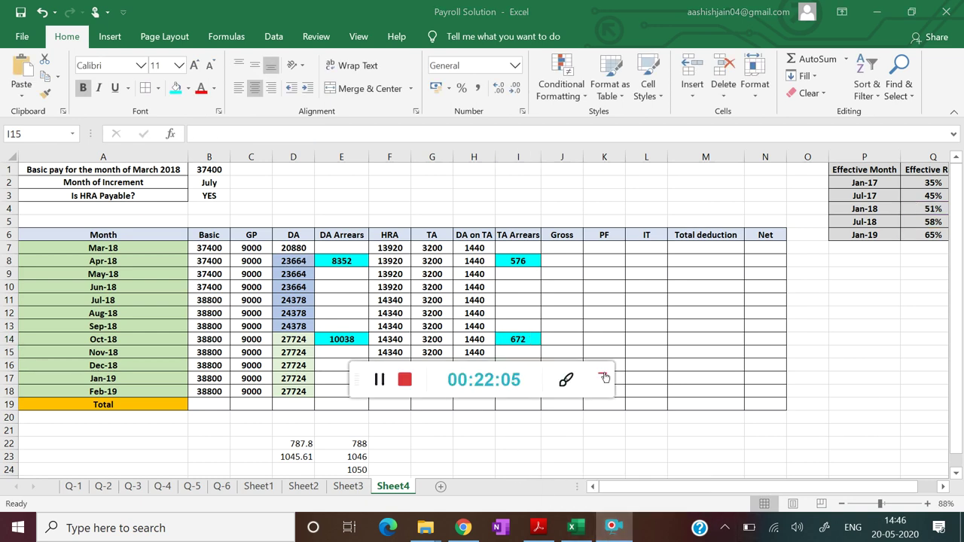
click(604, 377)
Enter =SUM(B7:I7) as the Mar-18 Gross, adding Basic through TA Arrears
click(562, 250)
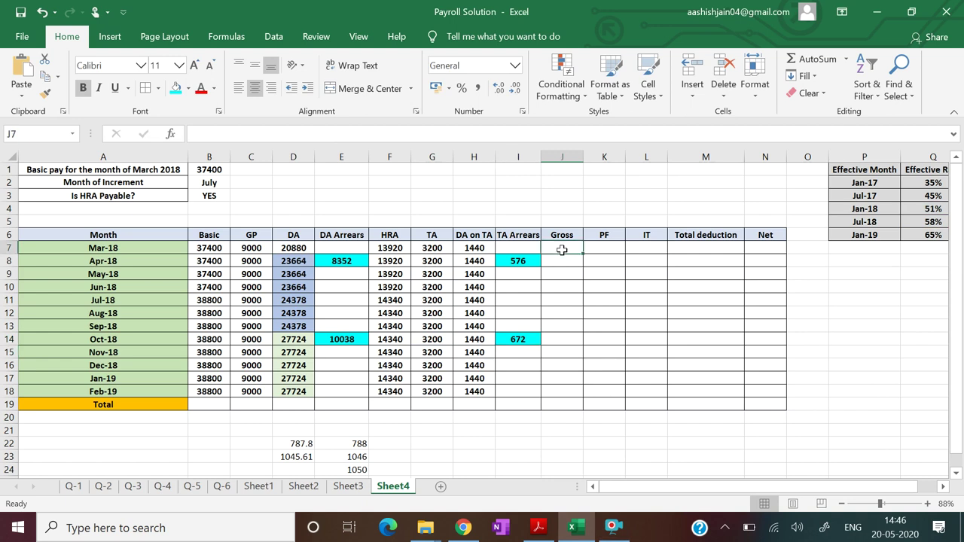
text(=SUM)
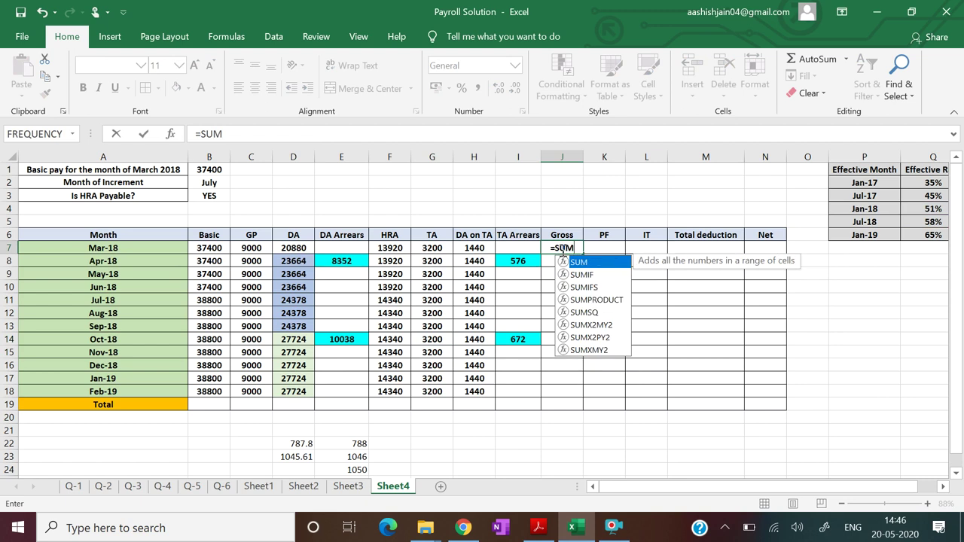
text(()
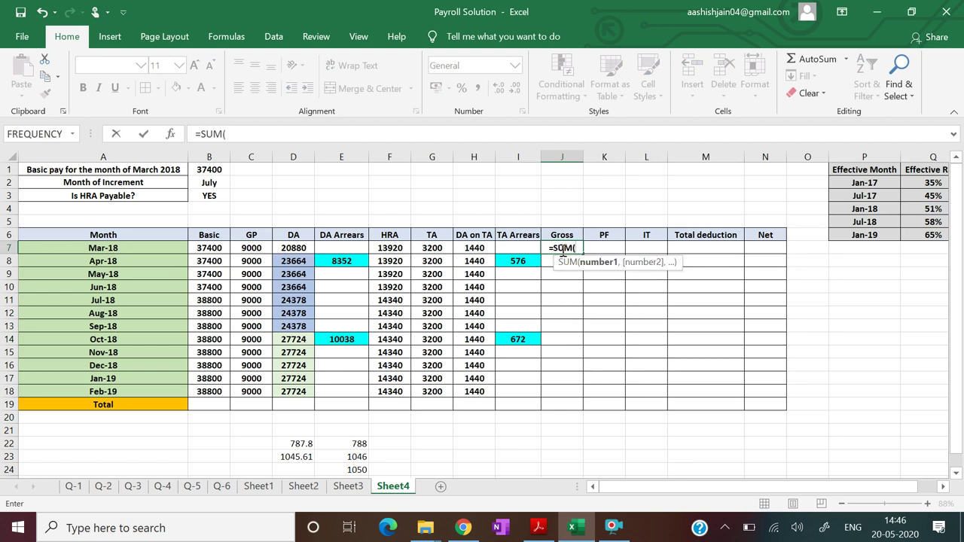
click(208, 248)
drag(245, 248, 507, 247)
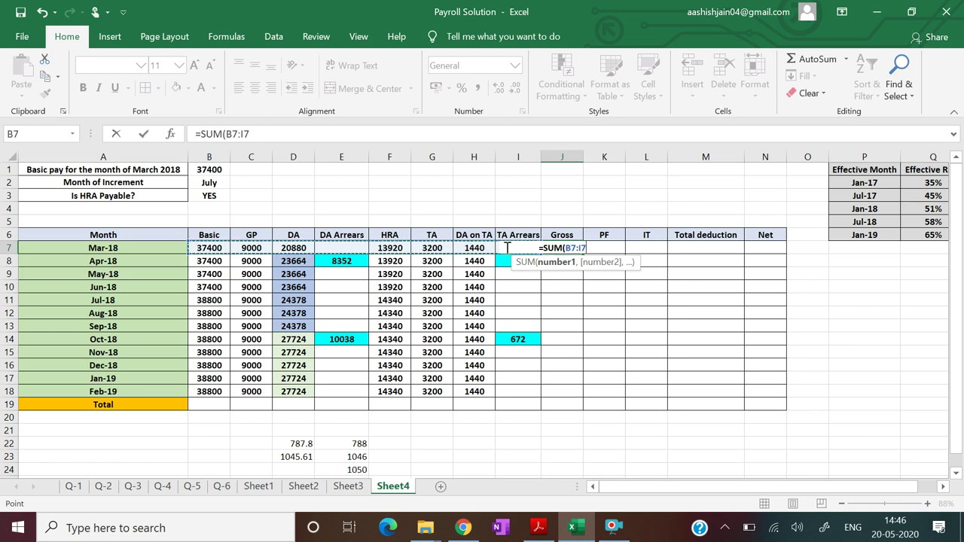
text())
key(Return)
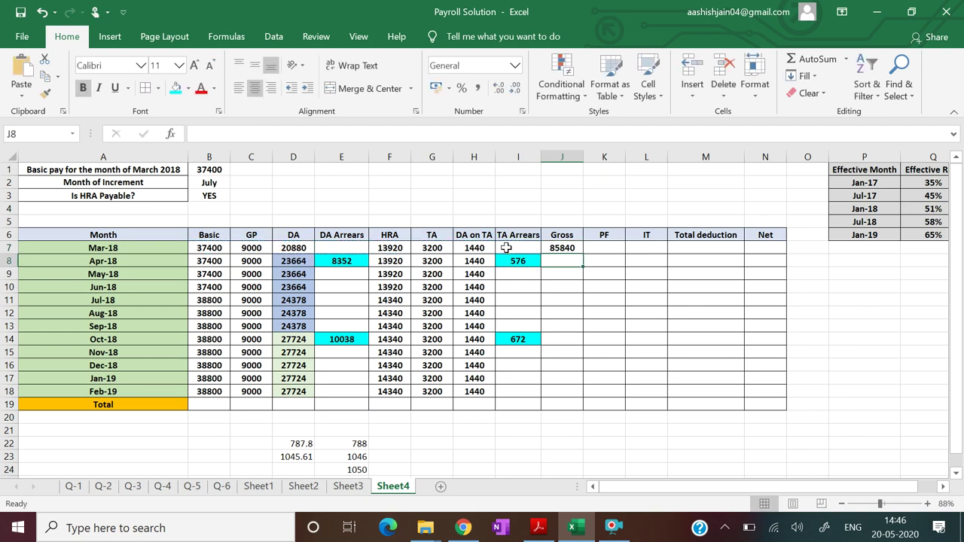
Fill the Mar-18 Gross formula down the column through Feb-19
click(563, 249)
drag(585, 253, 575, 394)
click(662, 392)
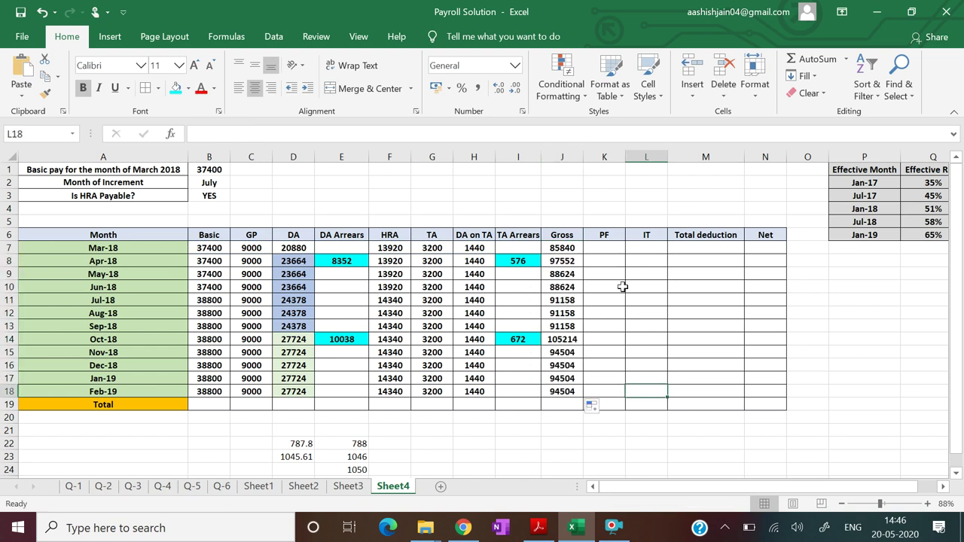
Check the GPF deduction rule in the payroll questions PDF, and try to enter =ROUND(10%(B7+C7),0) as the Mar-18 PF in Excel
click(607, 252)
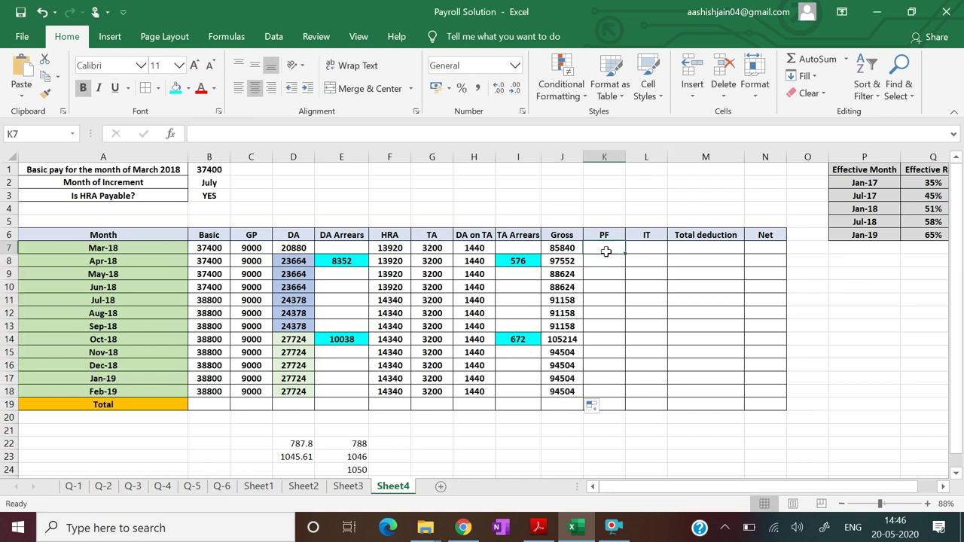
click(539, 529)
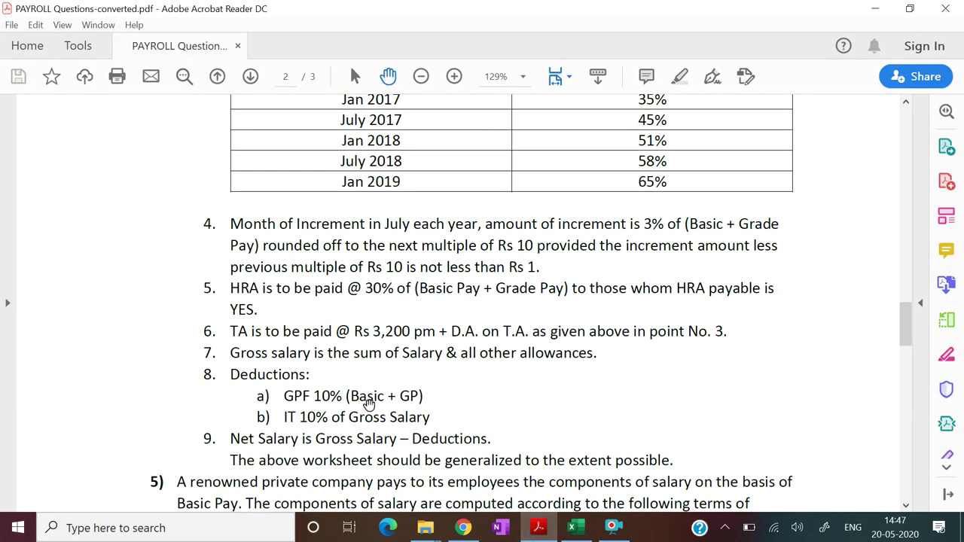
click(538, 529)
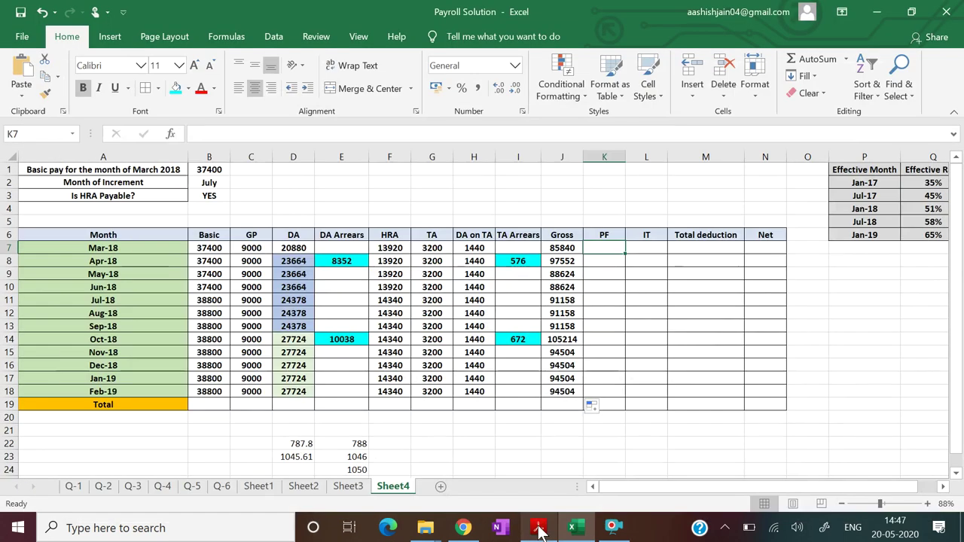
text(=)
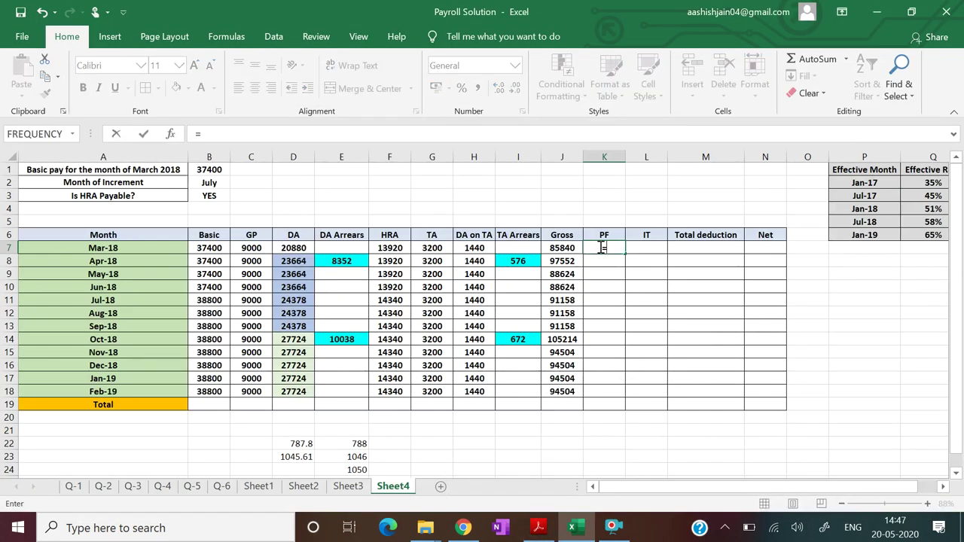
text(R)
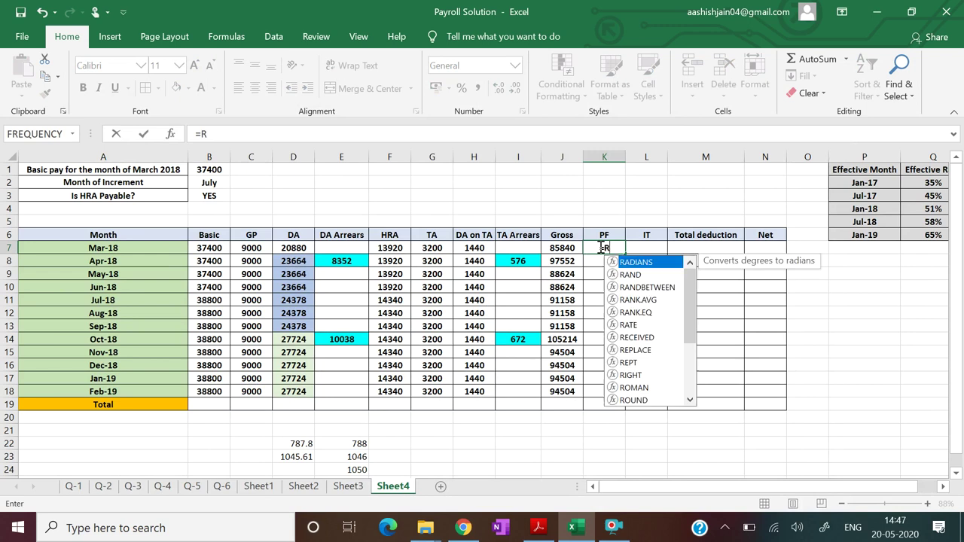
text(OUND(10)
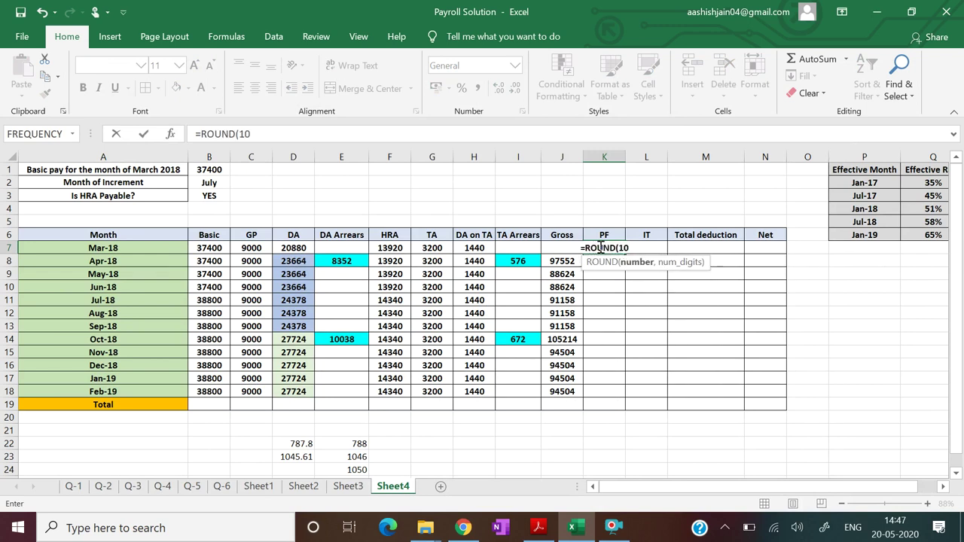
text(%()
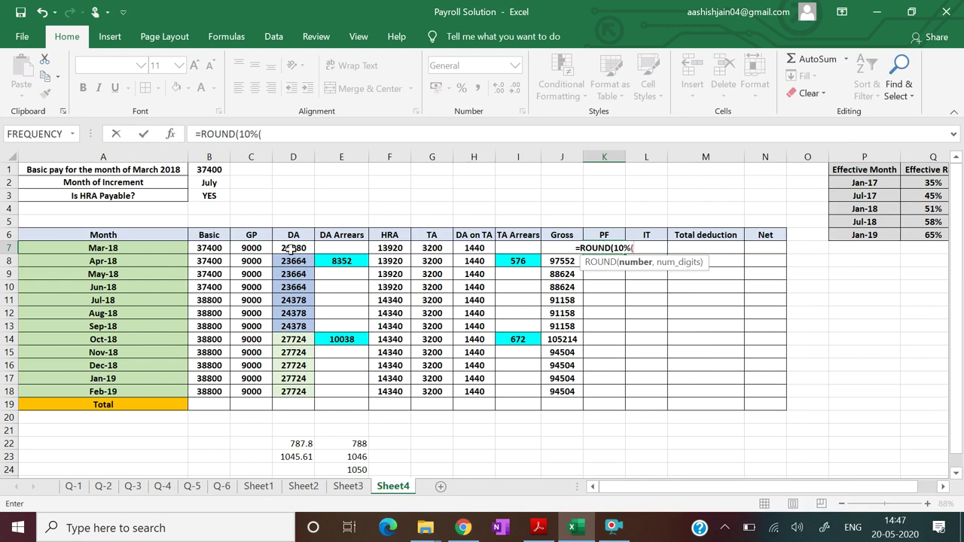
click(209, 248)
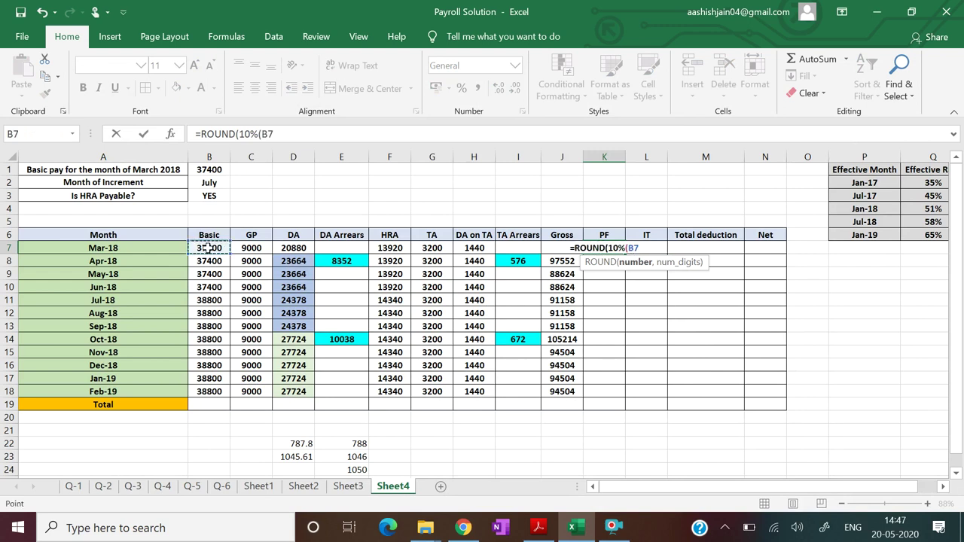
text(+)
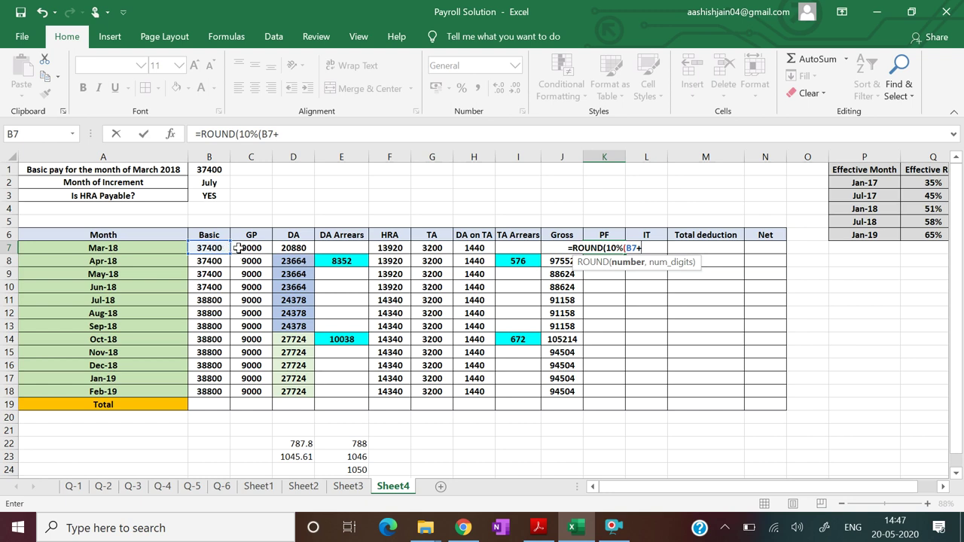
click(239, 248)
text(),0)
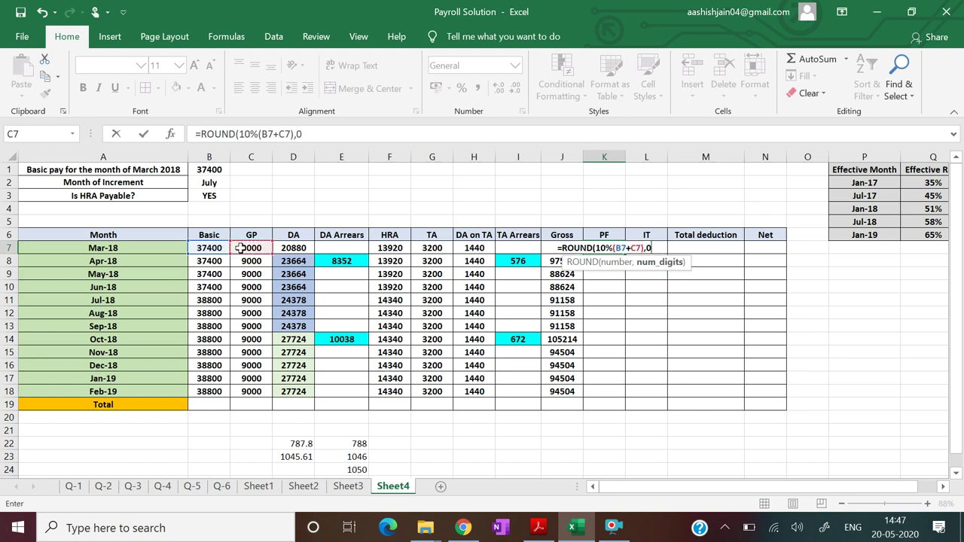
text())
key(Return)
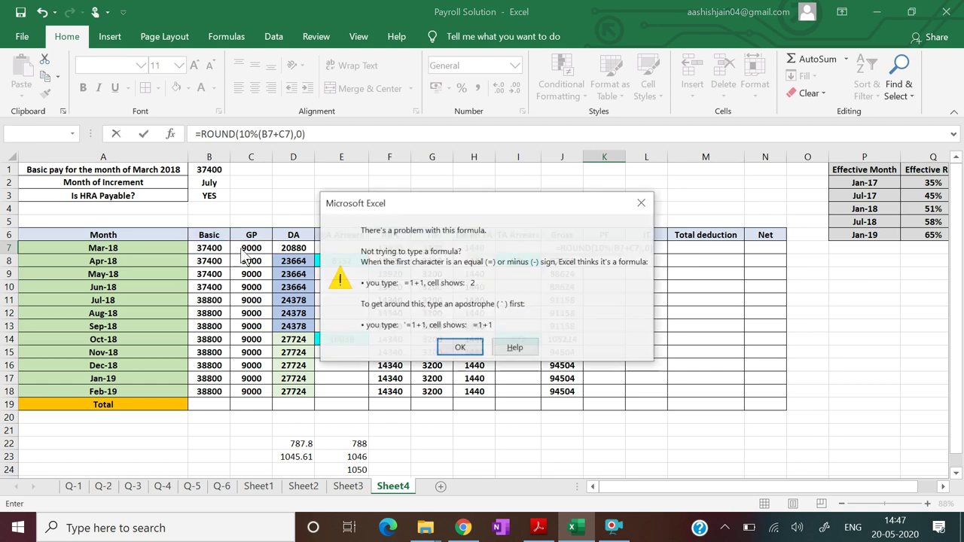
Correct the Mar-18 PF formula to =ROUND(10%*(B7+C7),0) by adding the missing multiplication sign
click(462, 347)
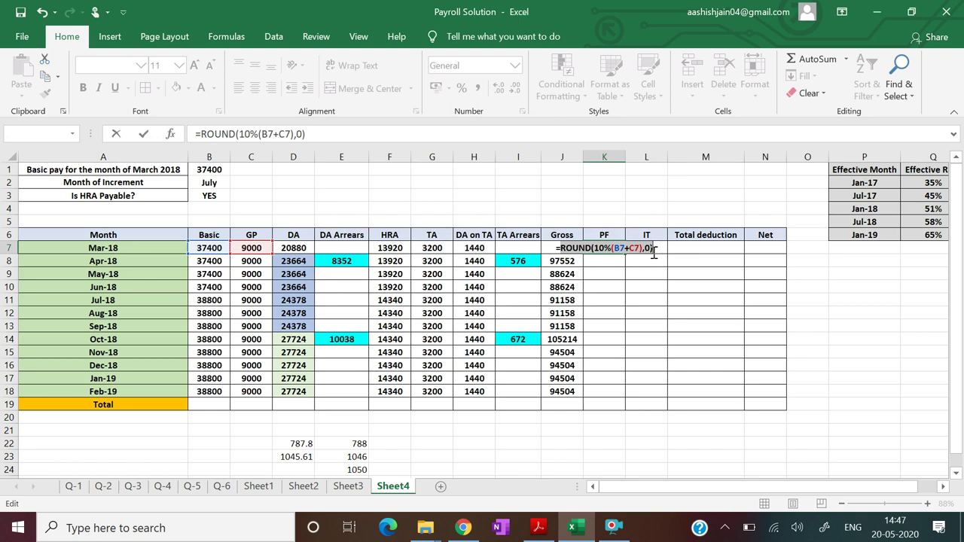
click(612, 248)
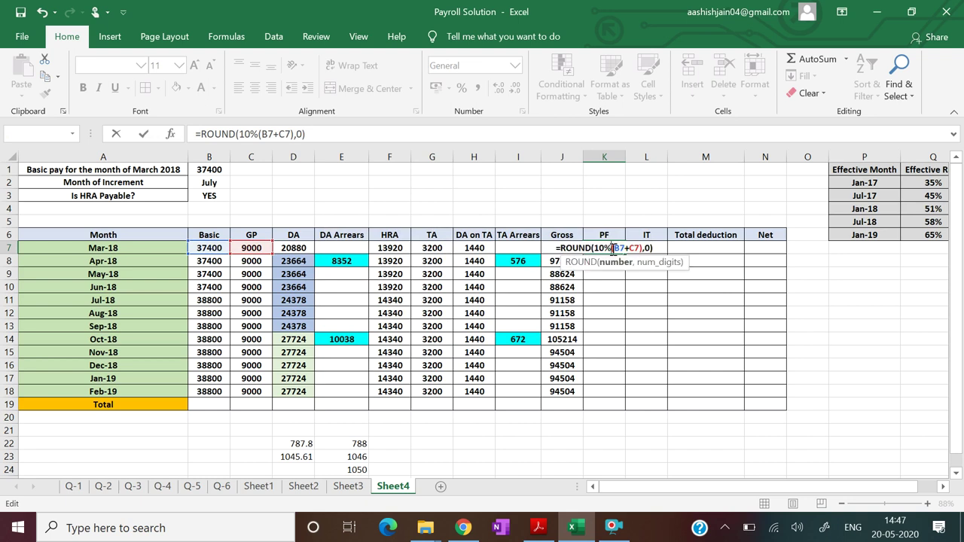
text(*)
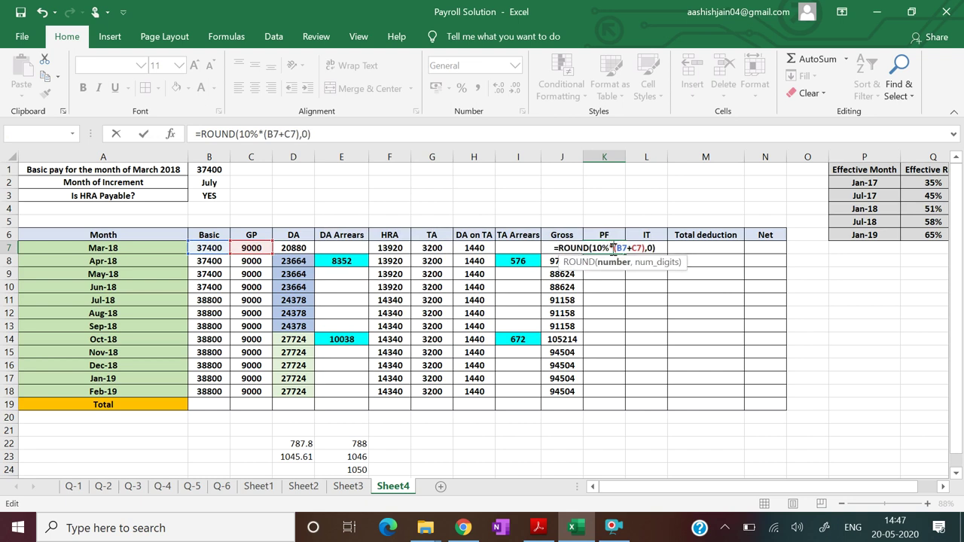
key(BackSpace)
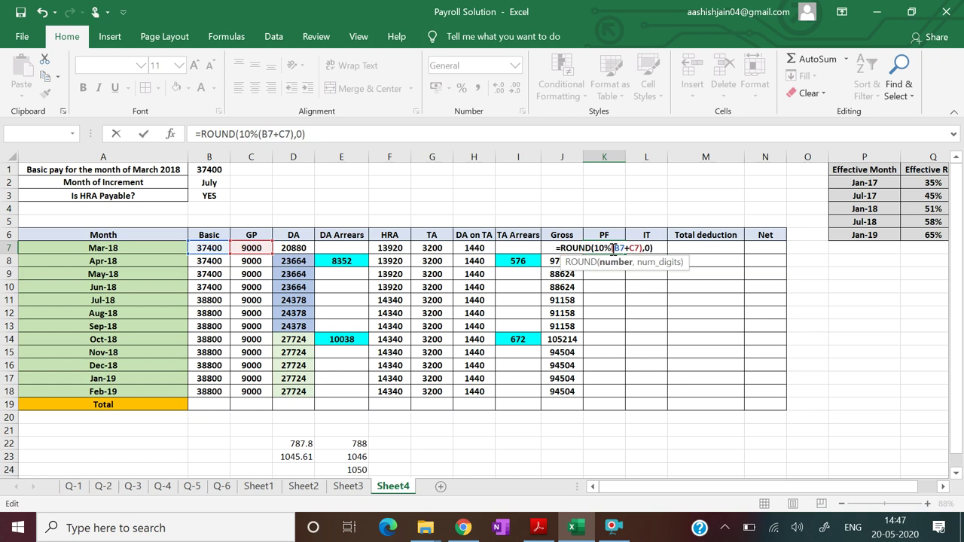
text(*)
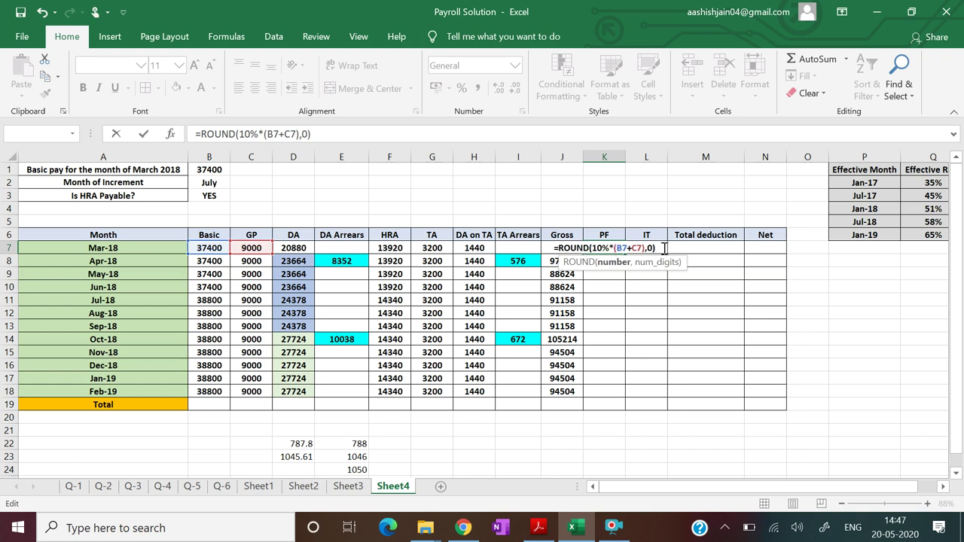
key(Return)
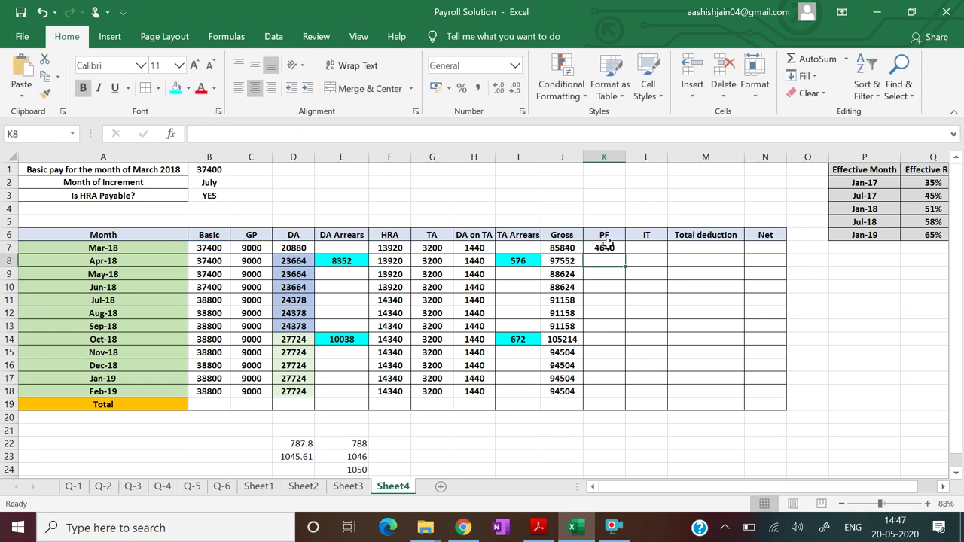
Fill the Mar-18 PF formula down the column through Feb-19
click(607, 246)
drag(625, 256, 618, 395)
click(719, 379)
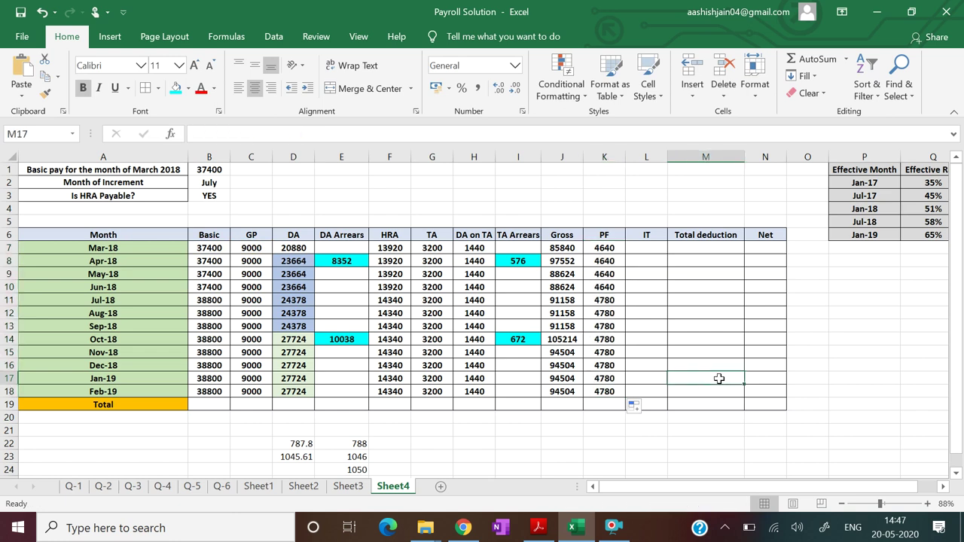
Check the IT rule in the payroll questions PDF, enter =ROUND(10%*J7,0) as the Mar-18 IT in Excel, and fill it down through Feb-19
click(652, 248)
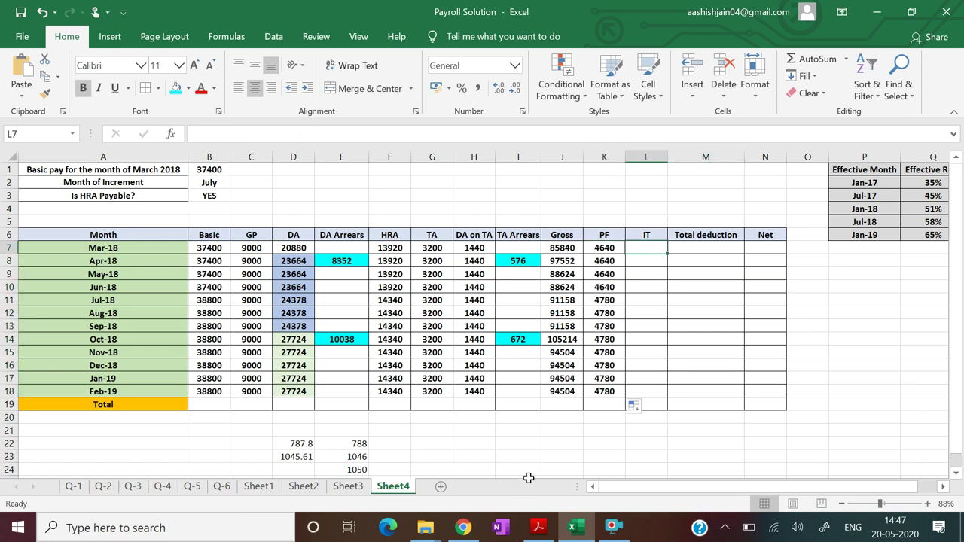
click(538, 528)
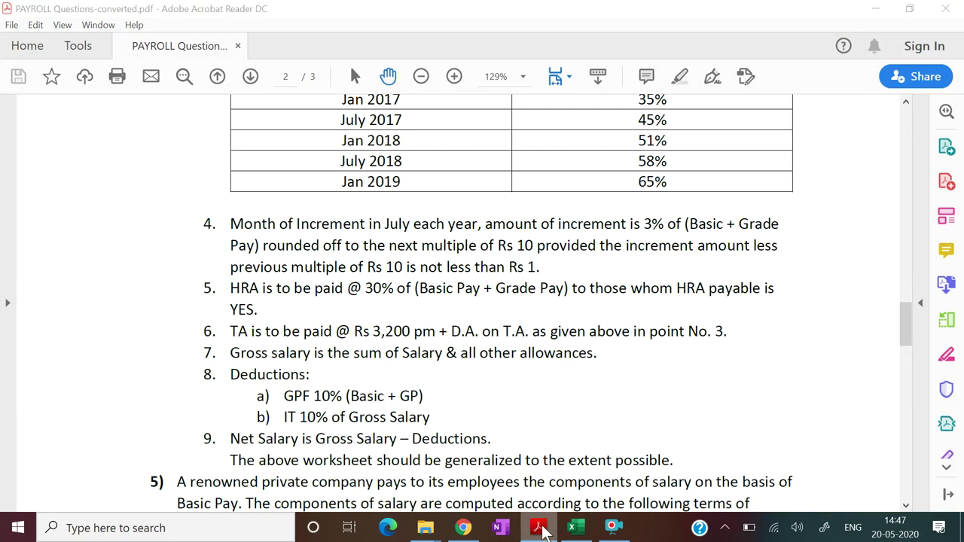
click(573, 527)
text(=)
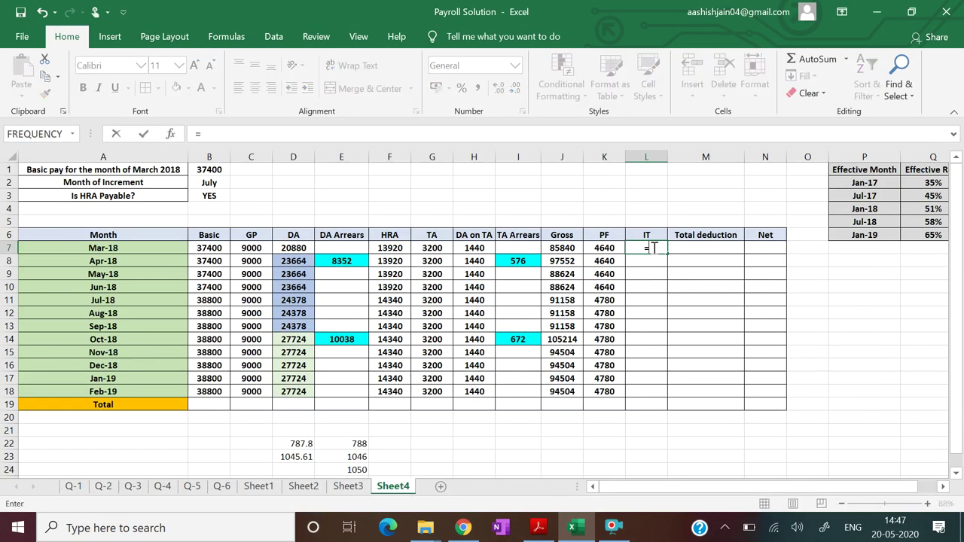
text(ROUND()
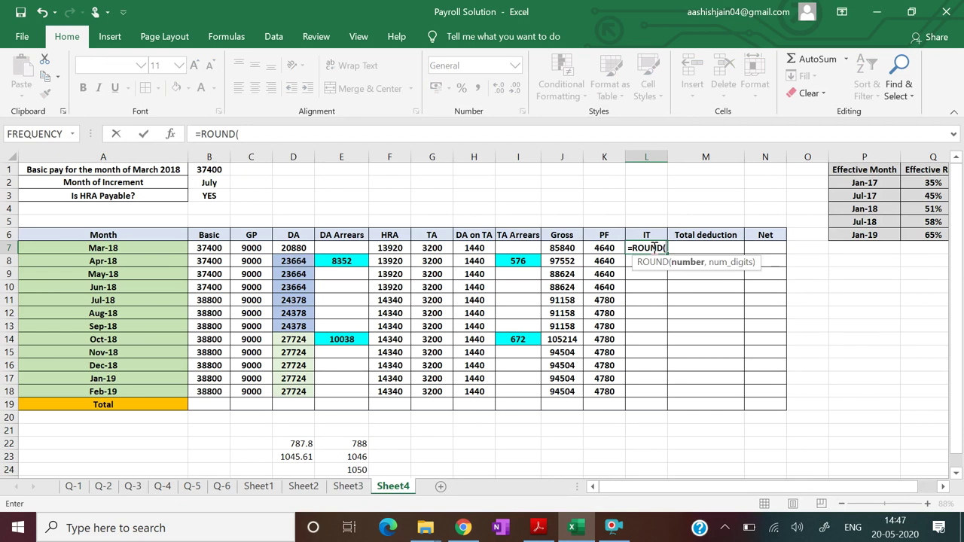
text(10&)
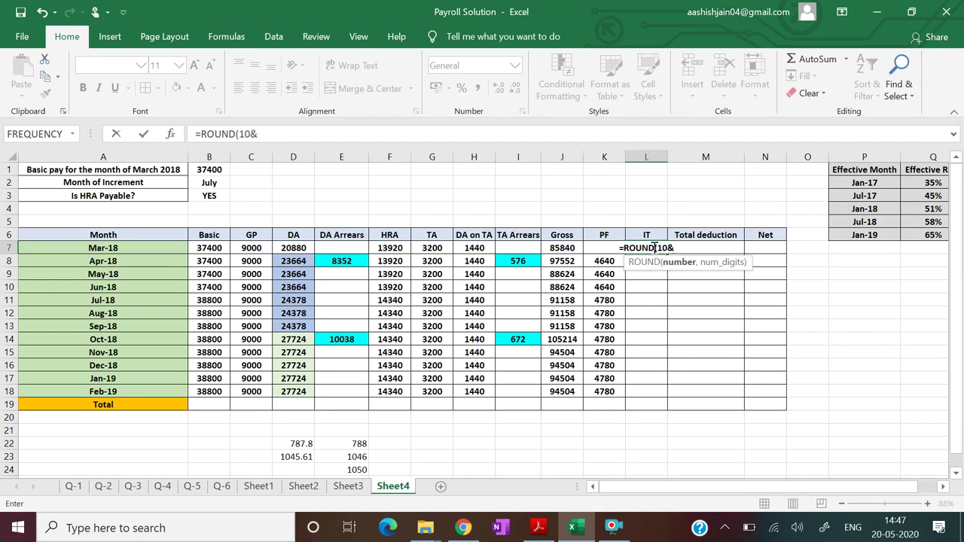
key(BackSpace)
text(%*)
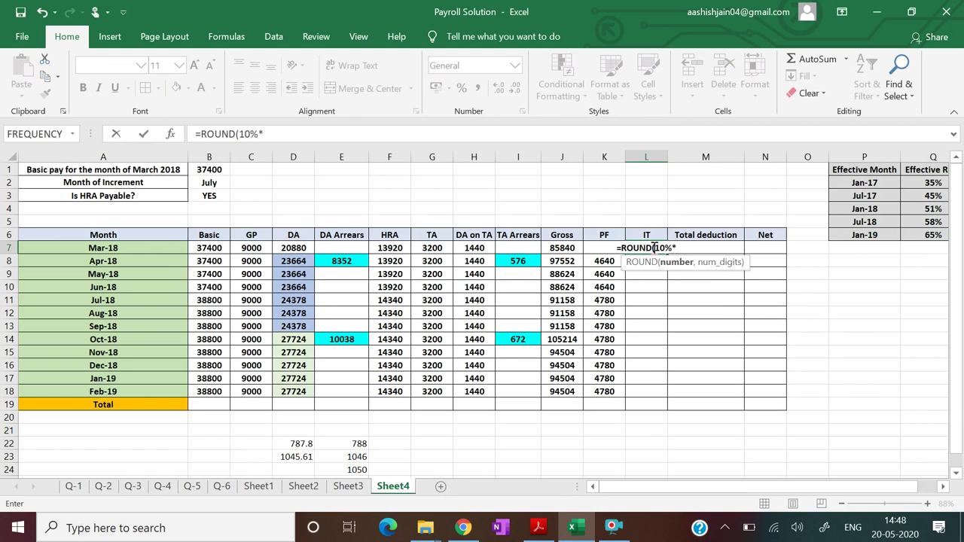
click(563, 248)
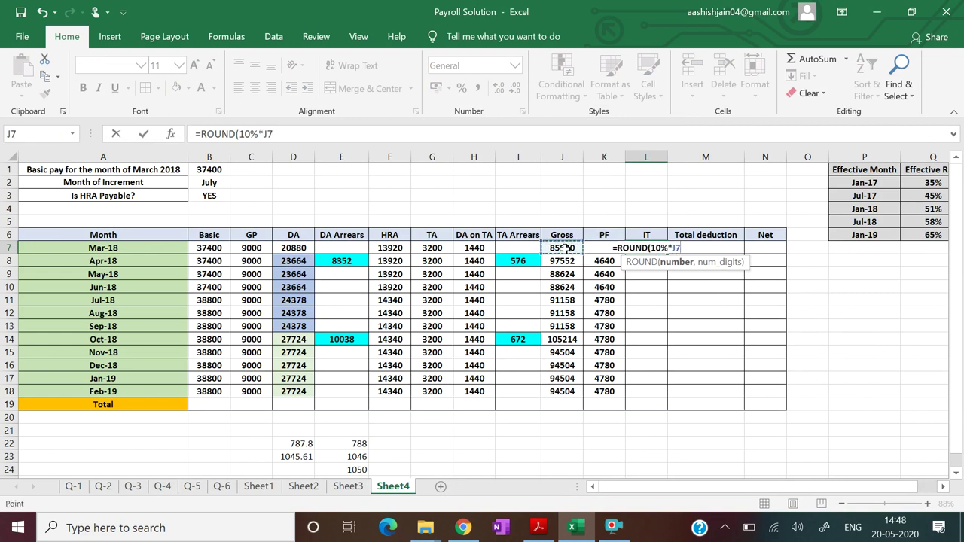
text(,0)
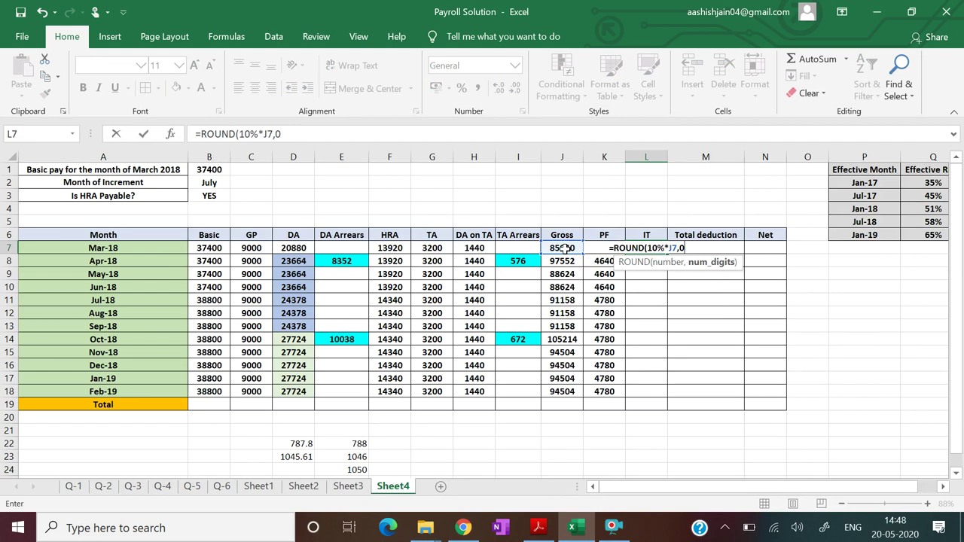
text())
key(Return)
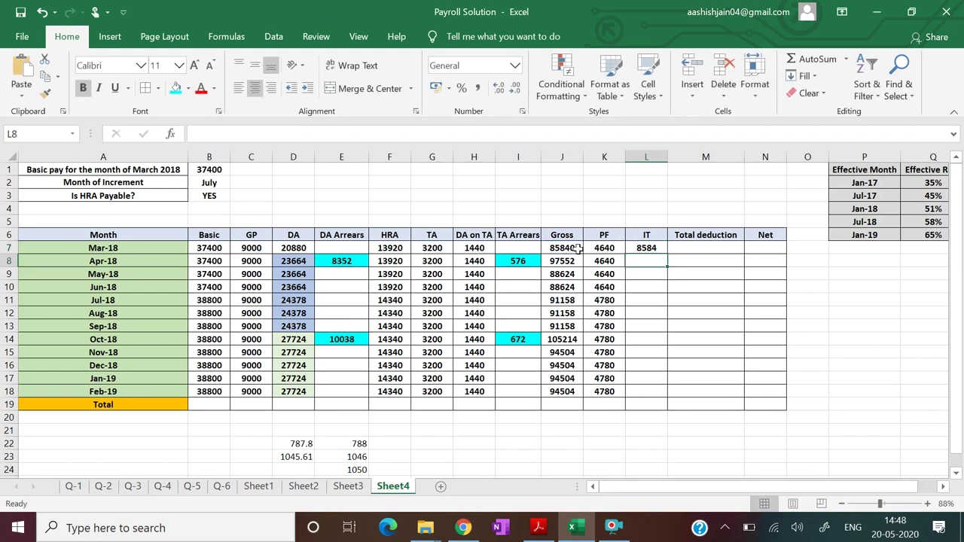
click(656, 247)
drag(667, 254, 663, 393)
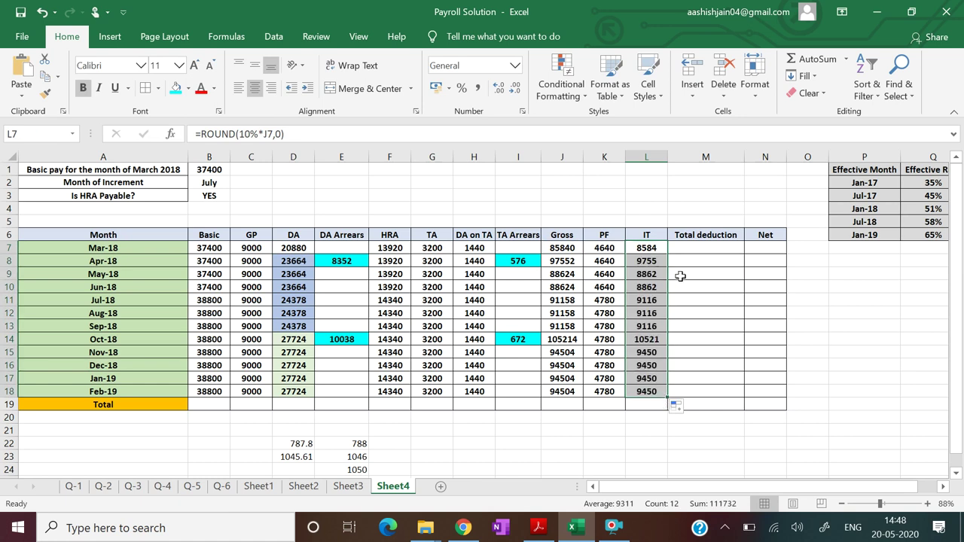
Enter =K7+L7 as the Mar-18 Total deduction and fill the formula down the column through Feb-19
click(694, 248)
text(=)
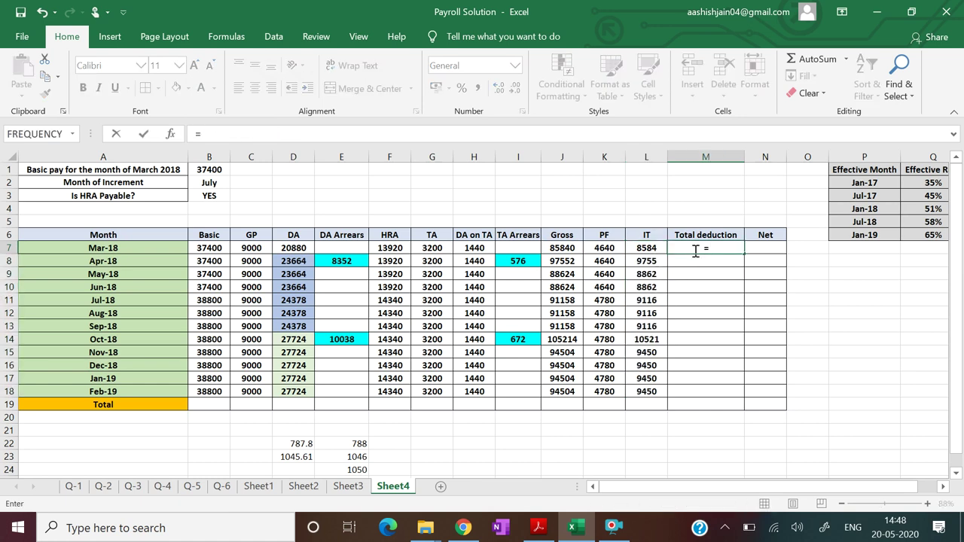
click(607, 248)
text(+)
click(633, 248)
key(Return)
click(711, 248)
drag(744, 253, 730, 396)
Enter =J7-M7 as the Mar-18 Net salary and fill the formula down the column through Feb-19
click(766, 247)
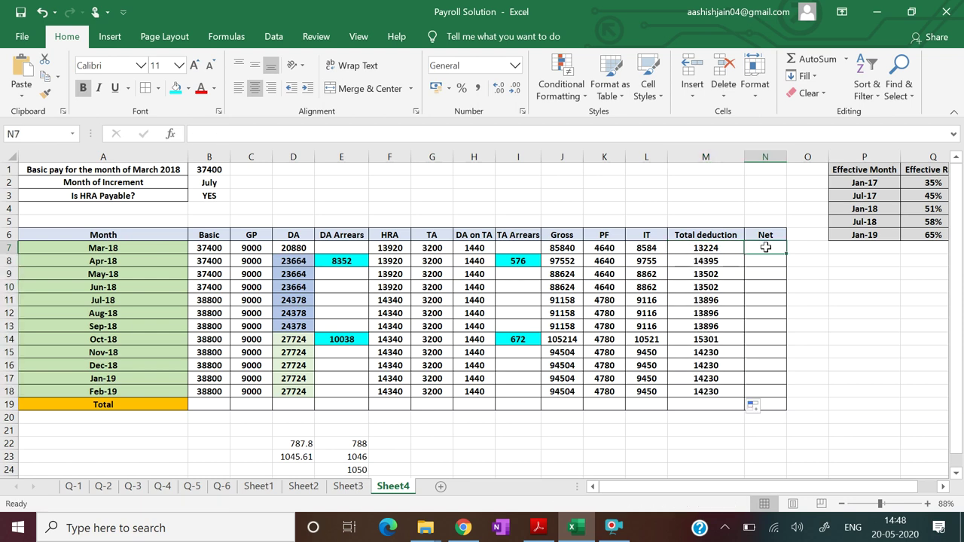
text(=)
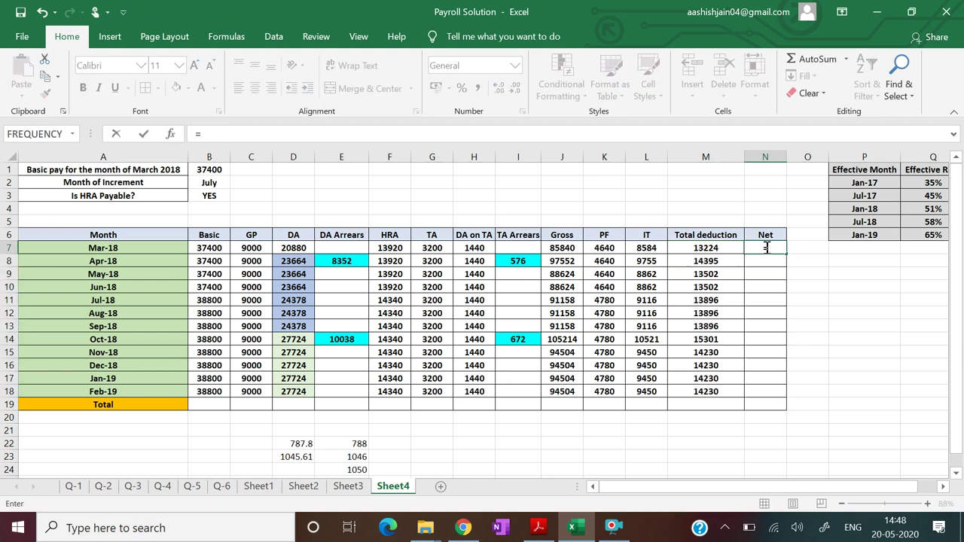
click(555, 248)
text(-)
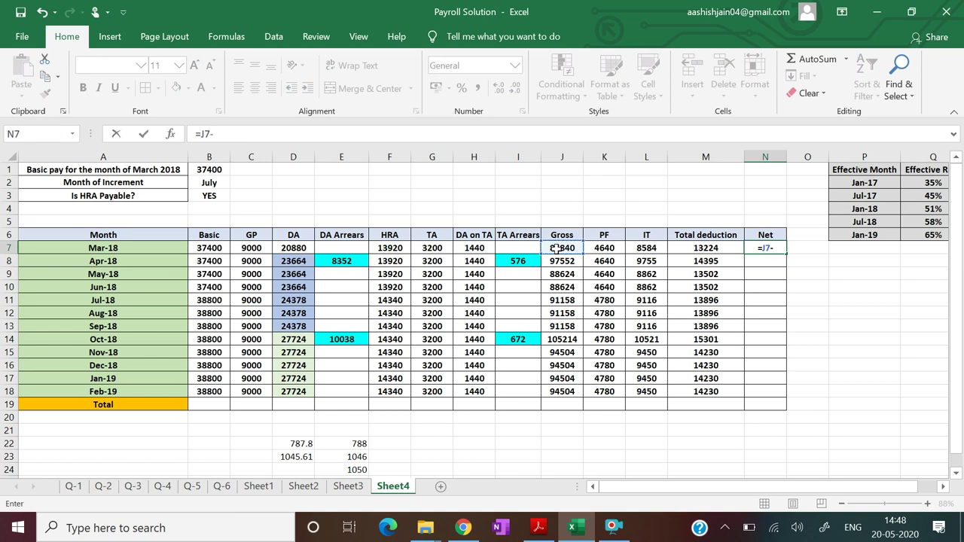
click(682, 248)
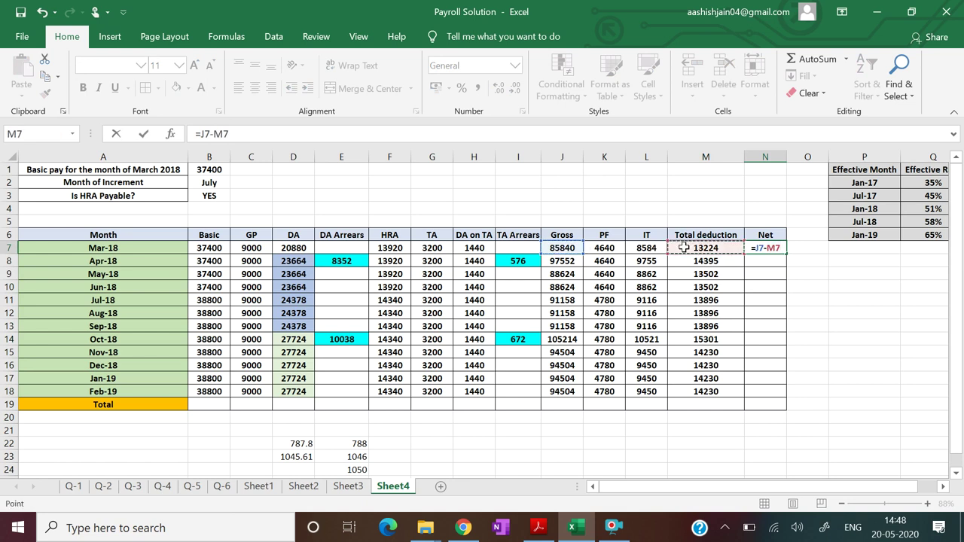
key(Return)
click(775, 249)
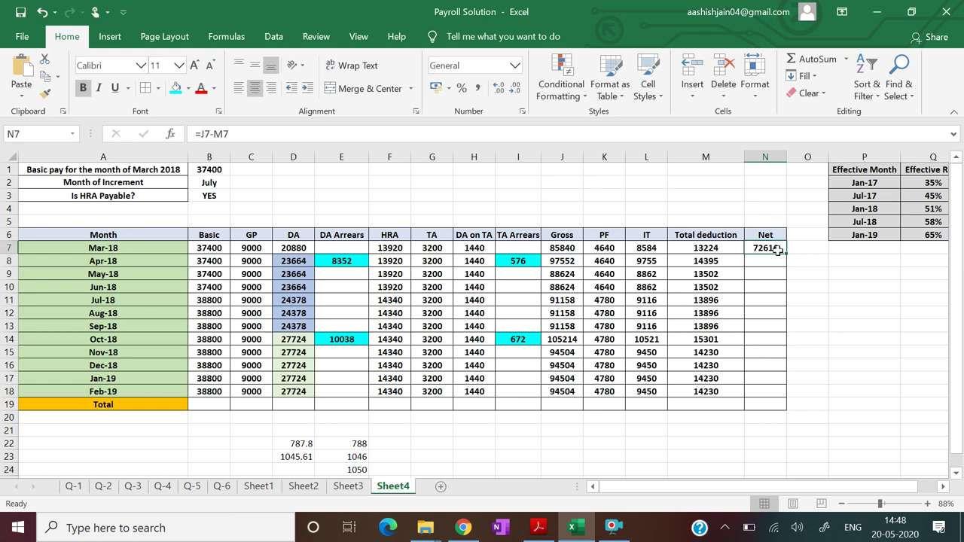
drag(786, 254, 771, 395)
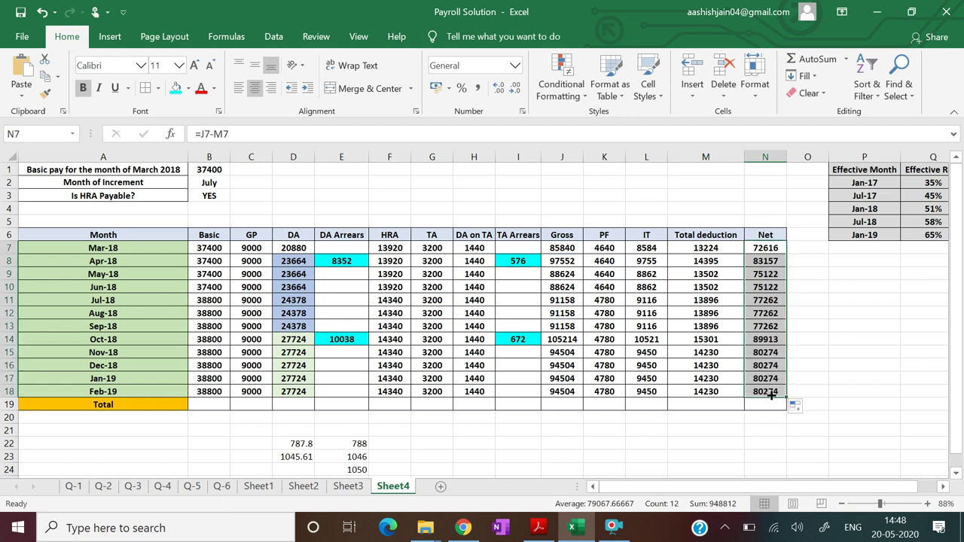
Total the Basic column with =SUM(B7:B18) in the Total row and fill the formula across through the Net column
click(206, 407)
text(=SUM()
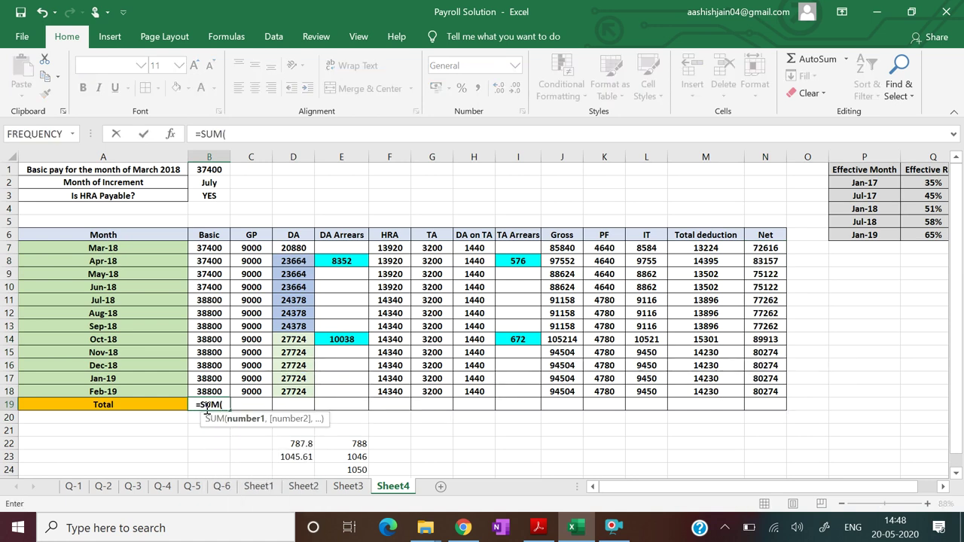
drag(209, 245, 215, 392)
text())
key(Return)
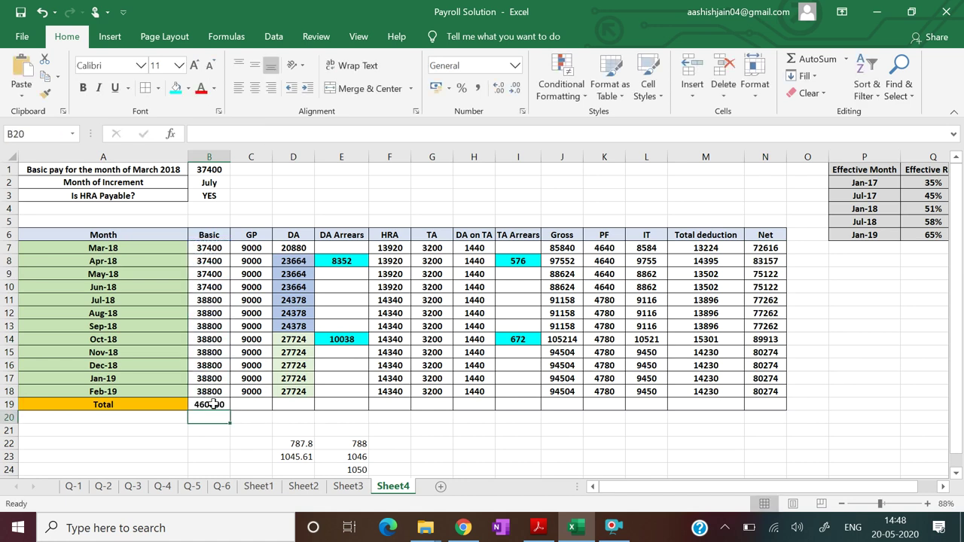
click(215, 403)
drag(229, 410, 770, 409)
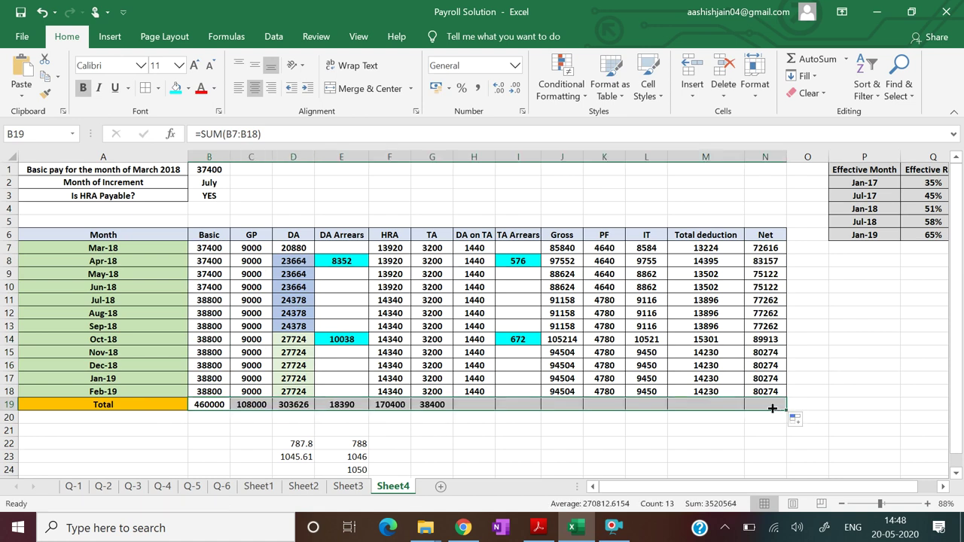
click(728, 444)
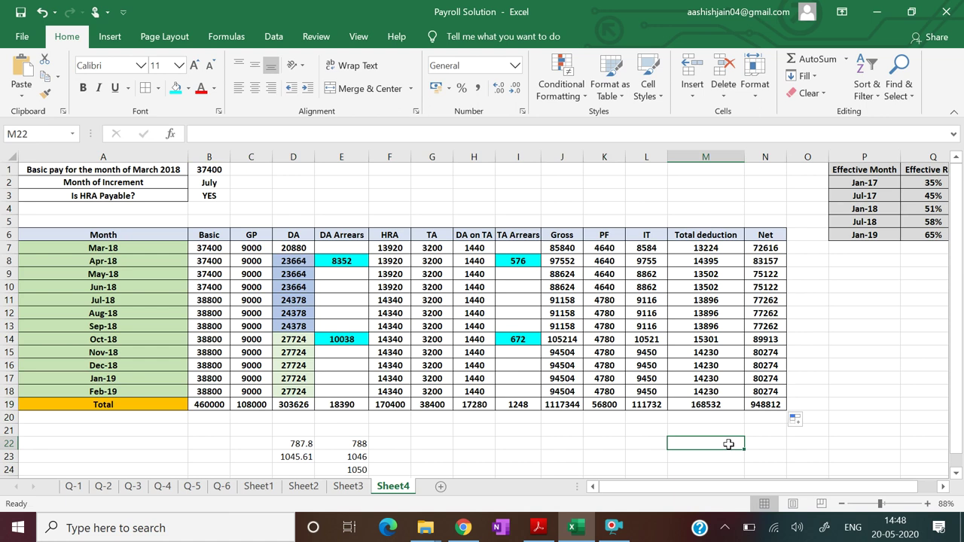
drag(958, 461, 960, 427)
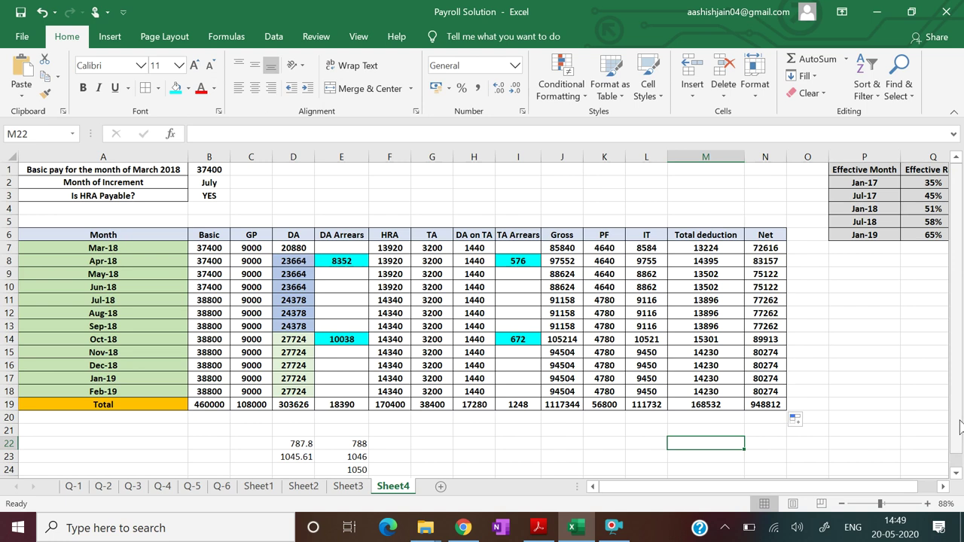